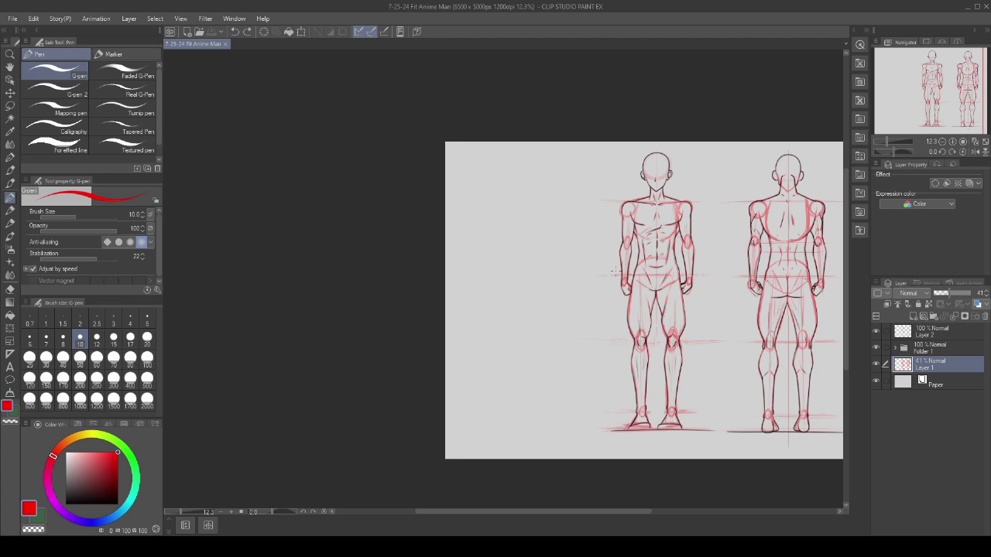
- Sketch a red circle for the side-view head in the empty canvas area beside the front-view figure, level with its head
scroll(463, 291, down, 1)
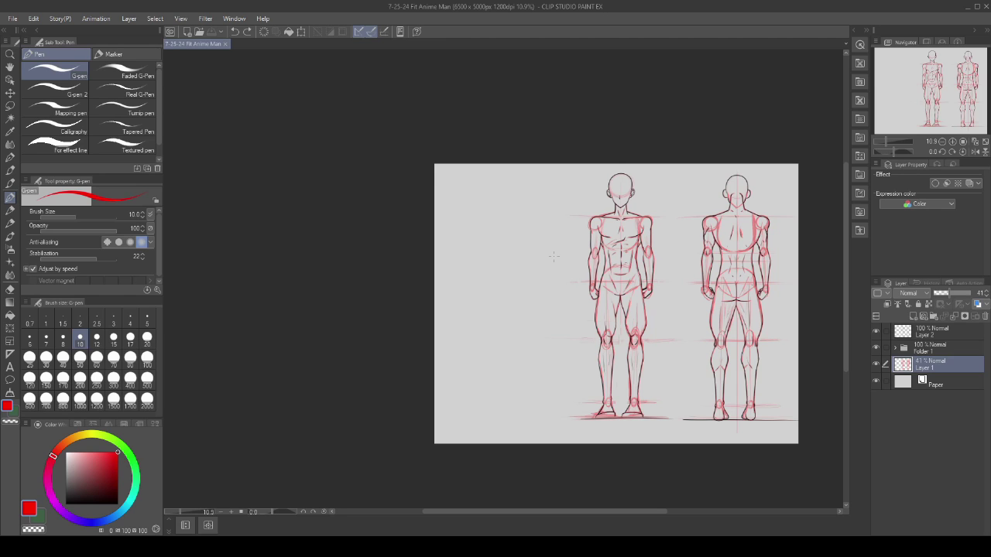
scroll(517, 202, up, 1)
scroll(486, 187, up, 2)
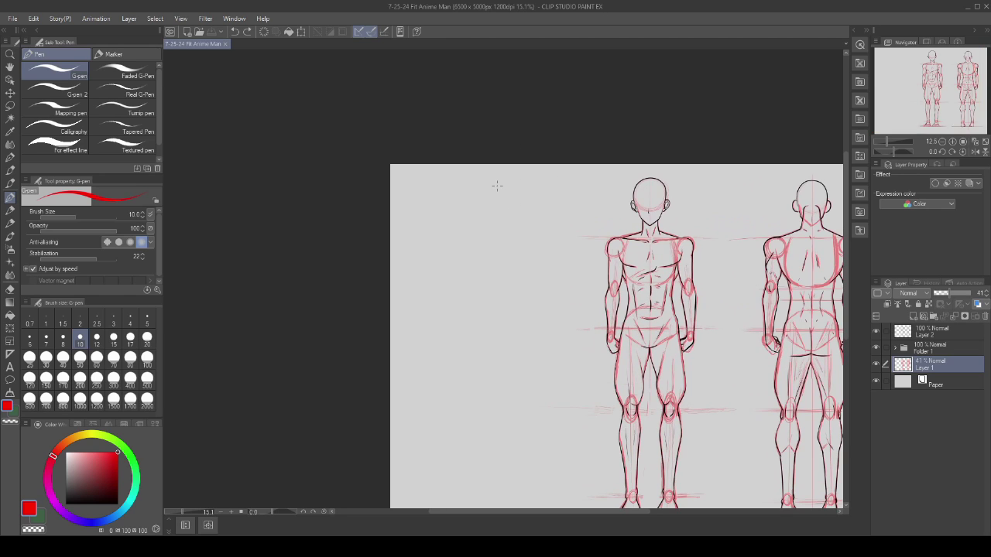
scroll(488, 186, up, 1)
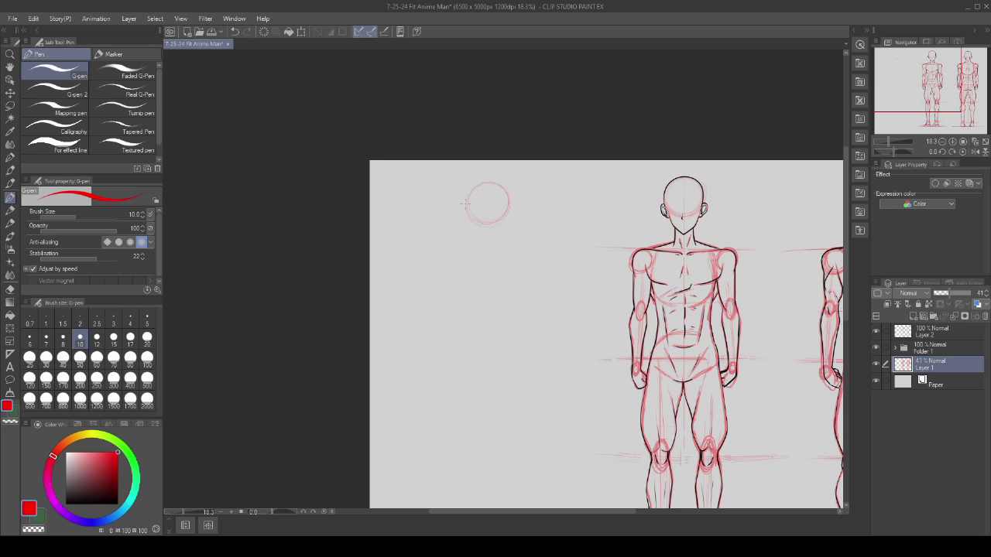
scroll(464, 203, up, 1)
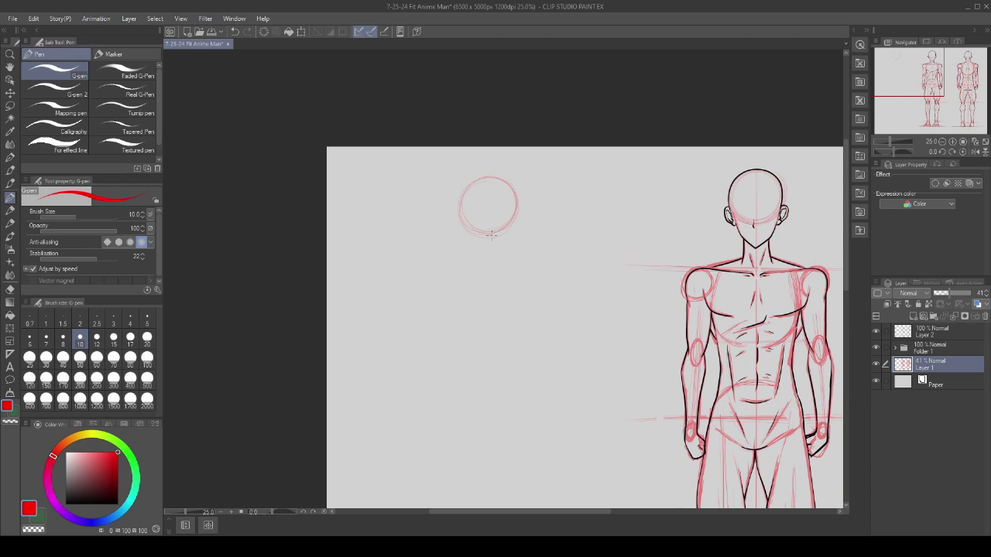
- Lasso the head circle, scale it down slightly with a free transform, and deselect it
click(10, 105)
drag(466, 174, 462, 164)
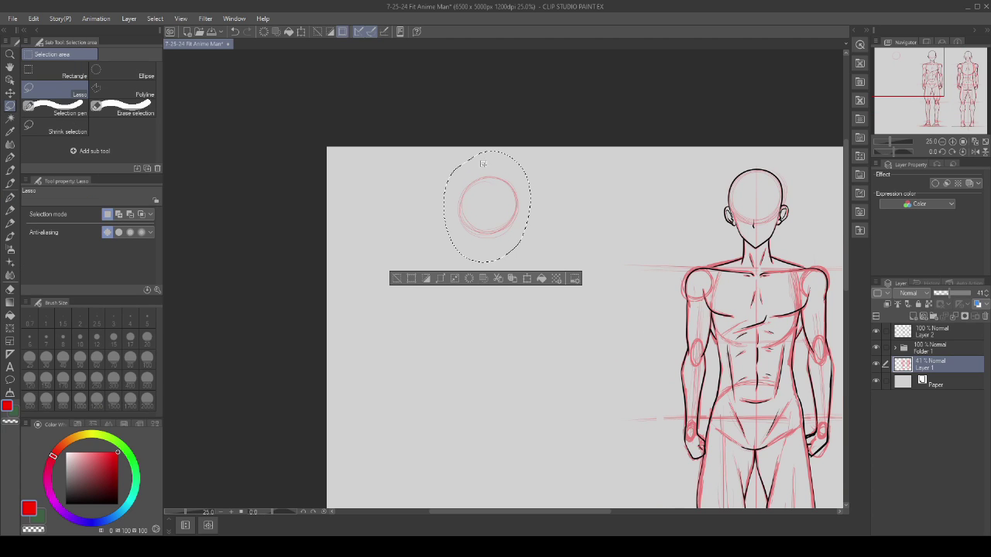
click(527, 279)
drag(488, 263, 496, 240)
click(454, 270)
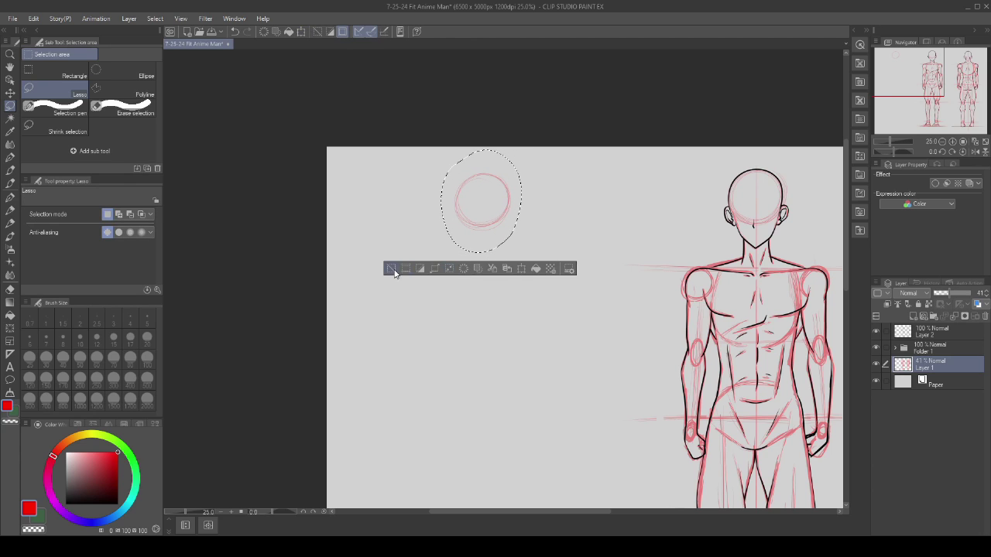
click(391, 270)
- Using the G-pen, sketch the face line along the front of the head circle and down toward the chin
click(10, 198)
scroll(507, 213, up, 2)
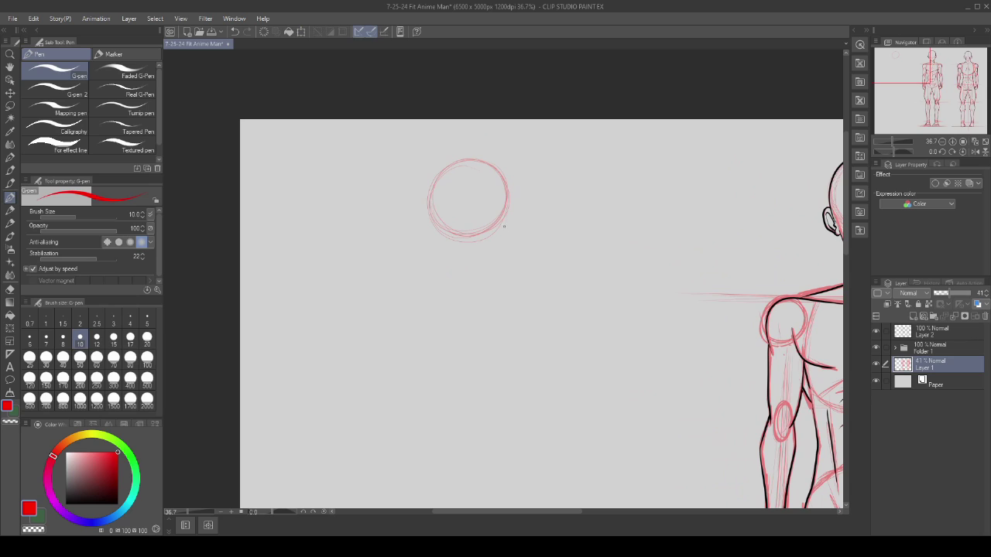
drag(505, 224, 508, 197)
mouse_move(508, 198)
mouse_down()
mouse_move(500, 252)
mouse_move(503, 177)
mouse_up()
drag(500, 249, 495, 267)
- Thicken the head circle with repeated strokes, extending the skull outward at the back and over the top
scroll(418, 202, up, 3)
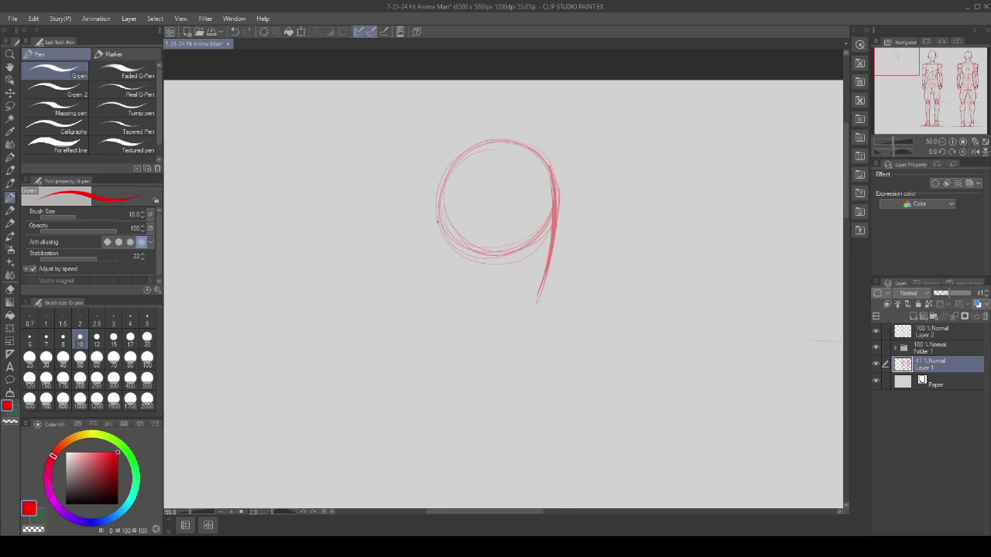
mouse_move(442, 240)
mouse_down()
mouse_move(430, 203)
mouse_move(460, 138)
mouse_move(530, 124)
mouse_move(466, 133)
mouse_move(429, 205)
mouse_move(466, 261)
mouse_up()
mouse_move(430, 219)
mouse_down()
mouse_move(450, 141)
mouse_move(527, 128)
mouse_move(448, 149)
mouse_move(435, 240)
mouse_move(513, 122)
mouse_move(565, 149)
mouse_up()
mouse_move(451, 252)
mouse_down()
mouse_move(424, 223)
mouse_move(435, 147)
mouse_move(522, 120)
mouse_move(582, 184)
mouse_up()
mouse_move(424, 208)
mouse_down()
mouse_move(472, 261)
mouse_move(553, 248)
mouse_move(567, 147)
mouse_up()
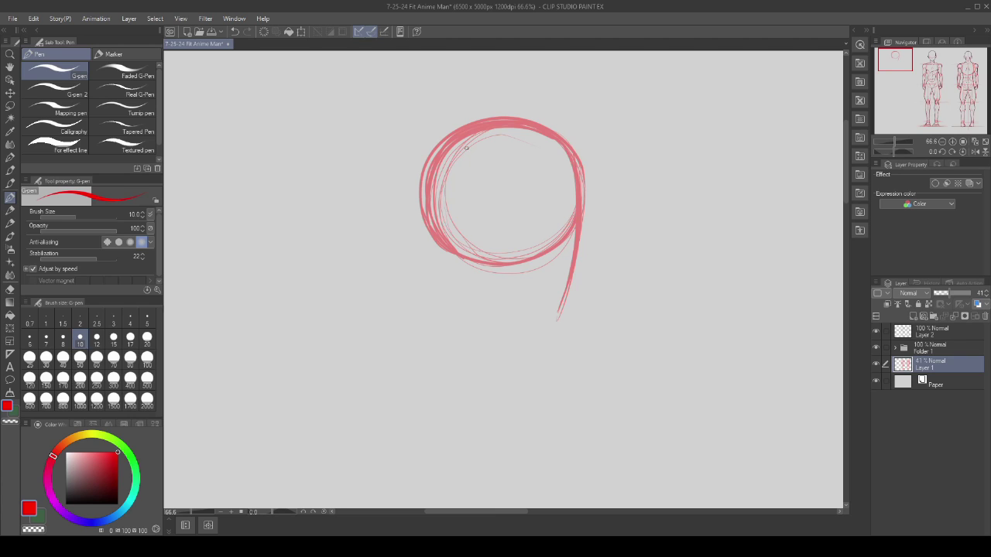
mouse_move(425, 227)
mouse_down()
mouse_move(464, 128)
mouse_move(582, 189)
mouse_move(455, 255)
mouse_up()
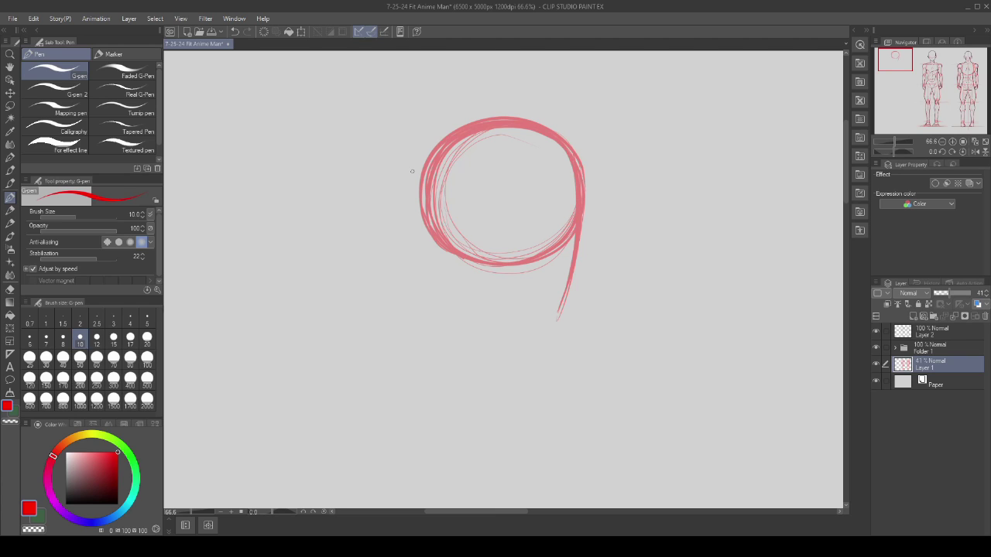
mouse_move(420, 212)
mouse_down()
mouse_move(427, 155)
mouse_move(490, 118)
mouse_up()
scroll(420, 212, up, 1)
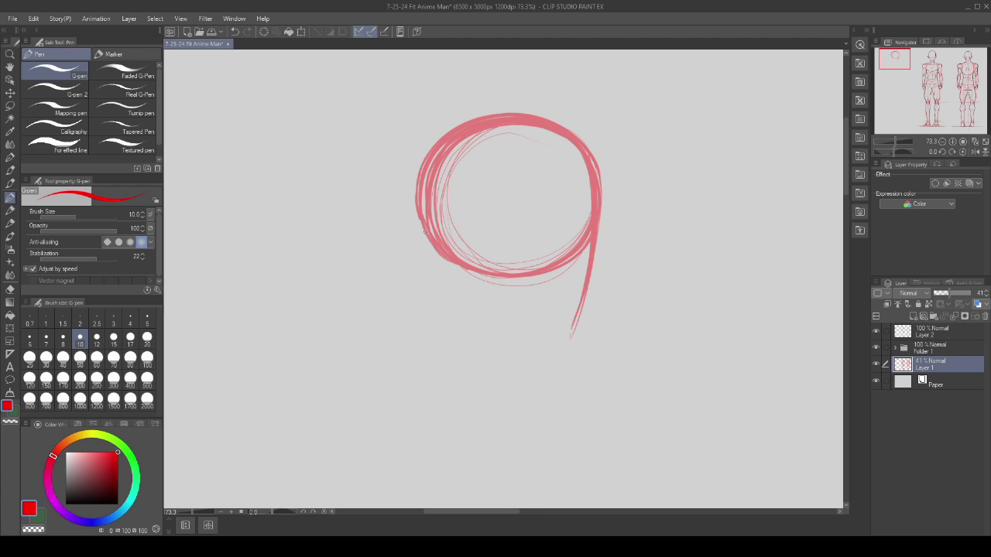
mouse_move(418, 184)
mouse_down()
mouse_move(422, 226)
mouse_move(442, 258)
mouse_up()
- Sketch the side profile with nose, lips and chin, and draw the jawline back toward the ear
scroll(558, 202, down, 4)
scroll(591, 194, down, 1)
scroll(591, 195, up, 4)
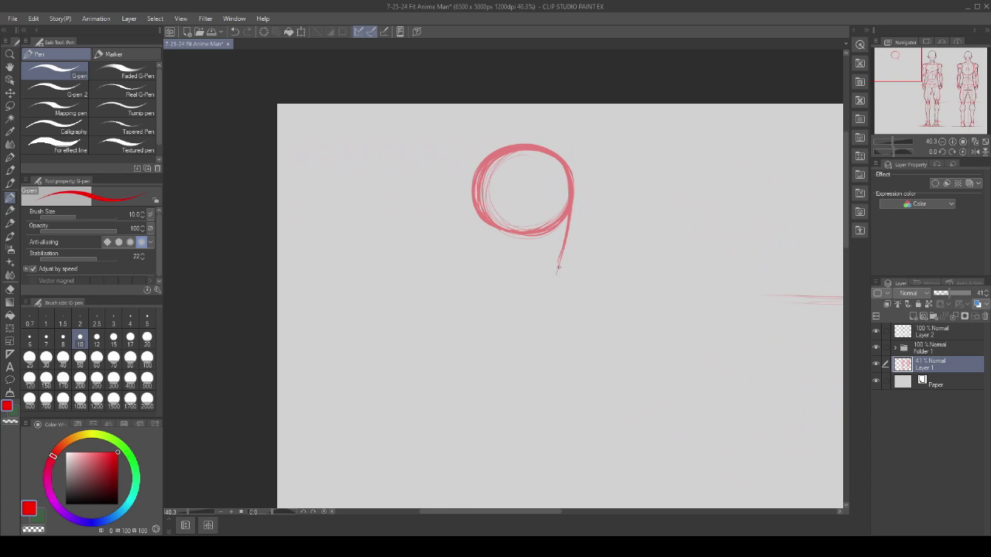
scroll(557, 269, up, 1)
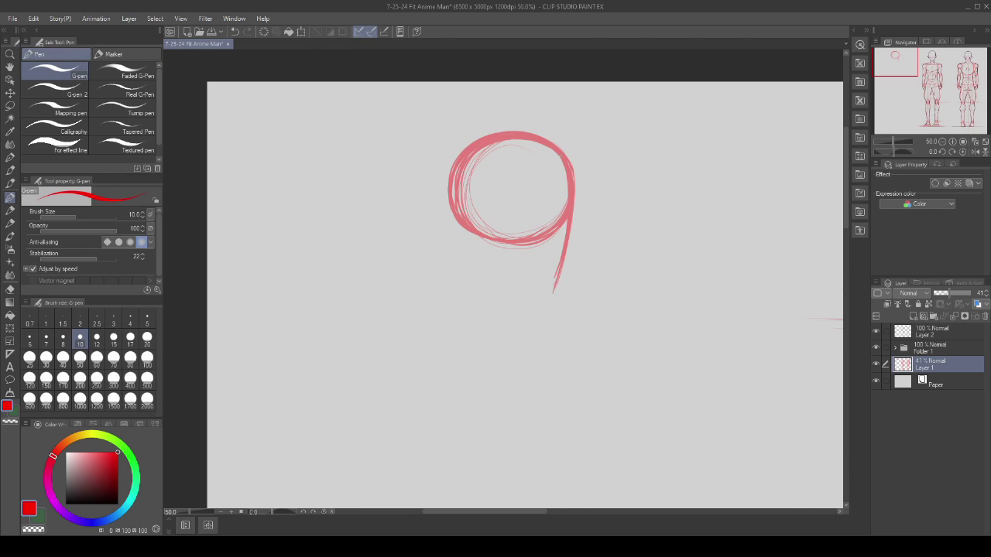
scroll(569, 232, down, 2)
scroll(569, 193, up, 4)
mouse_move(571, 196)
mouse_down()
mouse_move(555, 277)
mouse_move(540, 291)
mouse_move(491, 267)
mouse_move(473, 245)
mouse_move(468, 206)
mouse_up()
drag(522, 282, 500, 270)
- Draw the ear at the top of the jawline, including its outer rim and inner curve
mouse_move(478, 130)
mouse_down()
mouse_move(479, 184)
mouse_move(449, 168)
mouse_move(469, 234)
mouse_up()
key(ctrl+z)
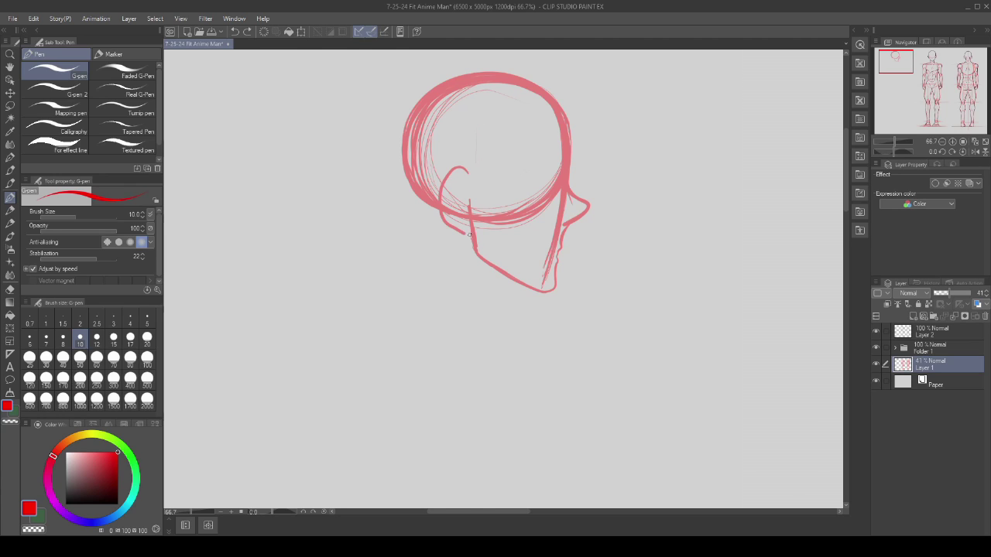
mouse_move(466, 186)
mouse_down()
mouse_move(450, 189)
mouse_move(463, 225)
mouse_move(466, 203)
mouse_move(463, 226)
mouse_move(451, 189)
mouse_move(457, 224)
mouse_up()
drag(466, 169, 471, 186)
scroll(549, 207, up, 2)
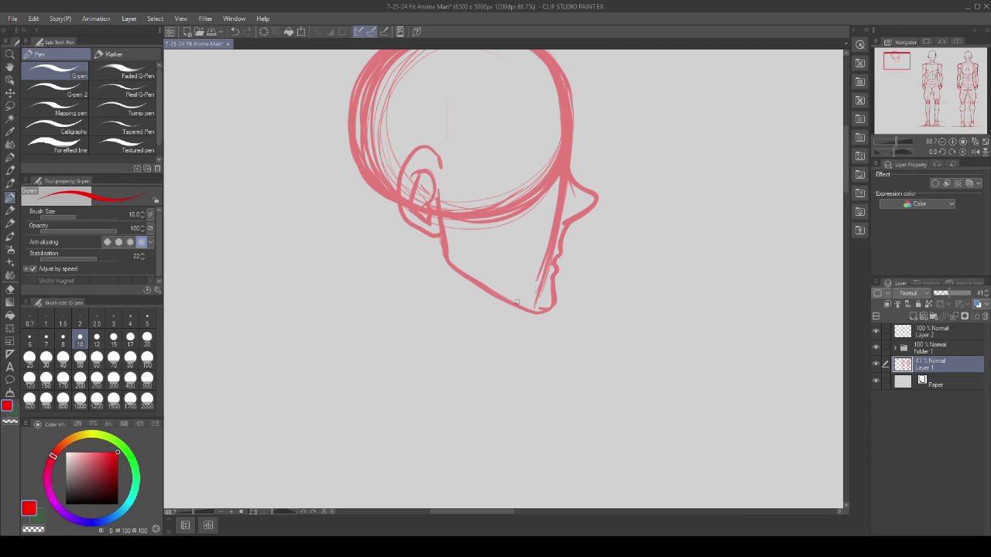
- Lasso the finished side-view head, shrink it slightly to match the front figure's head, and deselect it
scroll(542, 286, down, 4)
scroll(508, 213, down, 2)
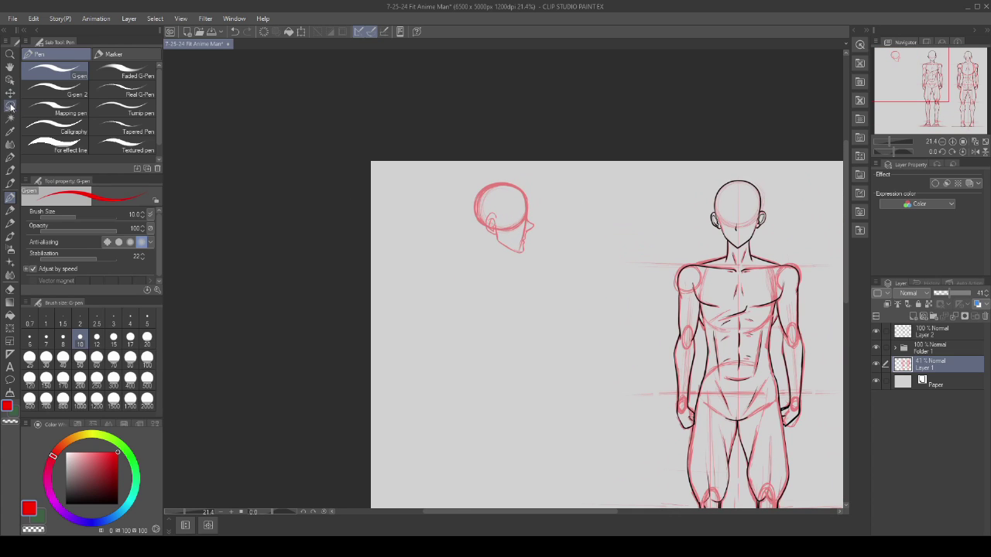
key(m)
drag(471, 172, 487, 165)
click(540, 283)
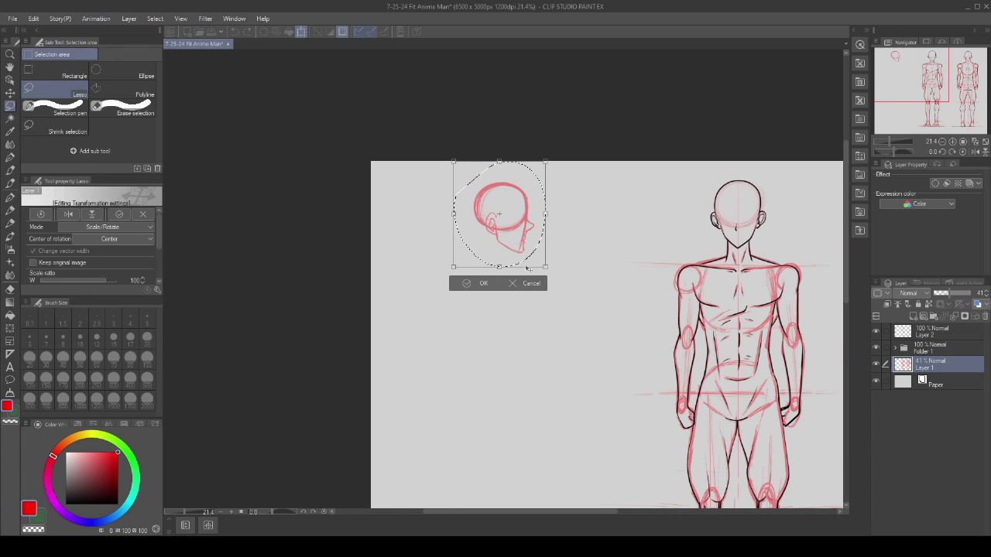
drag(500, 265, 499, 258)
click(483, 275)
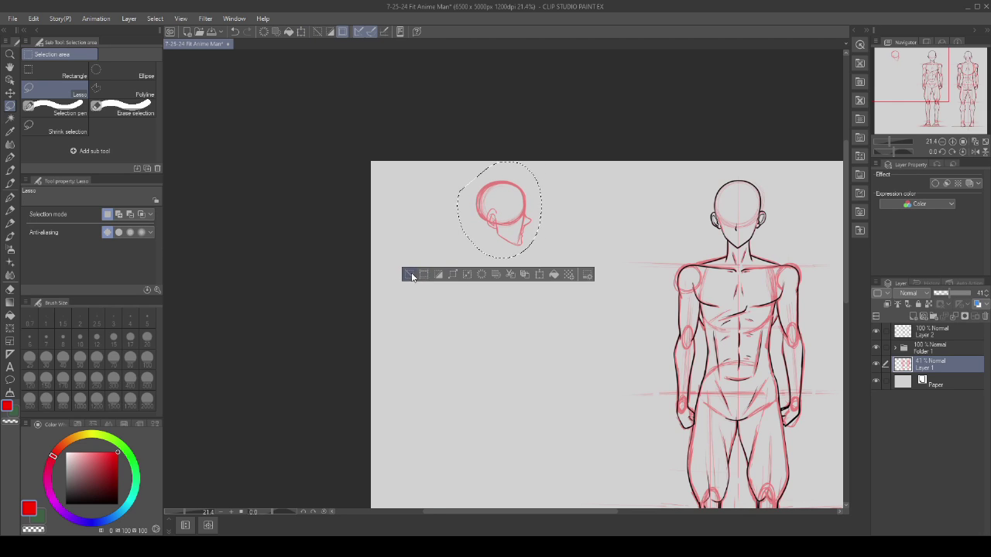
click(409, 276)
- Draw a horizontal shoulder guideline below the side-view head, level with the front figure's shoulder line, and save the file
scroll(421, 235, down, 3)
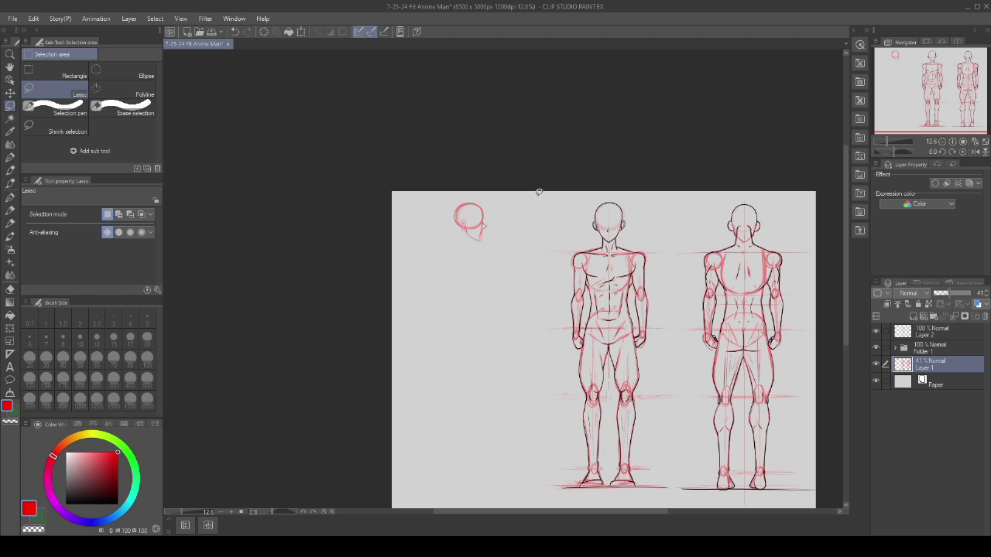
click(10, 197)
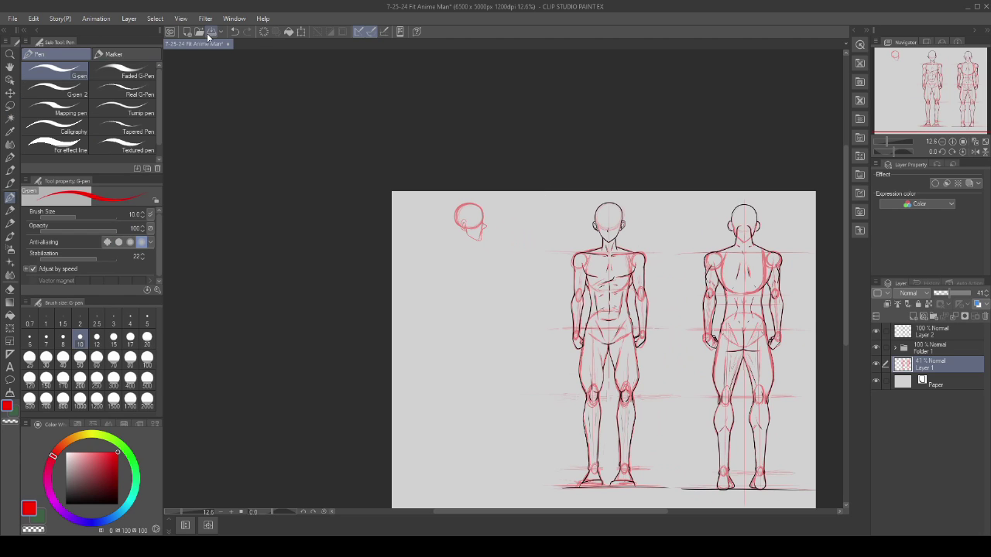
scroll(615, 173, down, 2)
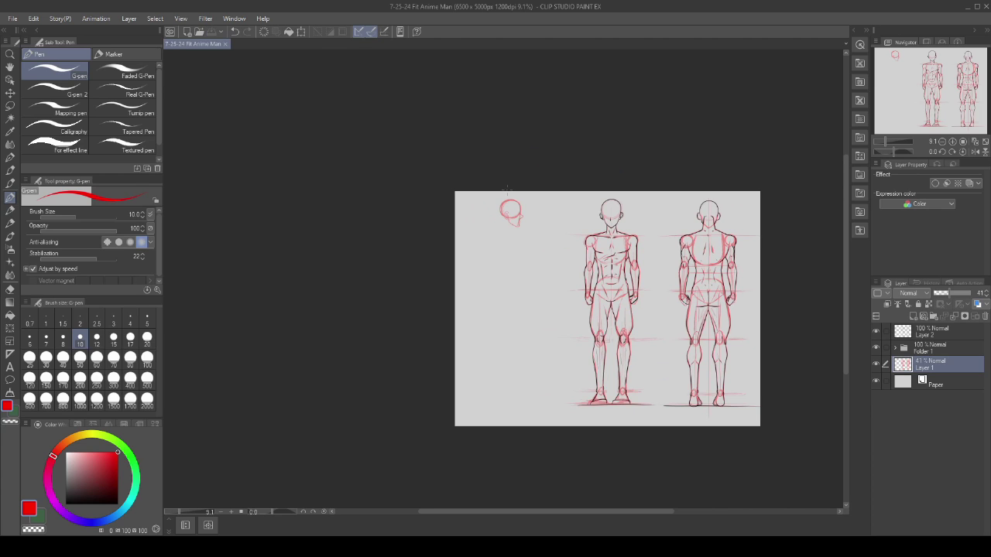
scroll(508, 189, up, 4)
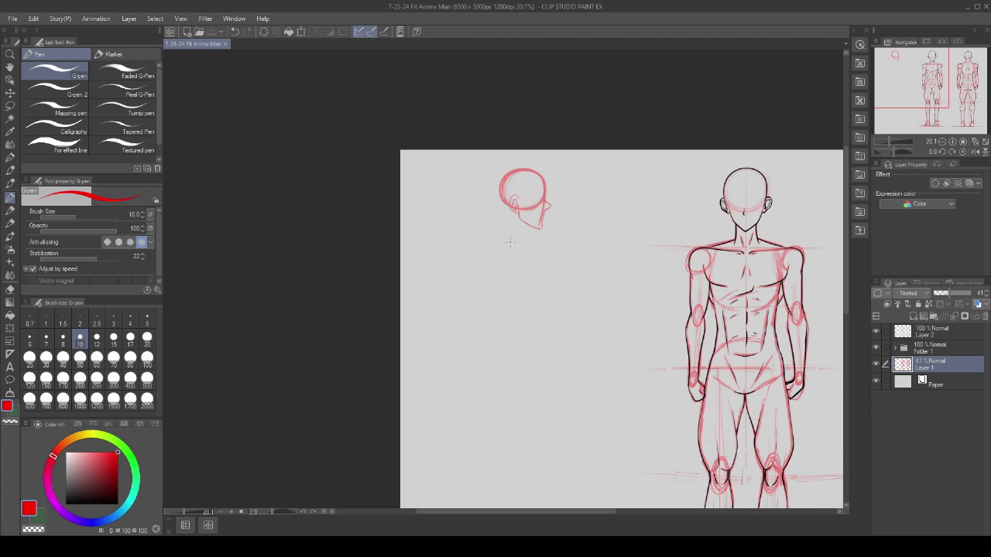
drag(526, 249, 598, 246)
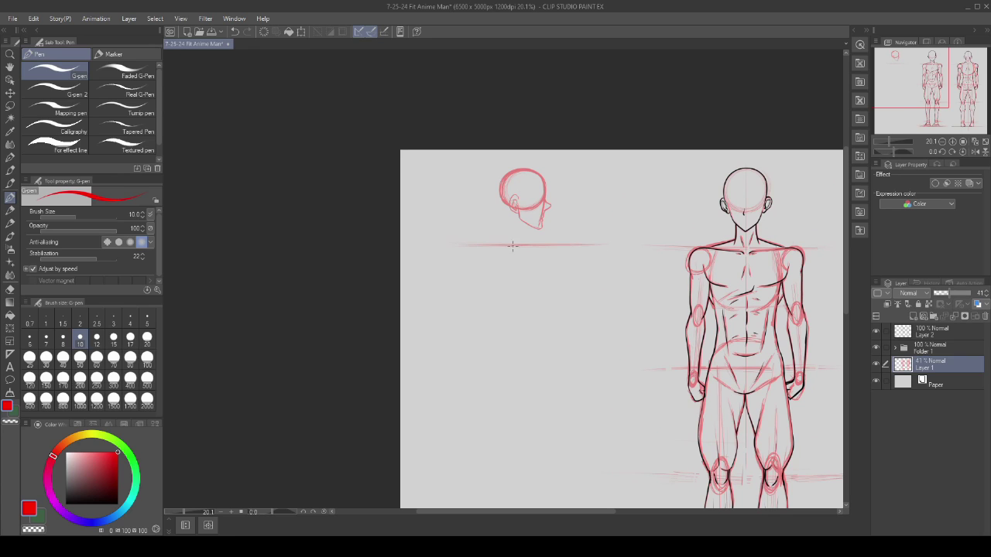
click(211, 31)
scroll(533, 196, up, 3)
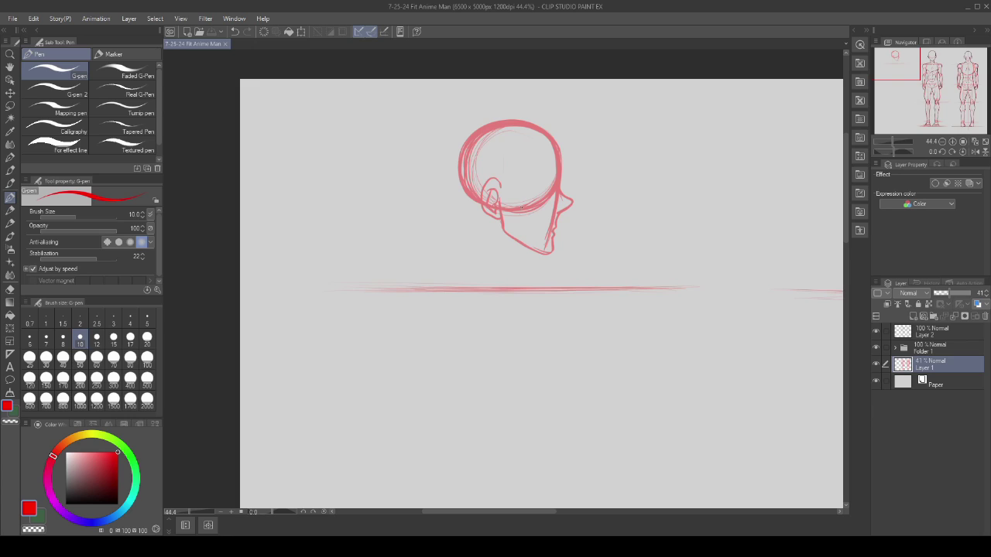
drag(521, 223, 521, 196)
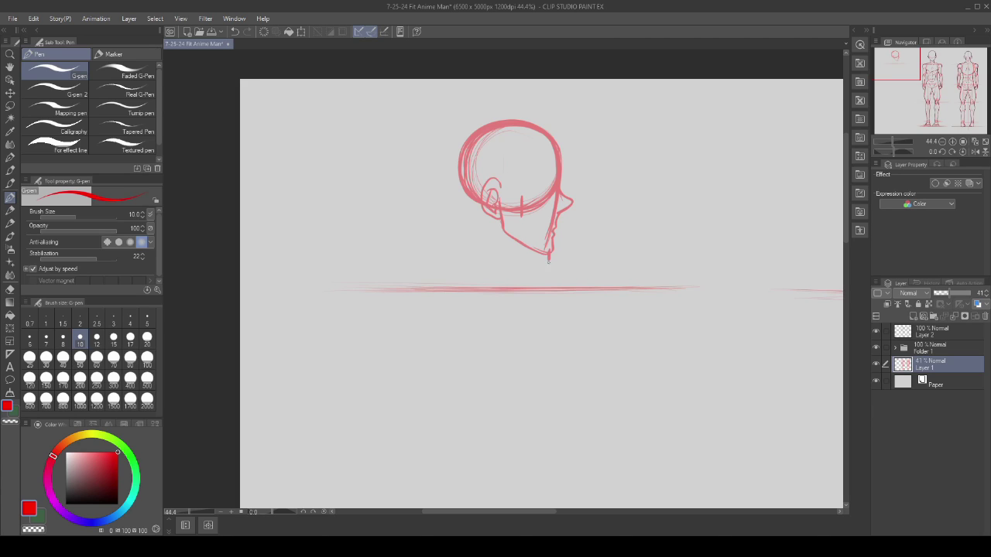
key(ctrl+z)
drag(522, 259, 522, 219)
key(ctrl+z)
key(ctrl+z)
key(ctrl+z)
- Darken the horizontal shoulder guideline with another long stroke and save the drawing
drag(362, 290, 727, 290)
mouse_move(533, 252)
mouse_down()
mouse_move(534, 290)
mouse_move(533, 248)
mouse_up()
key(ctrl+z)
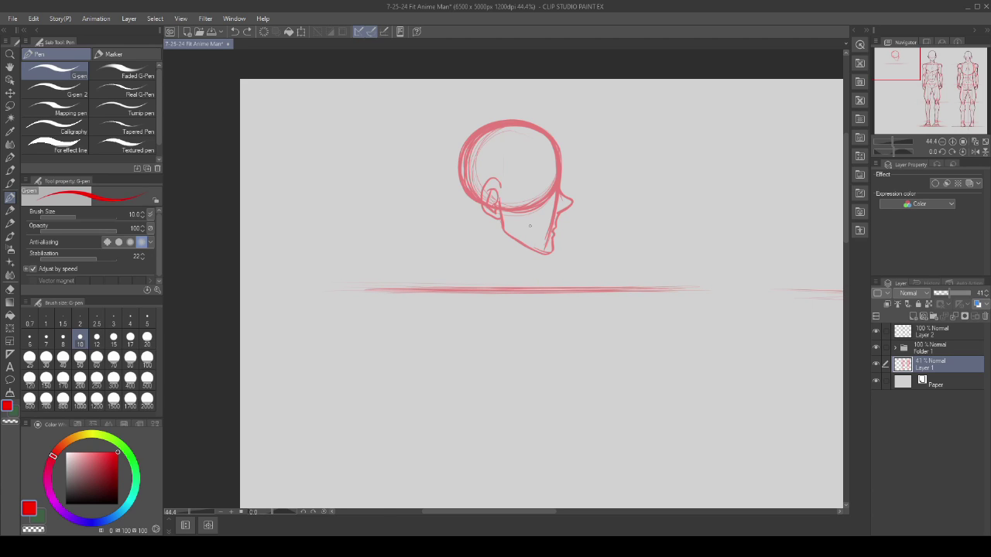
scroll(530, 225, down, 2)
key(ctrl+s)
scroll(514, 193, down, 2)
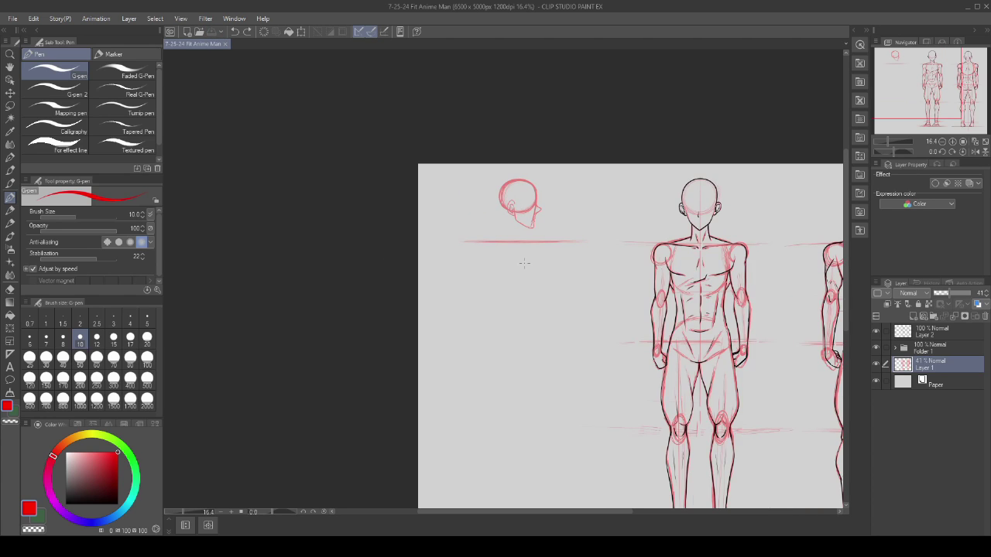
- Sketch the neck and back line from behind the ear, crossing the shoulder guideline, curving inward at the waist and sweeping backward below
scroll(538, 232, up, 1)
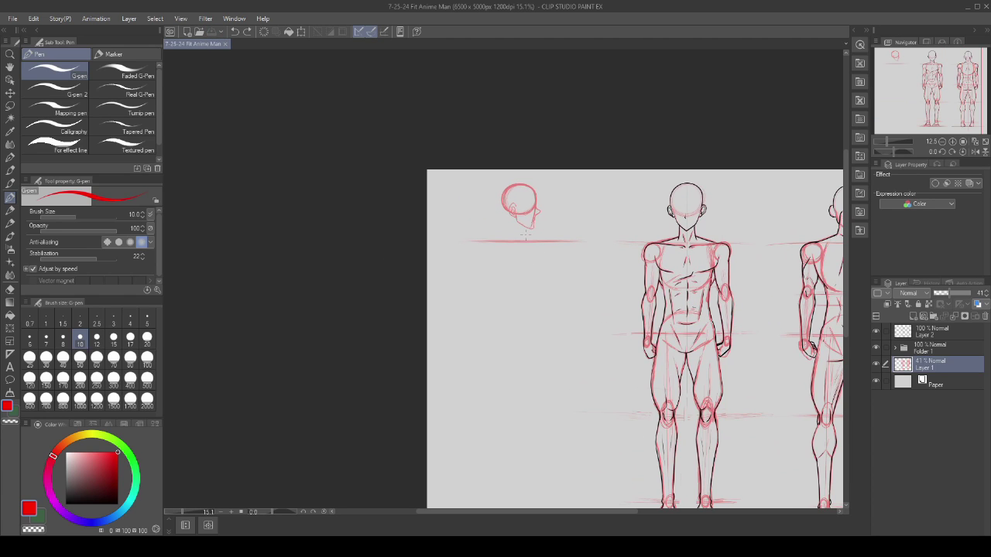
scroll(538, 219, down, 1)
scroll(526, 213, up, 3)
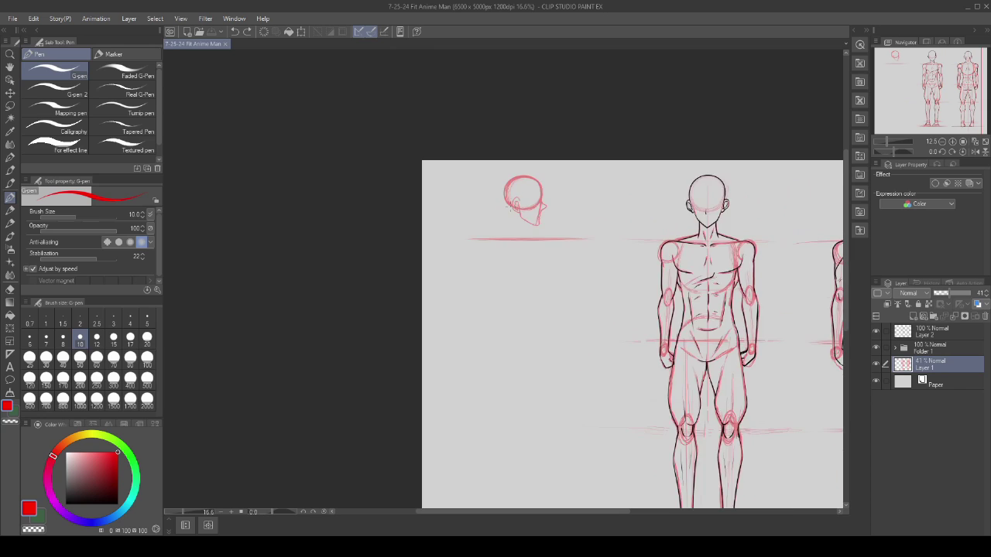
scroll(509, 208, down, 2)
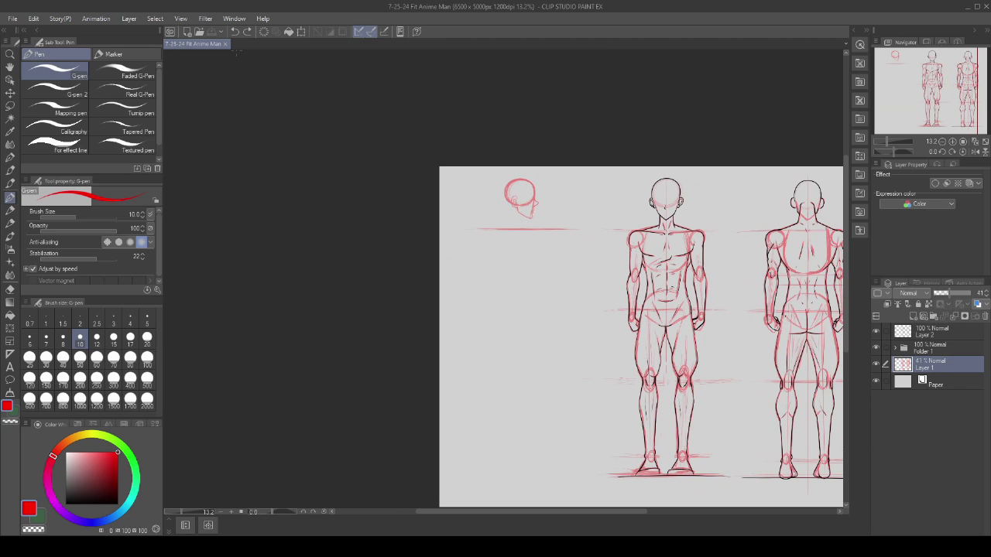
scroll(538, 200, up, 1)
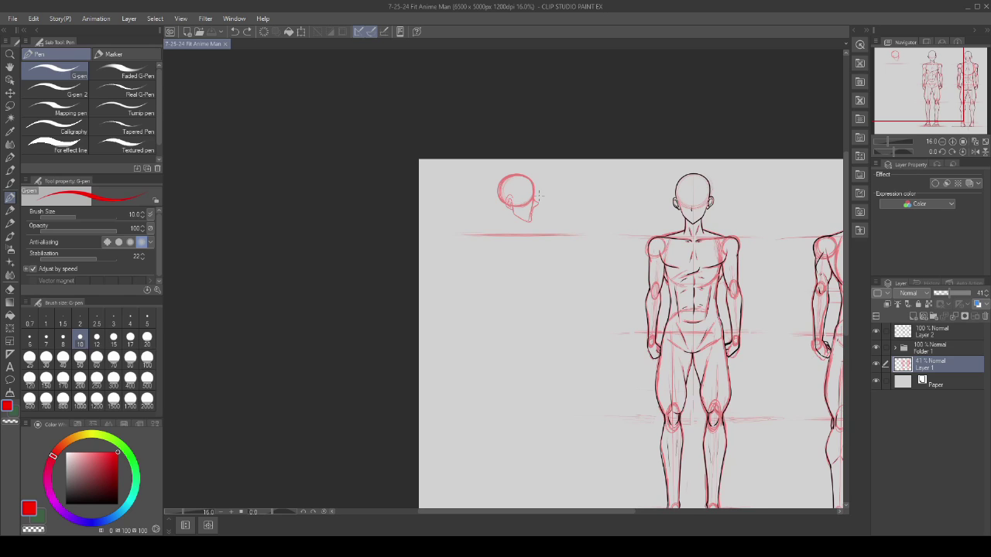
scroll(520, 192, up, 3)
scroll(496, 188, down, 3)
drag(502, 199, 502, 211)
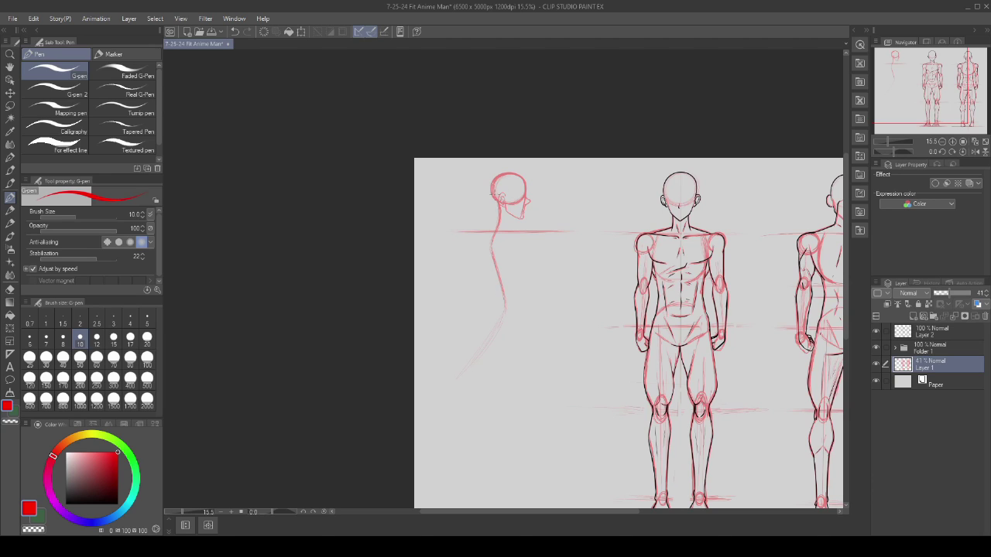
scroll(484, 204, up, 1)
mouse_move(480, 187)
mouse_down()
mouse_move(473, 266)
mouse_move(486, 322)
mouse_up()
key(ctrl+z)
key(ctrl+z)
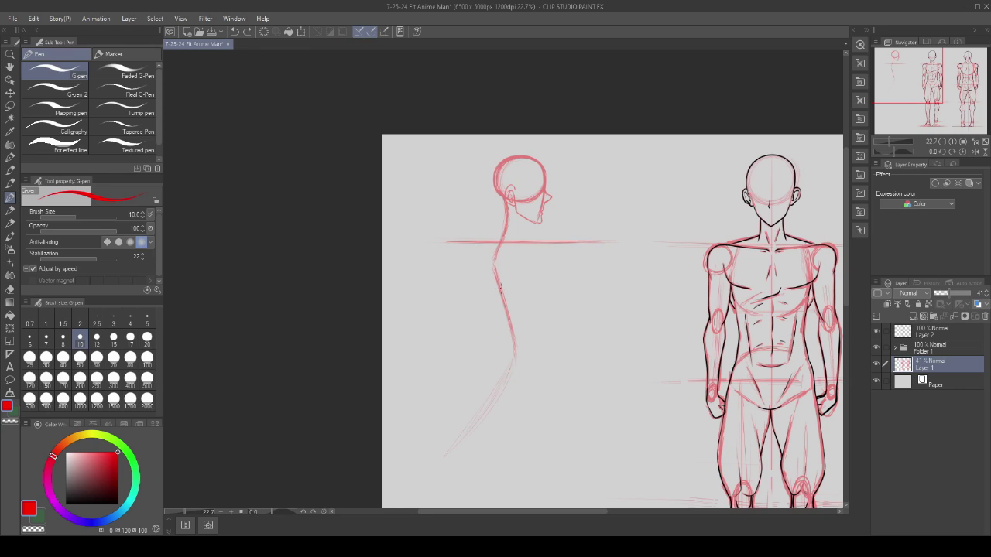
scroll(475, 220, down, 1)
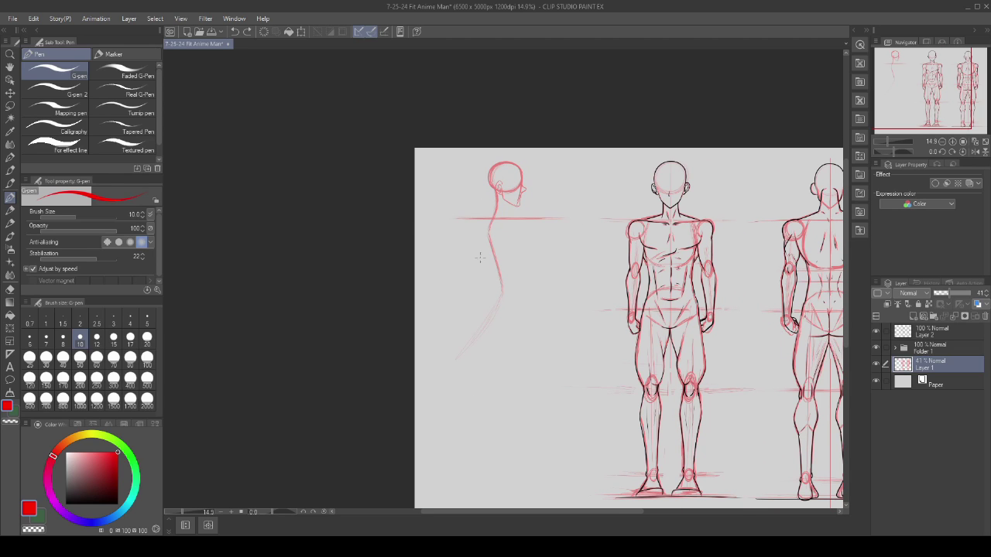
mouse_move(471, 240)
mouse_down()
mouse_move(481, 289)
mouse_move(457, 333)
mouse_up()
drag(471, 229, 481, 288)
key(ctrl+z)
key(ctrl+z)
- Reinforce the lower part of the back line, running diagonally backward from the waist
drag(501, 294, 461, 359)
scroll(463, 221, down, 2)
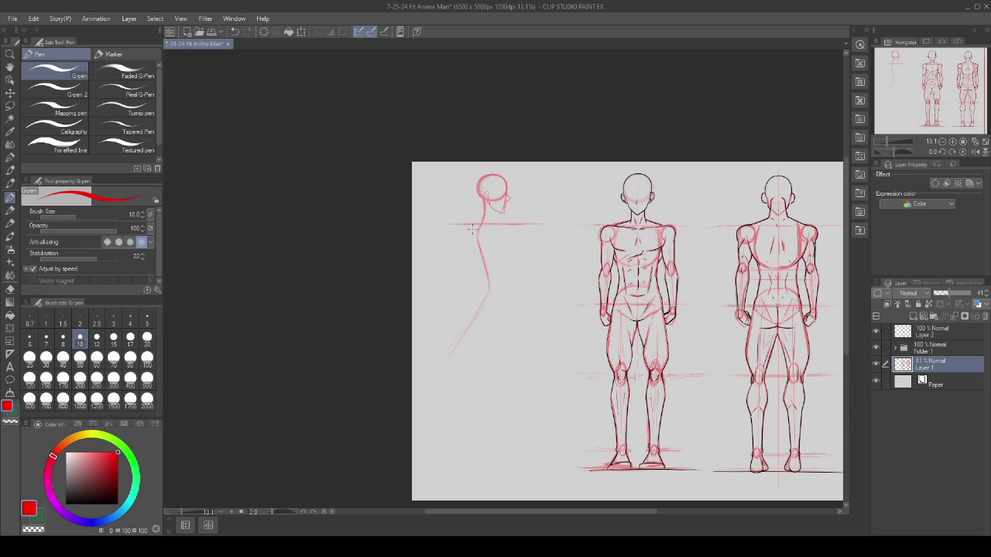
- Save the file, and sketch the side-view ribcage's front curve from the shoulder guideline down and back to the spine
key(ctrl+s)
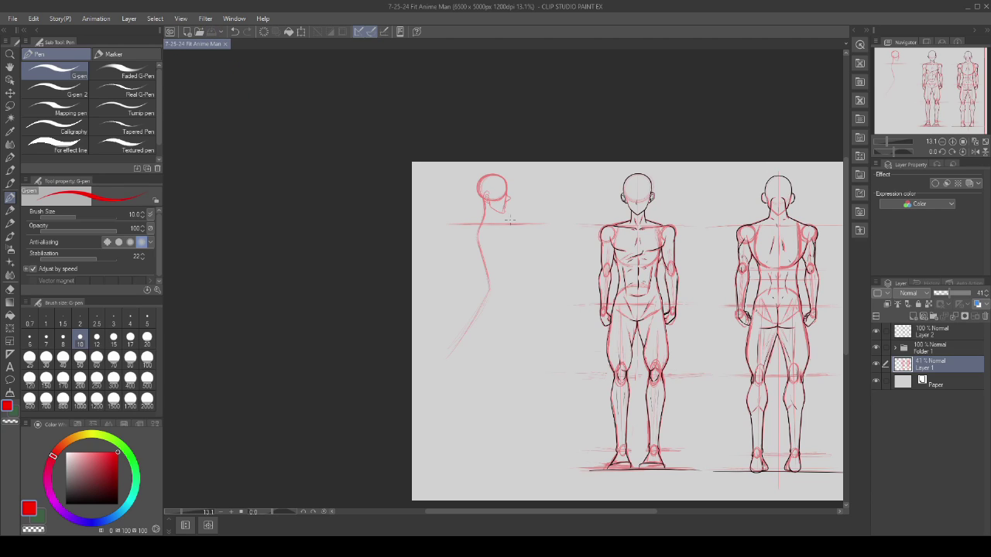
scroll(496, 222, up, 4)
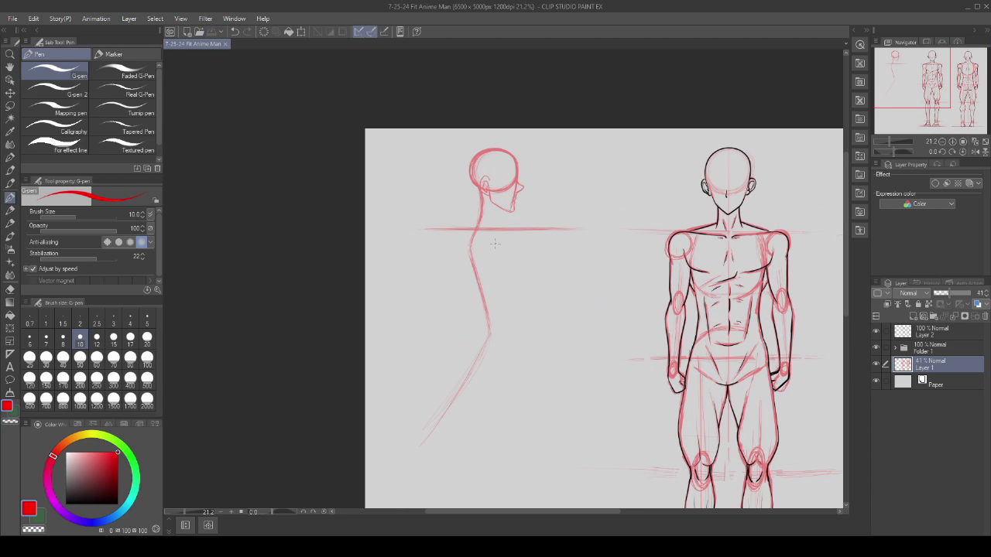
scroll(483, 224, down, 1)
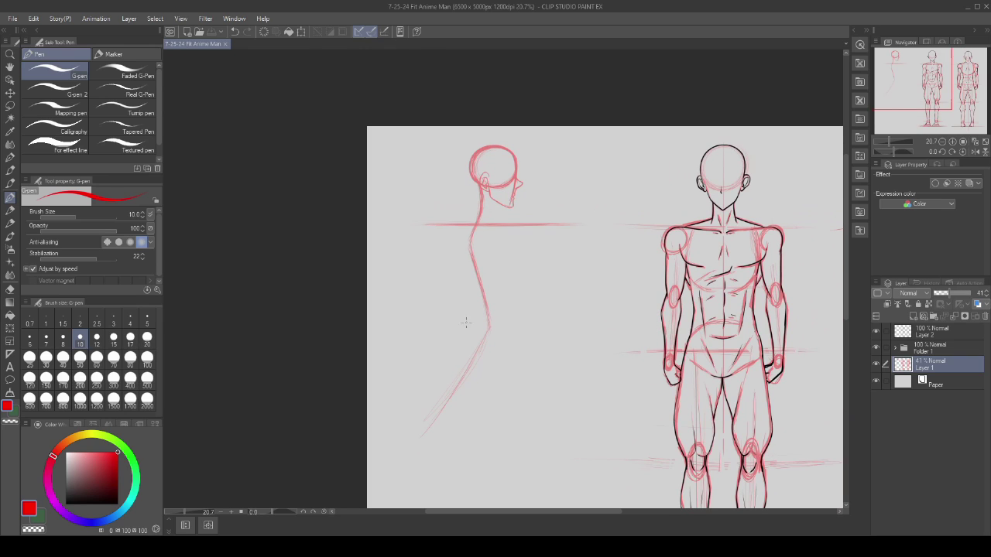
mouse_move(488, 226)
mouse_down()
mouse_move(521, 239)
mouse_move(531, 276)
mouse_up()
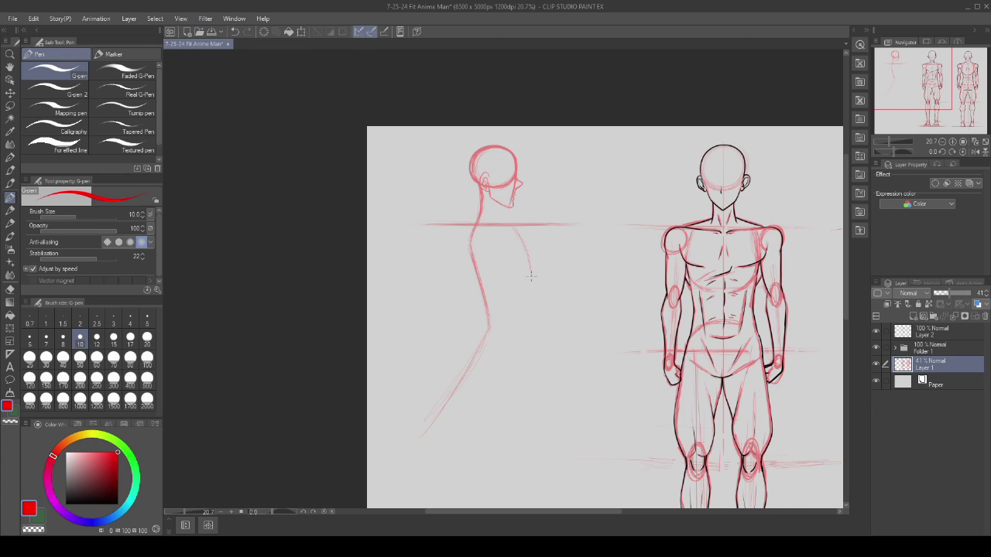
mouse_move(511, 226)
mouse_down()
mouse_move(528, 276)
mouse_move(491, 304)
mouse_move(508, 223)
mouse_move(521, 248)
mouse_move(514, 300)
mouse_up()
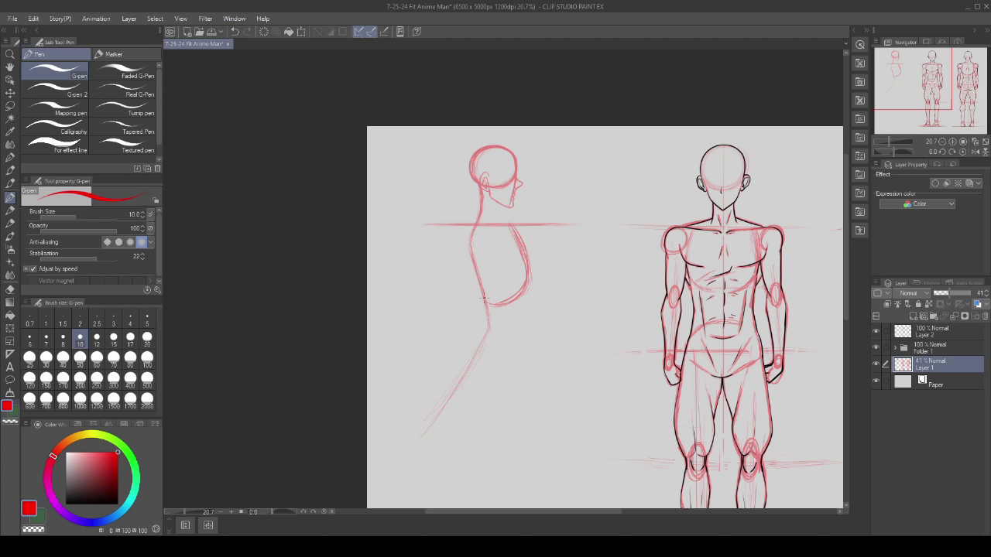
- Reinforce the ribcage's front and lower curve with heavier strokes and save the drawing
drag(520, 291, 514, 234)
key(ctrl+z)
key(ctrl+z)
key(ctrl+z)
drag(524, 285, 503, 305)
drag(526, 265, 509, 300)
scroll(519, 229, up, 2)
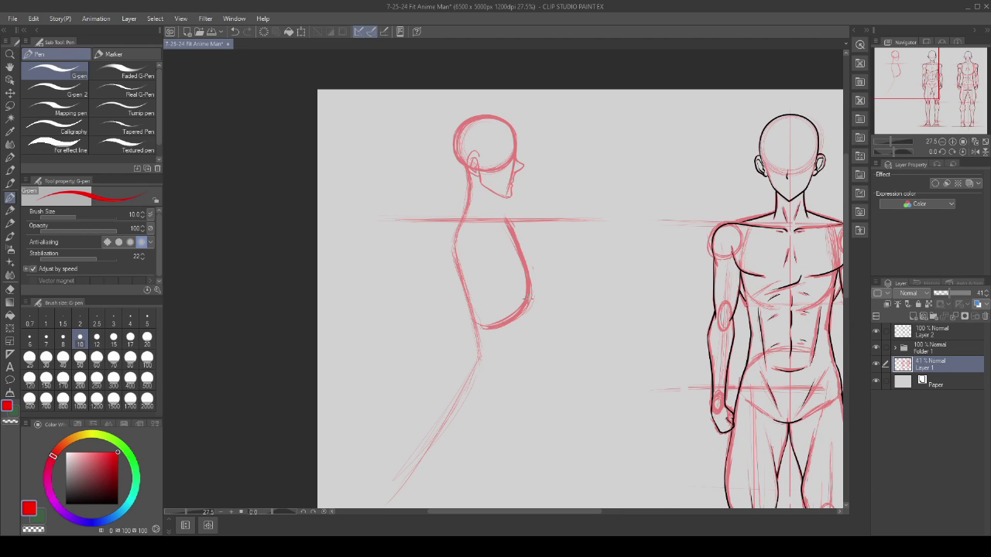
drag(525, 264, 524, 305)
drag(511, 232, 527, 289)
click(211, 32)
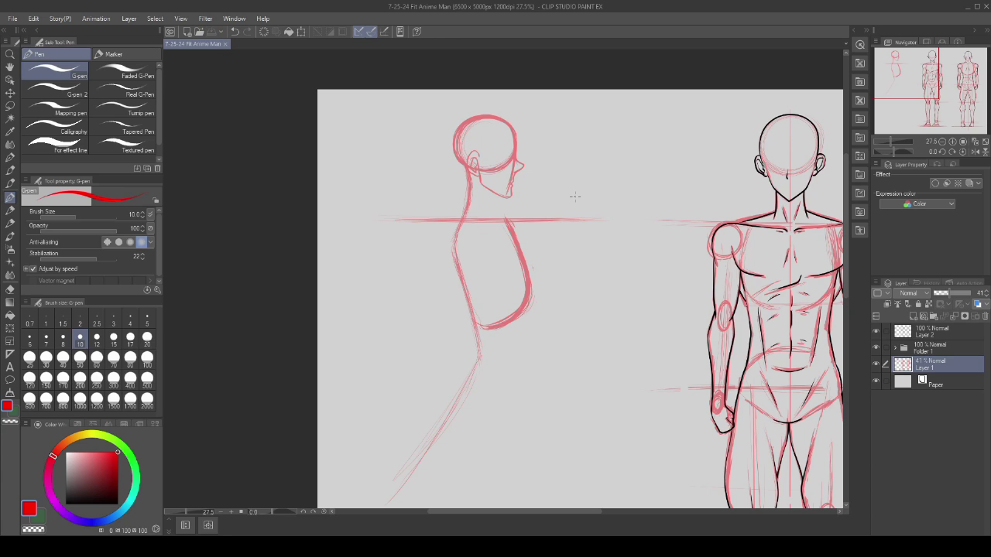
- Draw a horizontal hip guideline across the side-view figure, level with the front figure's hip line
scroll(508, 215, up, 1)
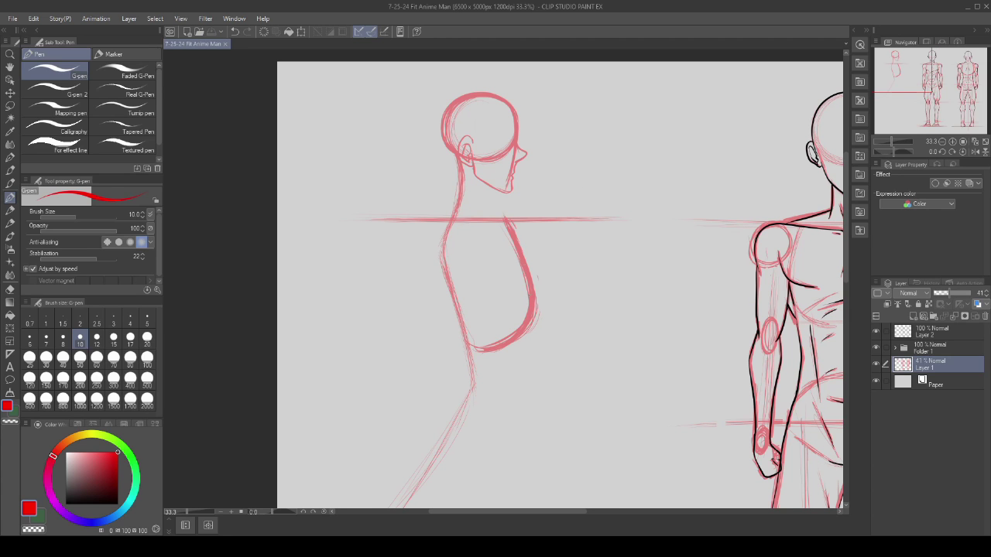
scroll(486, 264, down, 2)
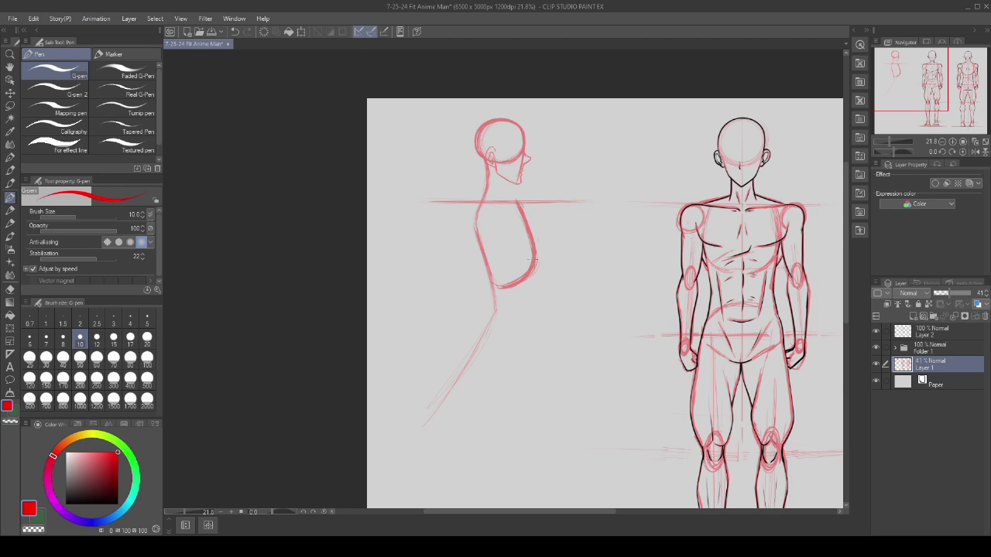
scroll(531, 247, down, 2)
scroll(484, 277, up, 1)
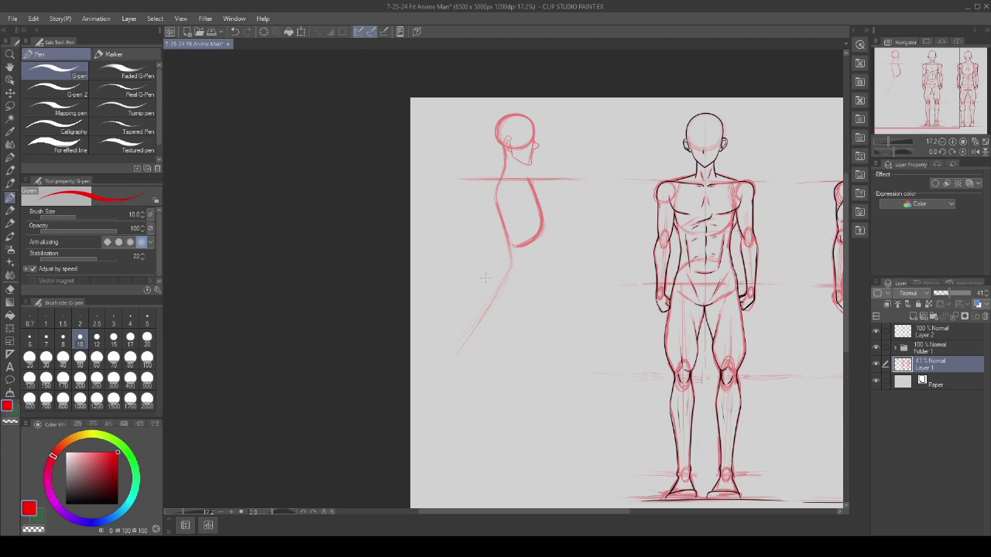
mouse_move(515, 109)
mouse_down()
mouse_move(487, 138)
mouse_move(540, 133)
mouse_move(497, 114)
mouse_up()
key(ctrl+z)
drag(545, 263, 520, 244)
key(ctrl+z)
mouse_move(454, 286)
mouse_down()
mouse_move(576, 285)
mouse_move(424, 288)
mouse_up()
scroll(544, 271, up, 1)
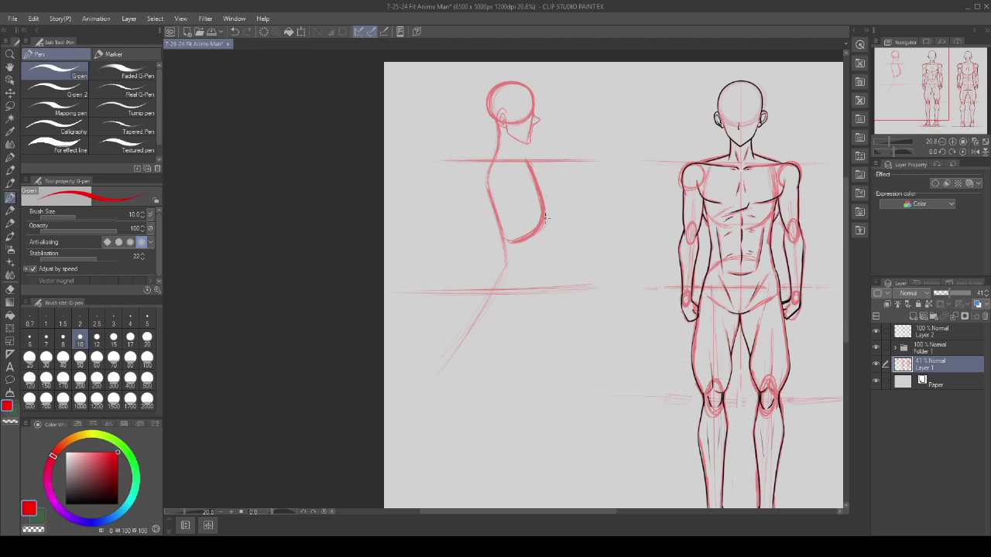
- Sketch the side-view pelvis as a tapered block around the hip guideline, with a curved top and flat lower edge
mouse_move(541, 260)
mouse_down()
mouse_move(545, 307)
mouse_move(537, 267)
mouse_move(542, 300)
mouse_move(537, 268)
mouse_move(531, 313)
mouse_move(500, 312)
mouse_move(505, 266)
mouse_move(533, 262)
mouse_move(522, 262)
mouse_up()
key(ctrl+z)
key(ctrl+z)
mouse_move(483, 313)
mouse_down()
mouse_move(535, 313)
mouse_move(541, 298)
mouse_move(543, 309)
mouse_up()
mouse_move(532, 261)
mouse_down()
mouse_move(546, 283)
mouse_move(543, 312)
mouse_move(527, 312)
mouse_up()
key(ctrl+z)
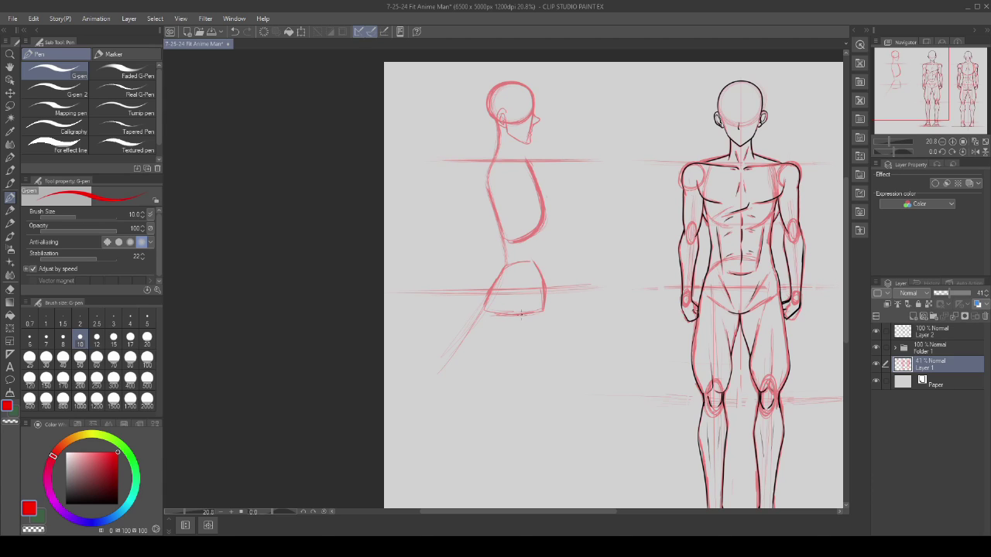
mouse_move(498, 276)
mouse_down()
mouse_move(479, 305)
mouse_move(525, 314)
mouse_up()
- Mark the hip joint with a small circle at the middle of the side-view pelvis
scroll(490, 216, down, 3)
scroll(491, 217, up, 1)
scroll(487, 218, down, 1)
scroll(492, 226, up, 1)
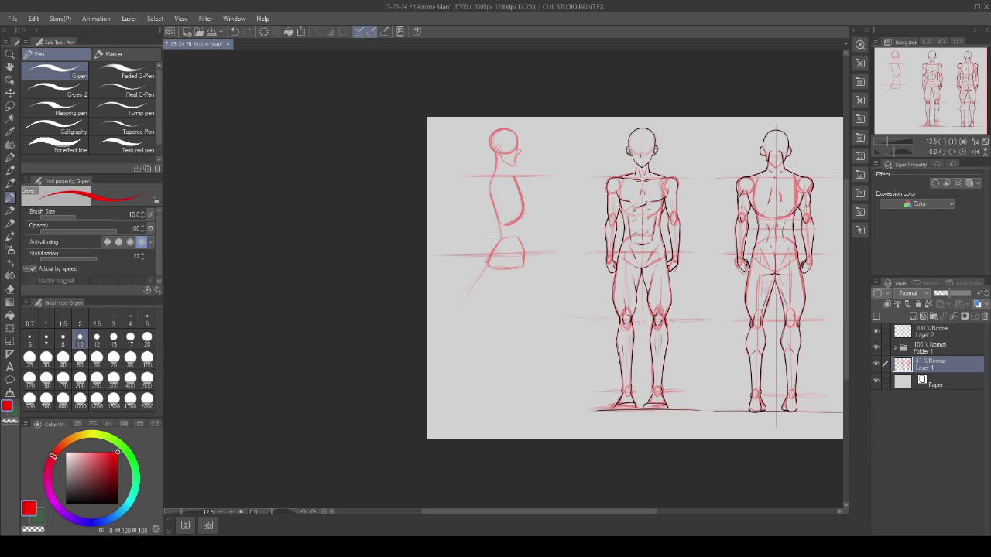
scroll(468, 243, up, 1)
scroll(503, 193, down, 1)
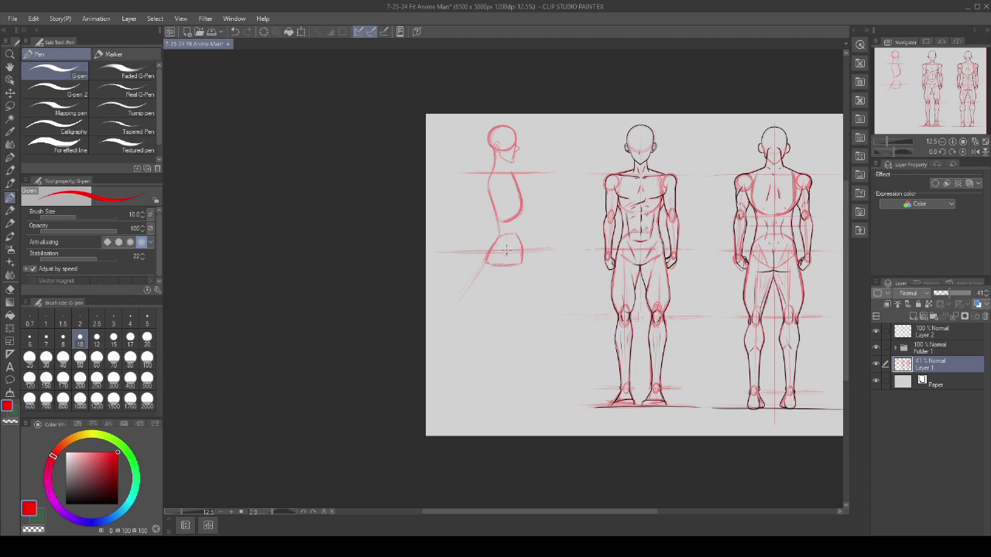
scroll(507, 196, up, 2)
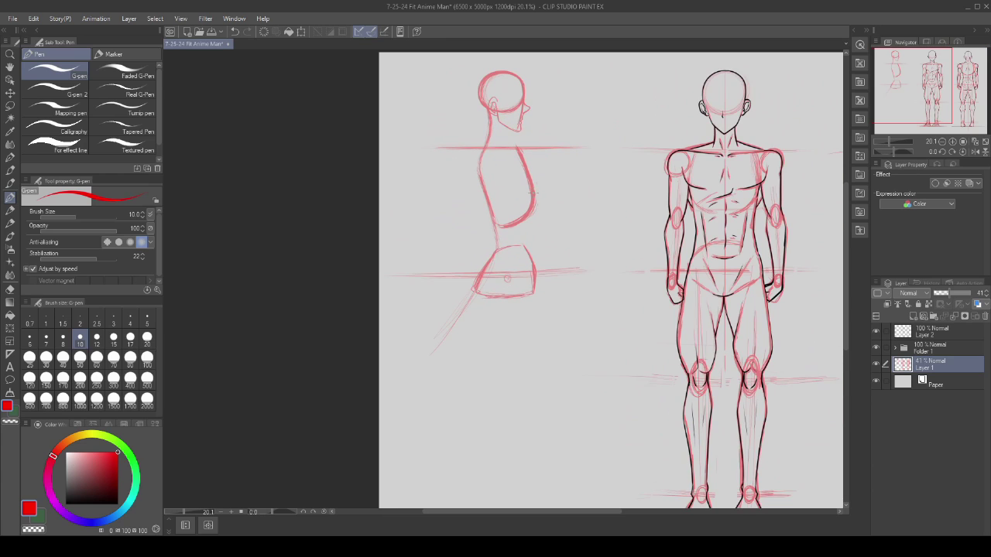
- Sketch the belly contour and abdominal muscle lines connecting the ribcage to the front of the pelvis
key(ctrl+z)
drag(533, 192, 535, 220)
mouse_move(512, 218)
mouse_down()
mouse_move(522, 237)
mouse_move(515, 223)
mouse_up()
key(ctrl+z)
drag(525, 238, 527, 204)
scroll(513, 96, down, 2)
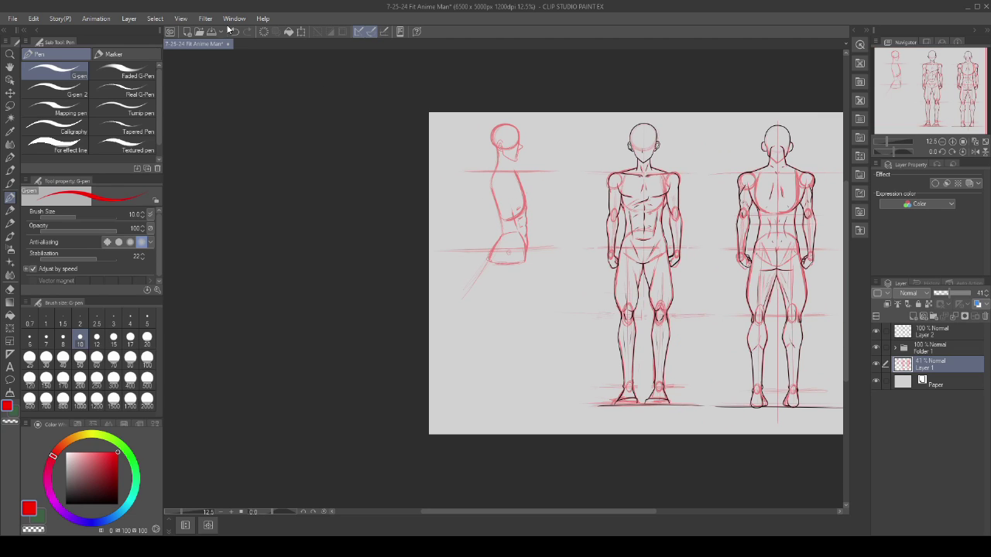
- Draw a vertical leg line down from the hip joint and a horizontal ground line level with the front figure's feet
scroll(508, 216, down, 2)
drag(508, 246, 508, 314)
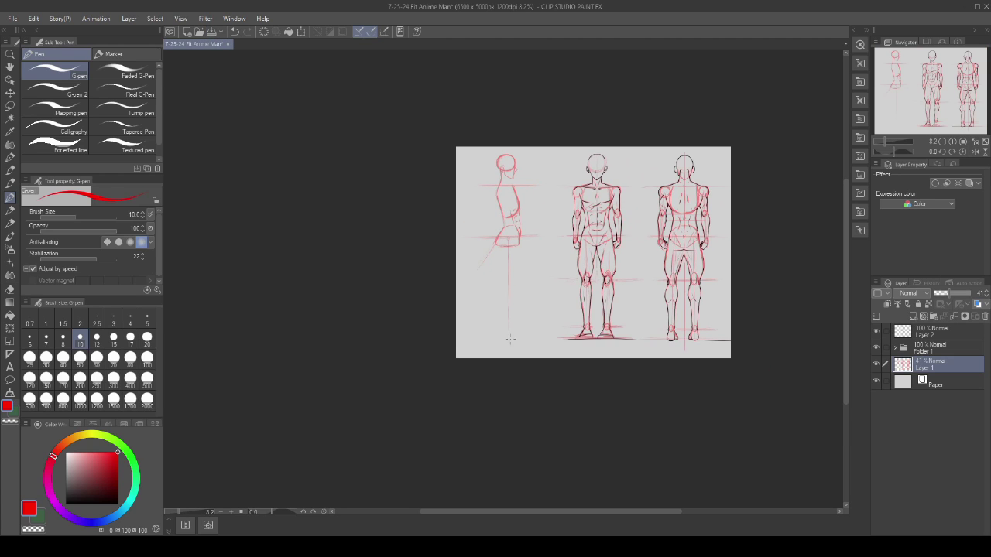
scroll(475, 339, up, 2)
drag(582, 338, 446, 336)
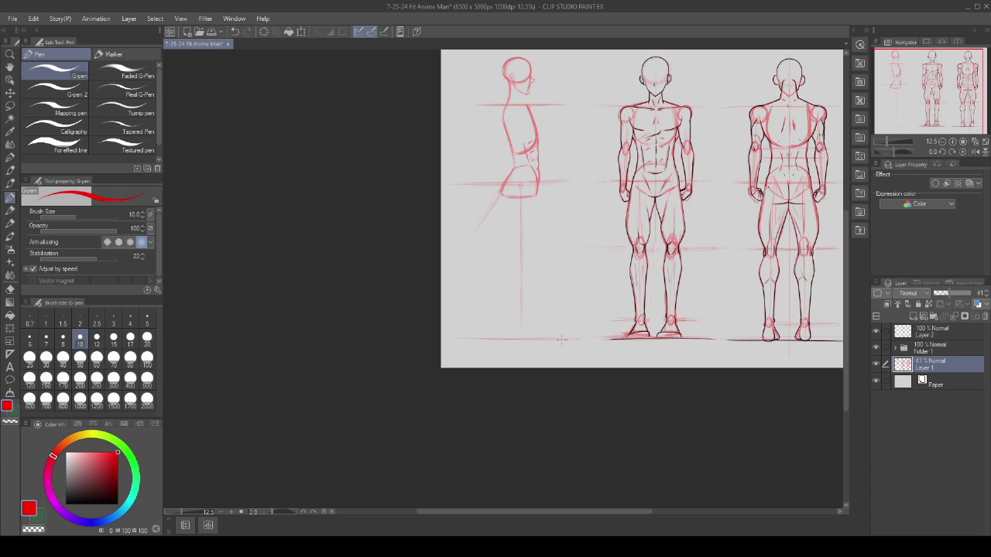
- Draw horizontal knee and ankle guidelines across the side-view leg line, matching the front figure's joints
scroll(541, 297, down, 2)
scroll(531, 208, up, 3)
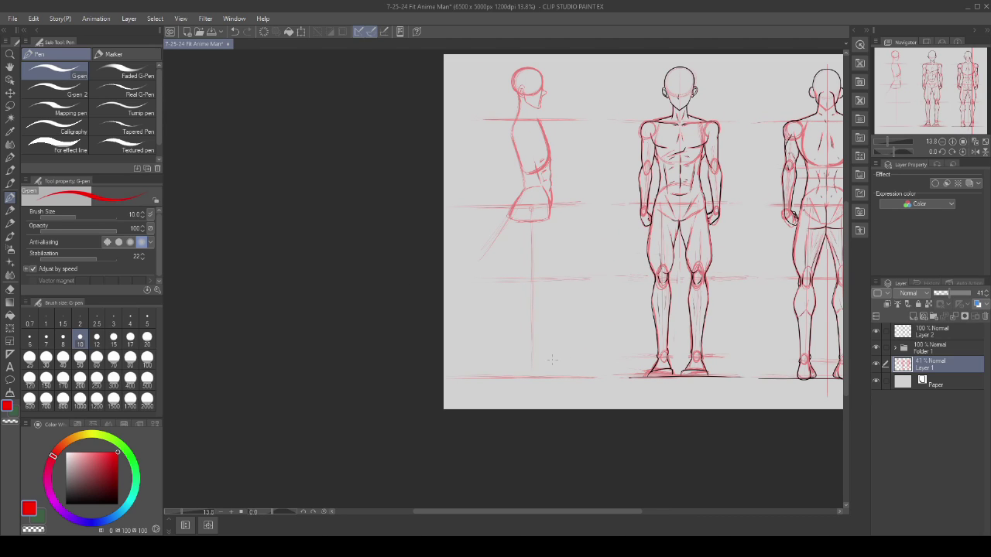
drag(563, 278, 465, 281)
scroll(529, 356, up, 3)
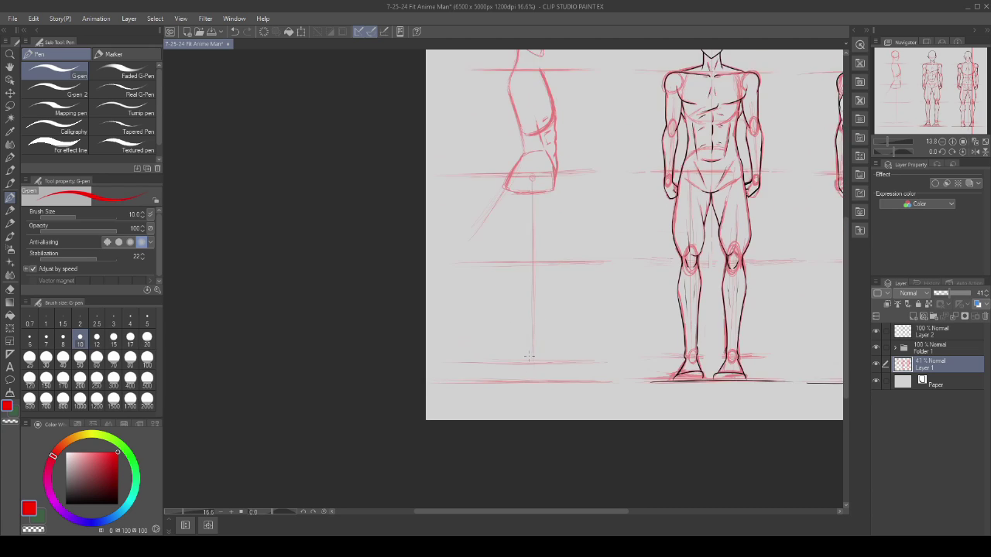
- Draw an ankle oval on the leg line and sketch the side-view foot around it, resting on the ground line
drag(531, 357, 532, 354)
scroll(529, 331, down, 1)
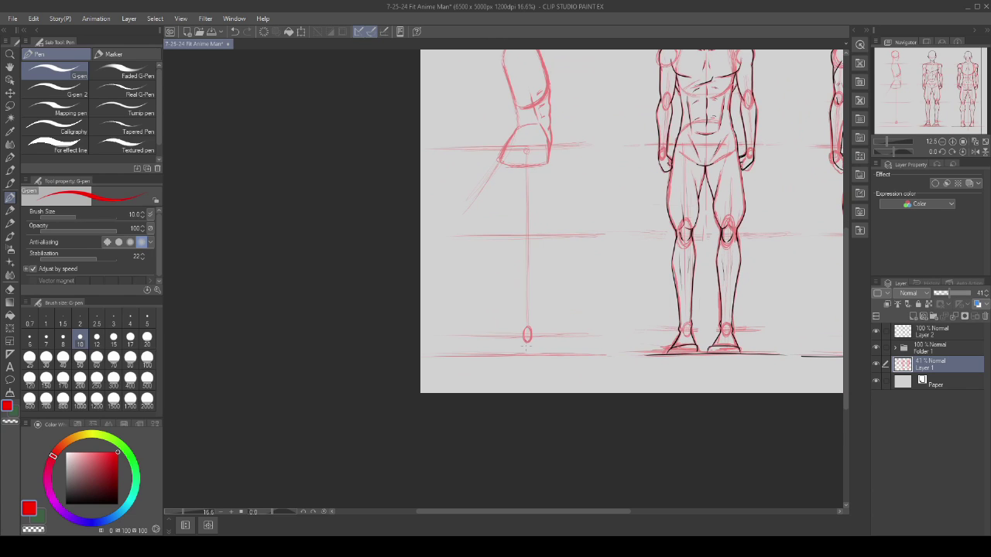
scroll(526, 331, up, 1)
mouse_move(508, 358)
mouse_down()
mouse_move(522, 337)
mouse_move(506, 370)
mouse_move(529, 368)
mouse_up()
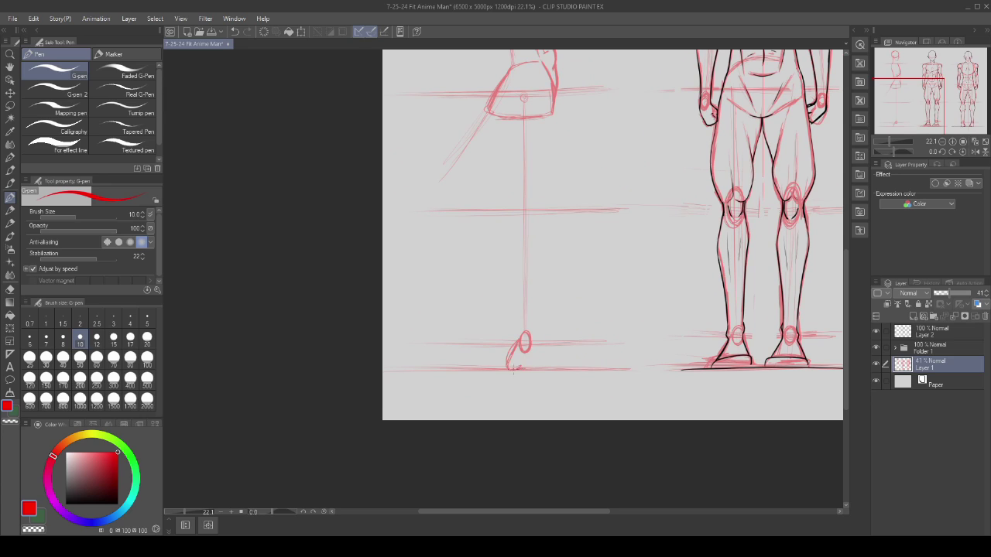
mouse_move(529, 341)
mouse_down()
mouse_move(562, 367)
mouse_move(522, 368)
mouse_up()
scroll(489, 360, down, 2)
scroll(490, 238, up, 2)
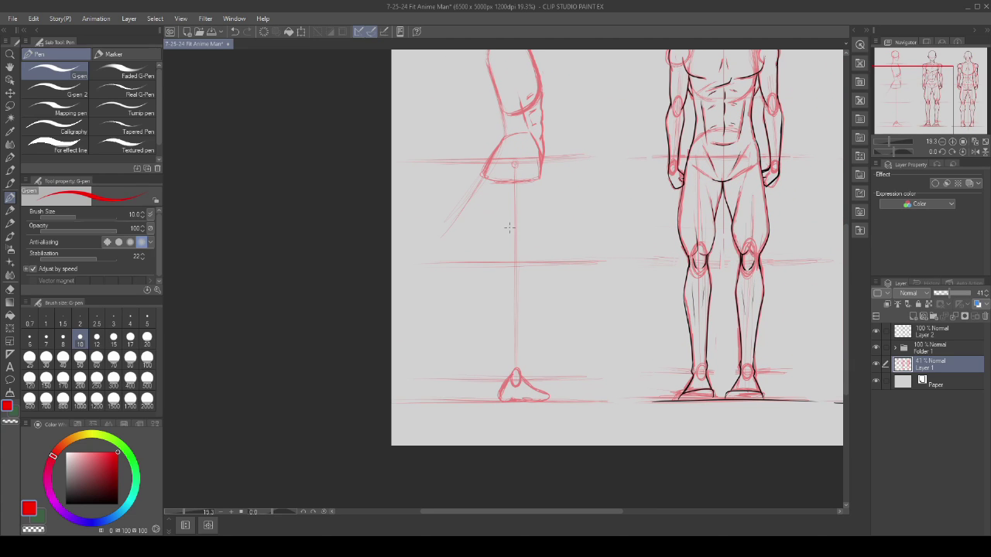
- Draw a knee oval on the knee guideline, slightly in front of the leg line, and save the file
scroll(527, 263, up, 1)
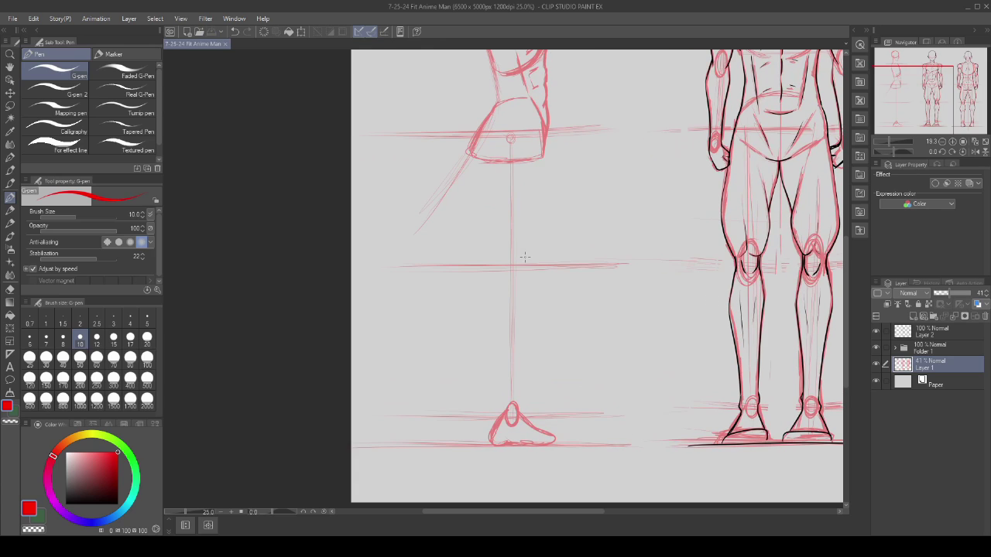
mouse_move(516, 267)
mouse_down()
mouse_move(523, 284)
mouse_move(531, 258)
mouse_move(518, 283)
mouse_move(529, 254)
mouse_move(519, 252)
mouse_up()
key(ctrl+z)
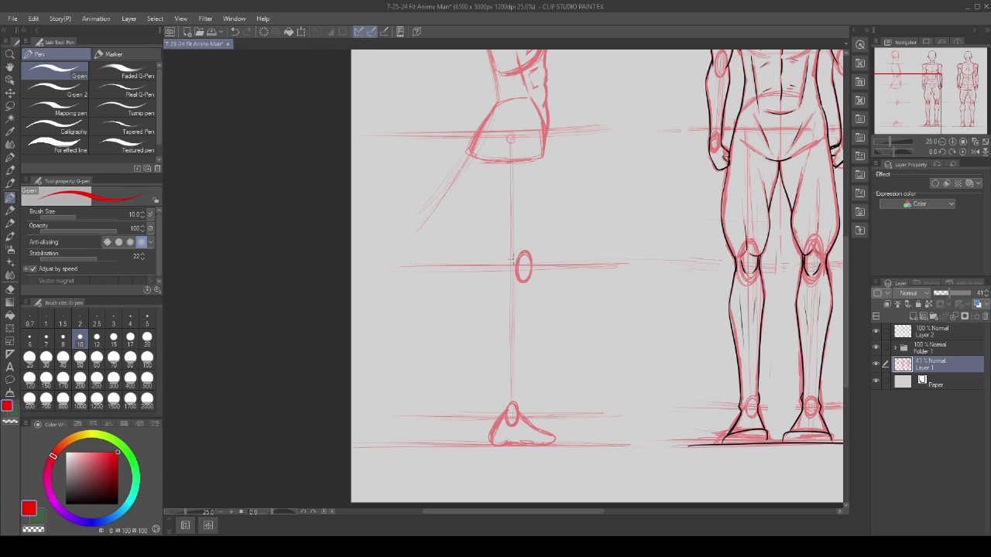
key(ctrl+s)
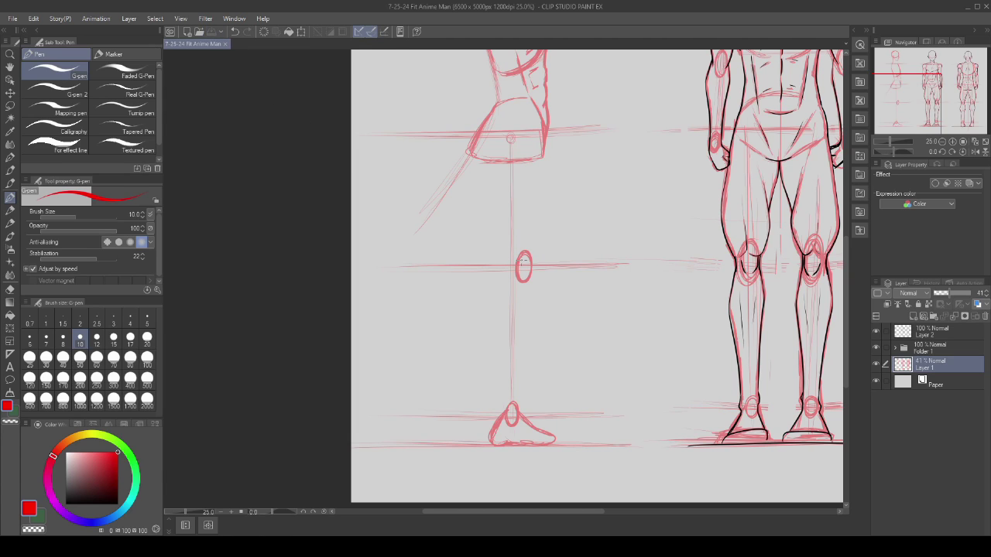
mouse_move(509, 256)
mouse_down()
mouse_move(517, 280)
mouse_move(508, 252)
mouse_up()
key(ctrl+z)
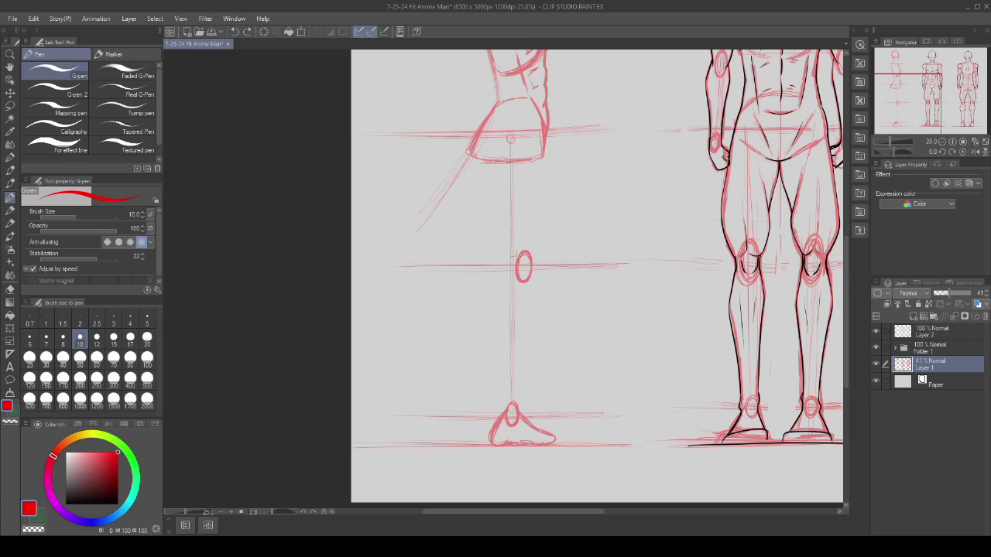
mouse_move(505, 281)
mouse_down()
mouse_move(509, 255)
mouse_move(524, 254)
mouse_up()
key(ctrl+z)
key(ctrl+z)
- Sketch the thigh's front contour from the front of the pelvis, bulging slightly forward and tapering in to the knee oval
scroll(512, 277, down, 2)
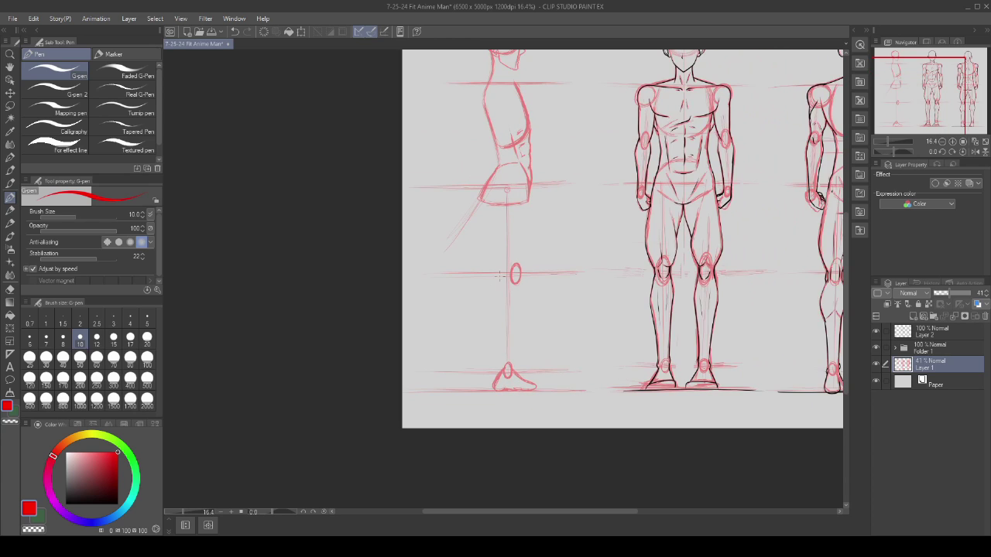
scroll(499, 277, down, 2)
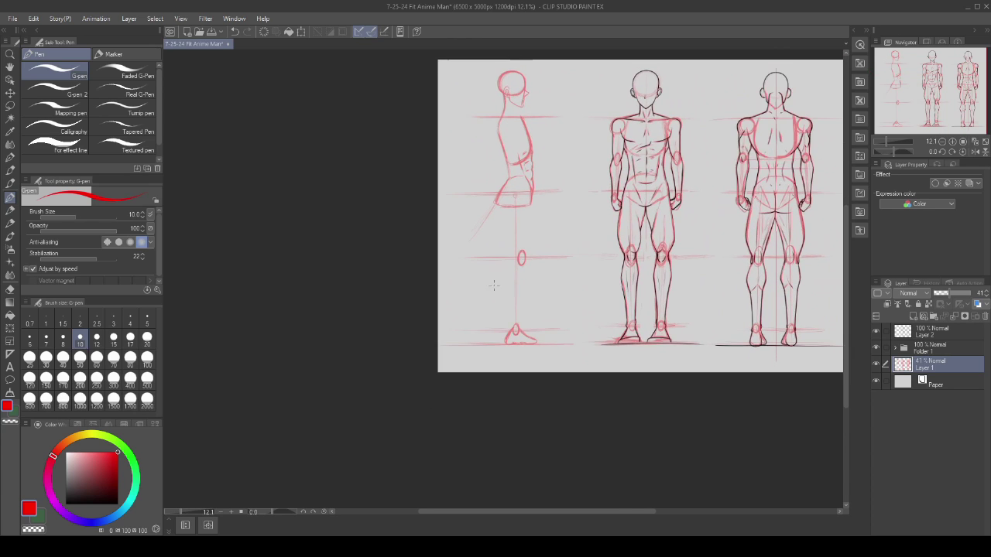
scroll(515, 224, up, 4)
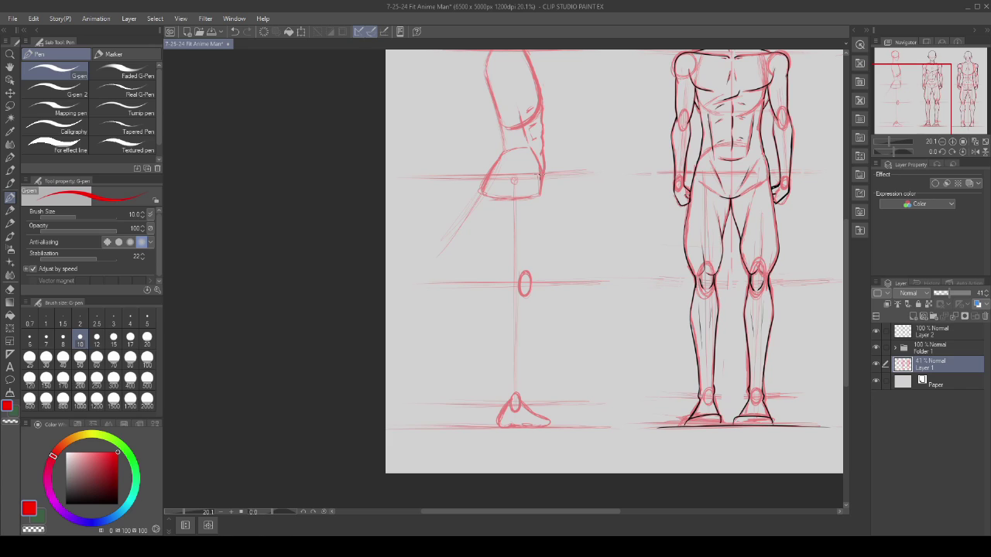
drag(542, 188, 546, 228)
mouse_move(543, 190)
mouse_down()
mouse_move(550, 260)
mouse_move(537, 283)
mouse_move(546, 255)
mouse_move(538, 178)
mouse_move(545, 246)
mouse_move(532, 285)
mouse_up()
drag(543, 189, 545, 266)
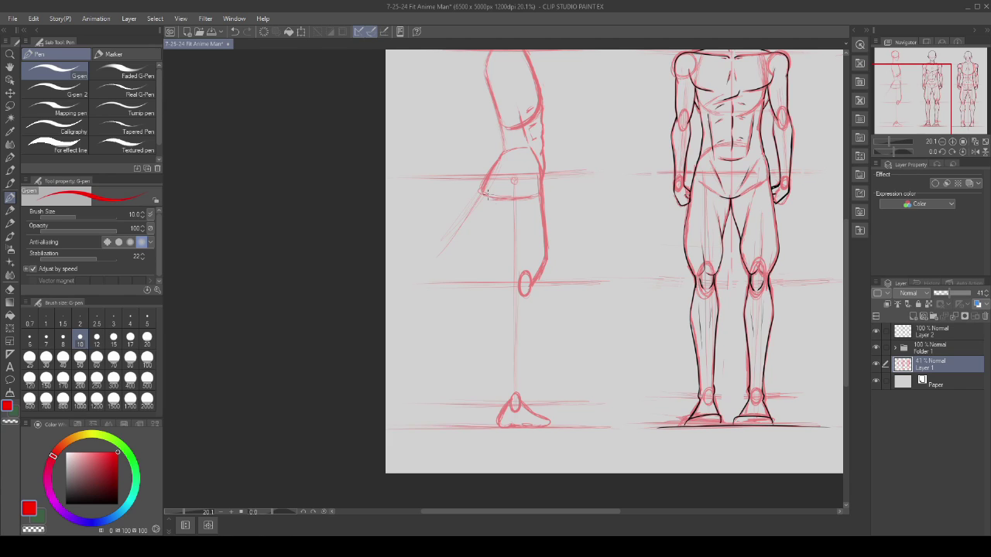
drag(487, 200, 506, 281)
drag(496, 244, 500, 263)
drag(488, 217, 491, 233)
scroll(488, 215, down, 5)
scroll(503, 222, up, 5)
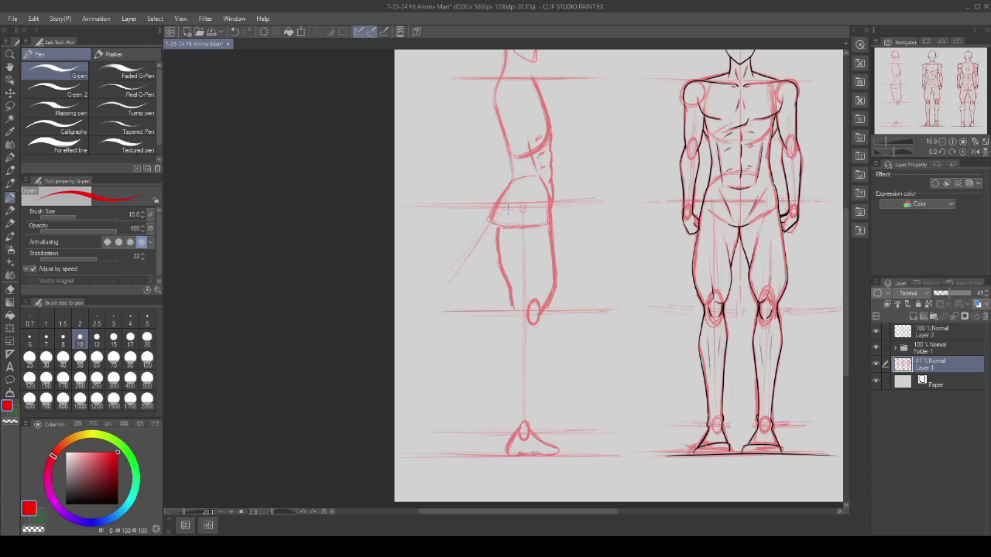
key(ctrl+z)
key(ctrl+z)
key(ctrl+z)
- Sketch the thigh's back contour from beneath the buttock, curving down to the knee guideline behind the leg line
drag(498, 232, 514, 309)
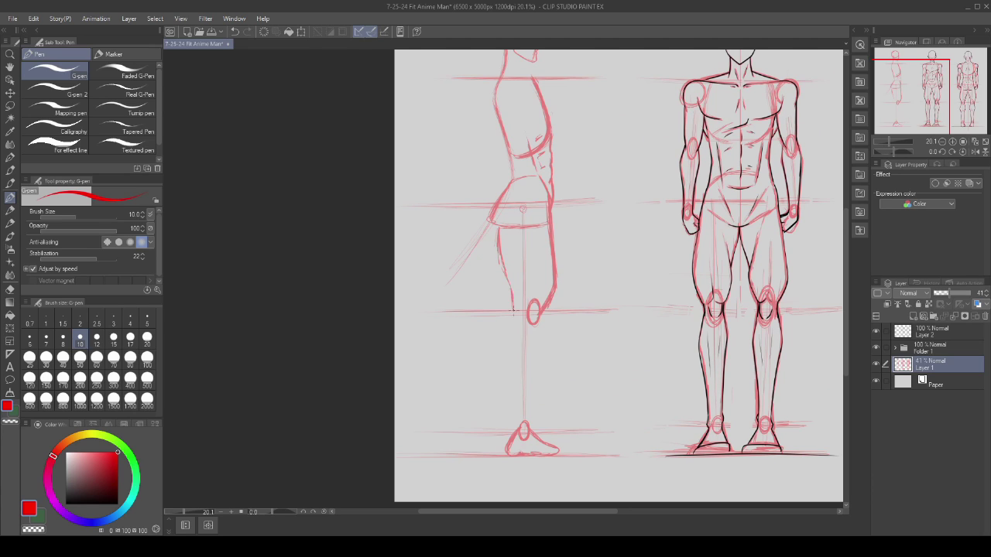
drag(496, 254, 512, 310)
mouse_move(524, 242)
mouse_down()
mouse_move(503, 241)
mouse_move(518, 240)
mouse_up()
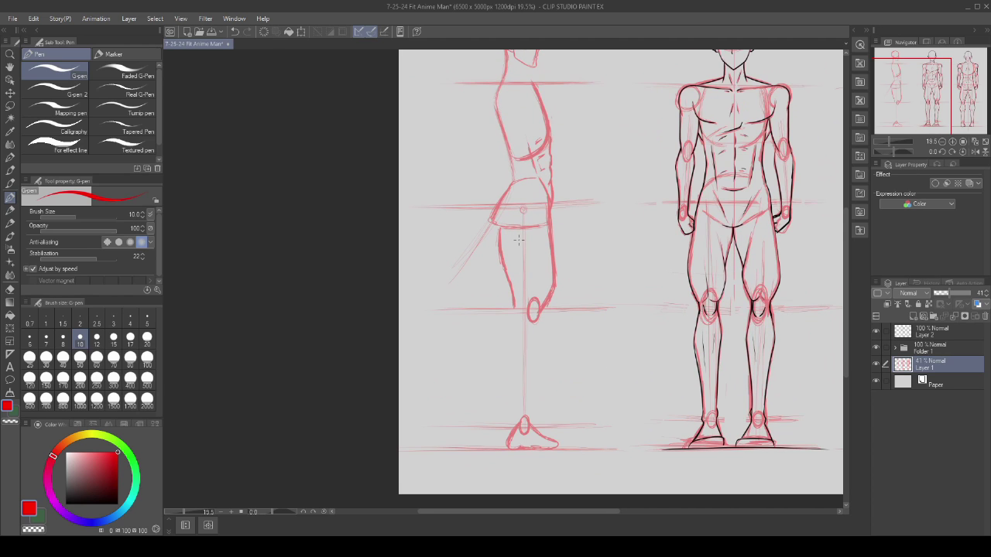
scroll(519, 240, down, 4)
scroll(573, 248, up, 4)
scroll(570, 248, up, 2)
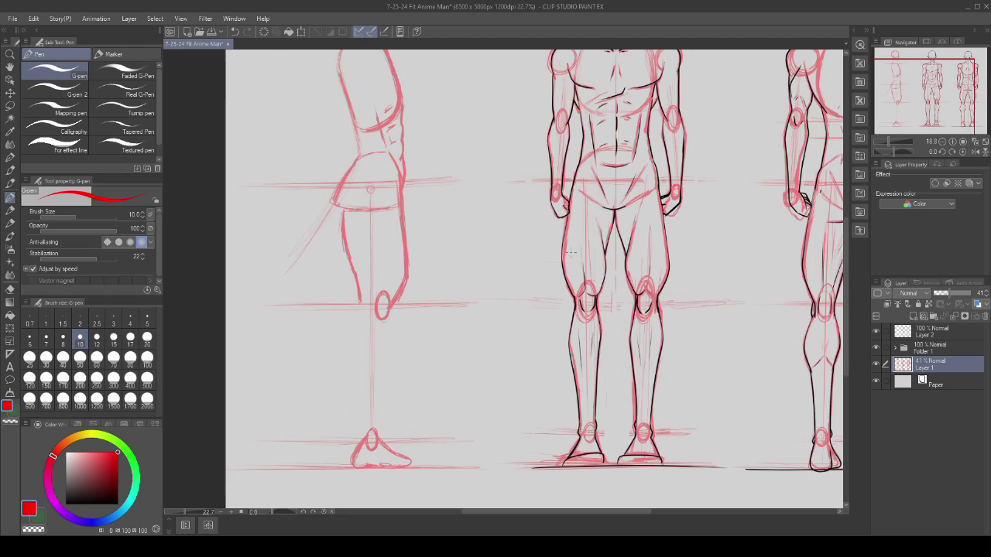
scroll(568, 248, up, 1)
mouse_move(571, 244)
mouse_down()
mouse_move(616, 305)
mouse_move(531, 283)
mouse_move(562, 242)
mouse_up()
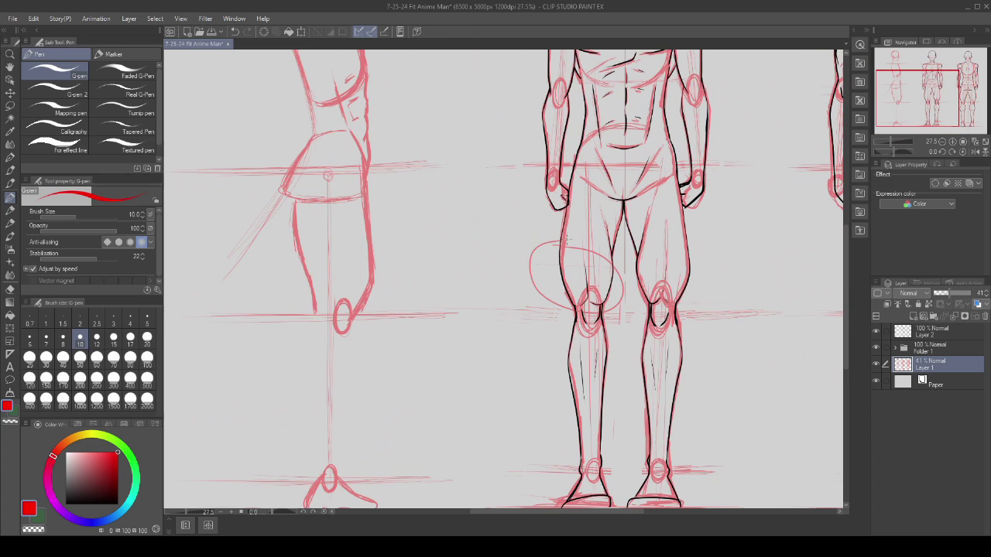
scroll(568, 241, down, 3)
key(ctrl+z)
scroll(719, 234, up, 2)
scroll(719, 234, up, 2)
mouse_move(628, 245)
mouse_down()
mouse_move(658, 257)
mouse_move(598, 256)
mouse_move(622, 239)
mouse_up()
key(ctrl+z)
scroll(620, 247, down, 1)
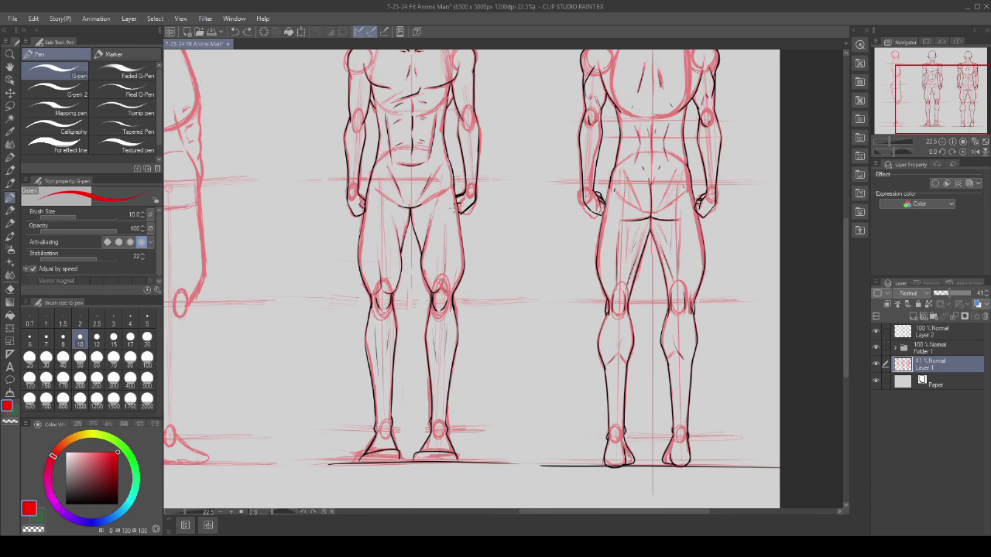
scroll(366, 252, down, 1)
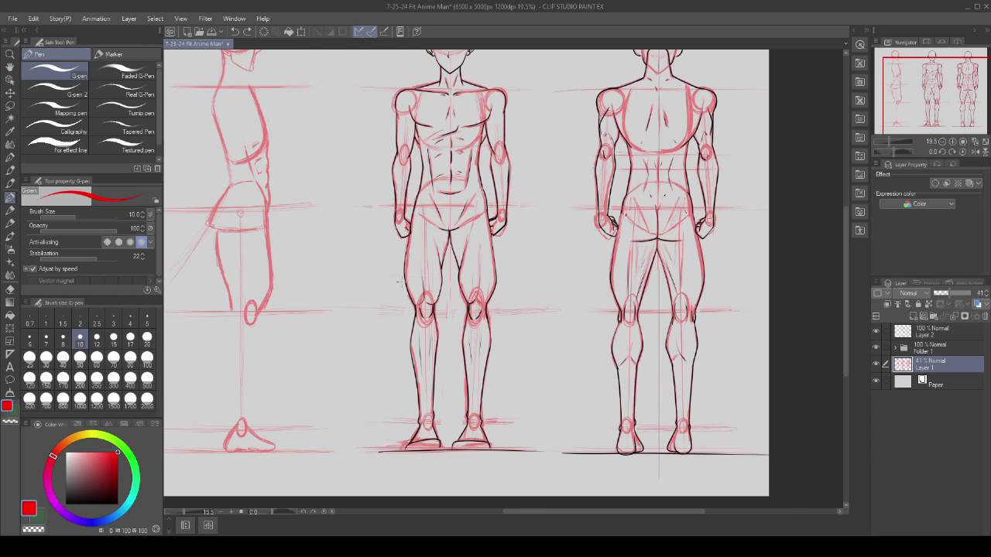
scroll(387, 248, up, 1)
mouse_move(424, 337)
mouse_down()
mouse_move(388, 256)
mouse_move(407, 265)
mouse_move(404, 237)
mouse_move(411, 316)
mouse_up()
key(ctrl+z)
drag(397, 271, 408, 233)
key(ctrl+z)
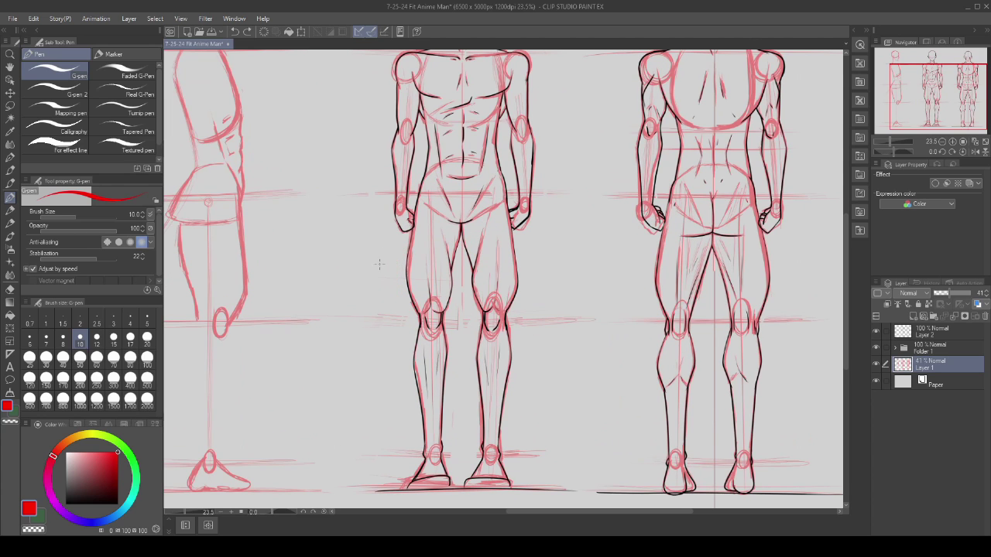
scroll(336, 248, down, 4)
scroll(574, 260, up, 5)
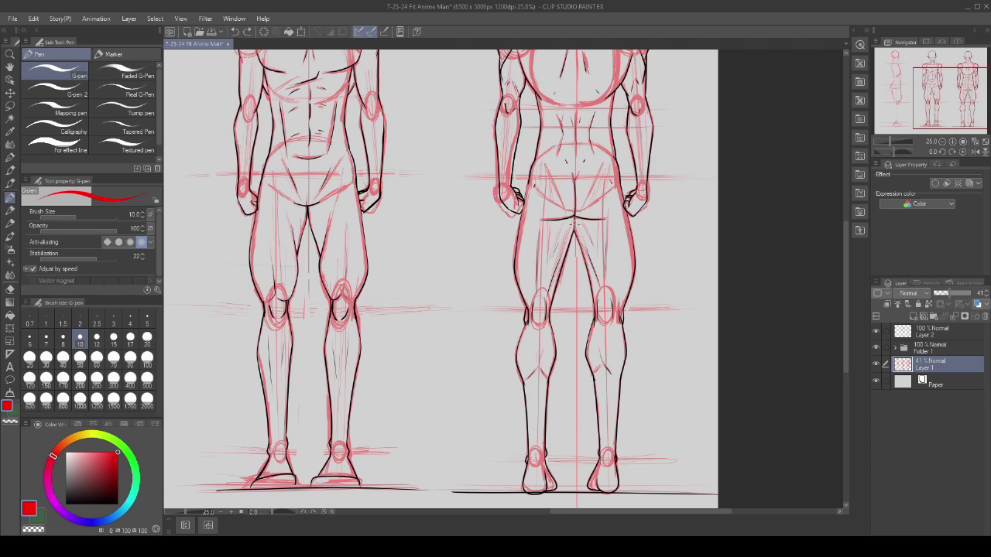
mouse_move(571, 240)
mouse_down()
mouse_move(561, 216)
mouse_move(571, 233)
mouse_up()
key(ctrl+z)
mouse_move(512, 250)
mouse_down()
mouse_move(490, 292)
mouse_move(501, 251)
mouse_up()
key(ctrl+z)
scroll(633, 245, down, 5)
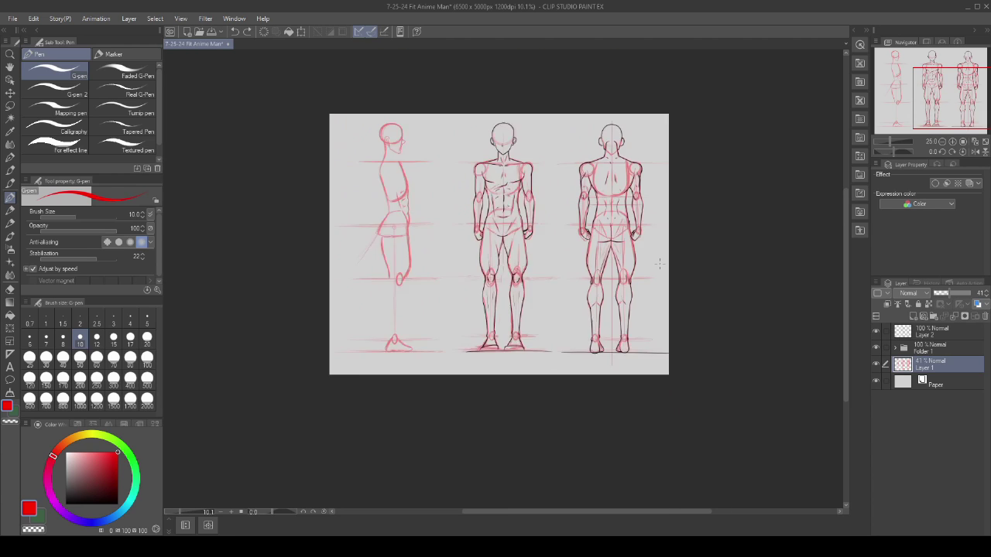
- Lightly sketch a muscle division line down the inside of the side-view thigh from just below the pelvis
scroll(438, 226, up, 5)
scroll(490, 205, up, 2)
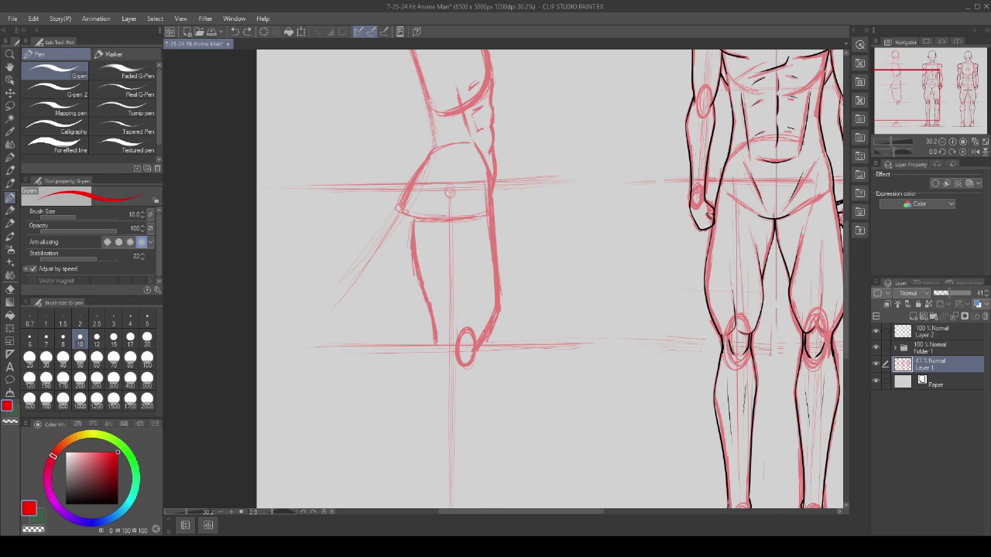
scroll(506, 266, down, 3)
scroll(505, 266, up, 3)
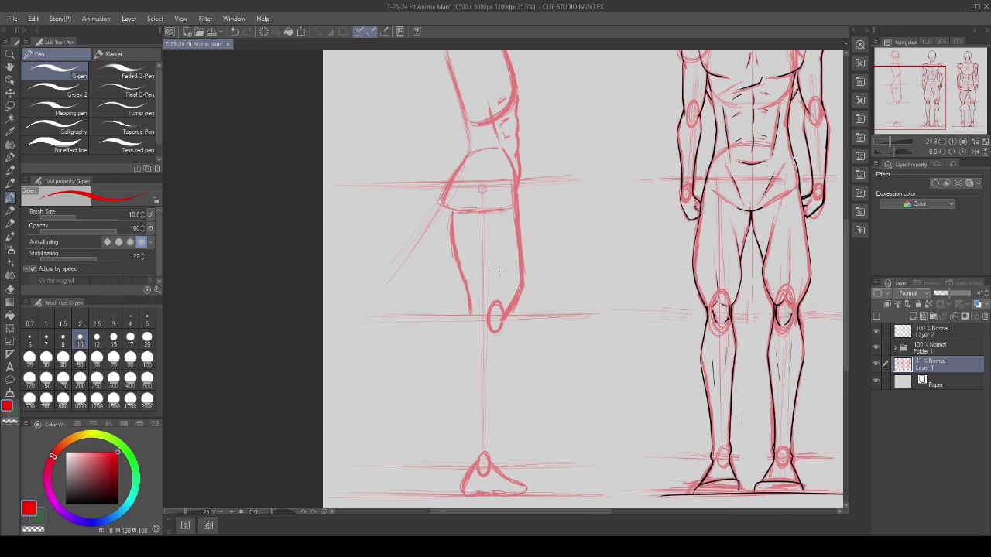
mouse_move(506, 267)
mouse_down()
mouse_move(481, 271)
mouse_move(517, 270)
mouse_up()
key(ctrl+z)
drag(483, 293, 481, 287)
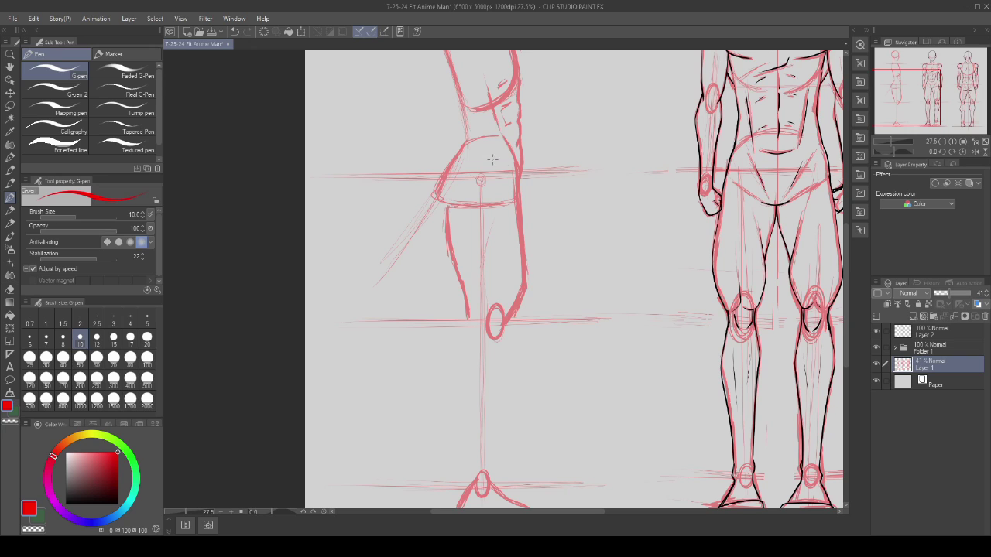
scroll(457, 205, up, 1)
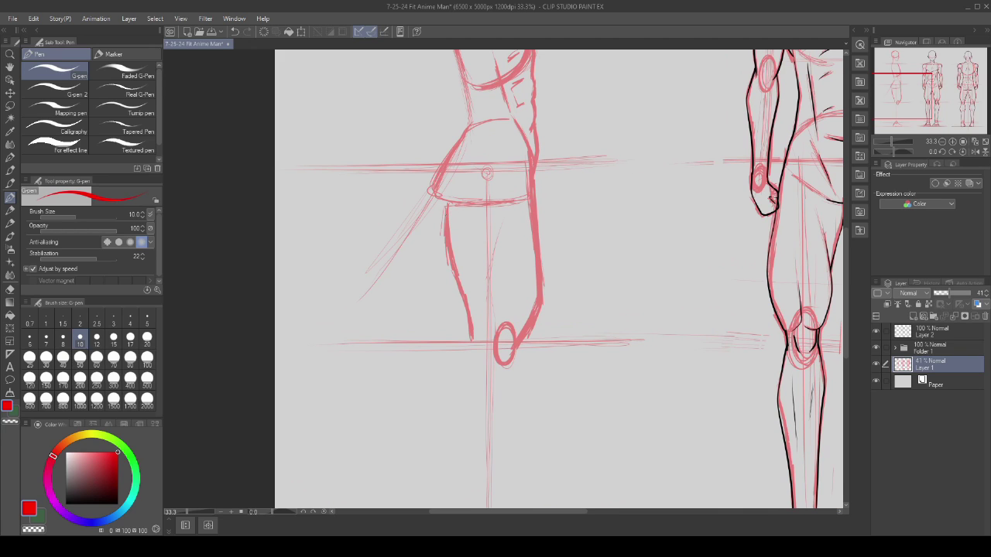
drag(486, 235, 475, 287)
mouse_move(490, 233)
mouse_down()
mouse_move(482, 330)
mouse_move(466, 199)
mouse_move(444, 244)
mouse_move(479, 341)
mouse_up()
mouse_move(442, 235)
mouse_down()
mouse_move(481, 286)
mouse_move(482, 207)
mouse_up()
key(ctrl+z)
key(ctrl+z)
key(ctrl+z)
scroll(413, 211, down, 1)
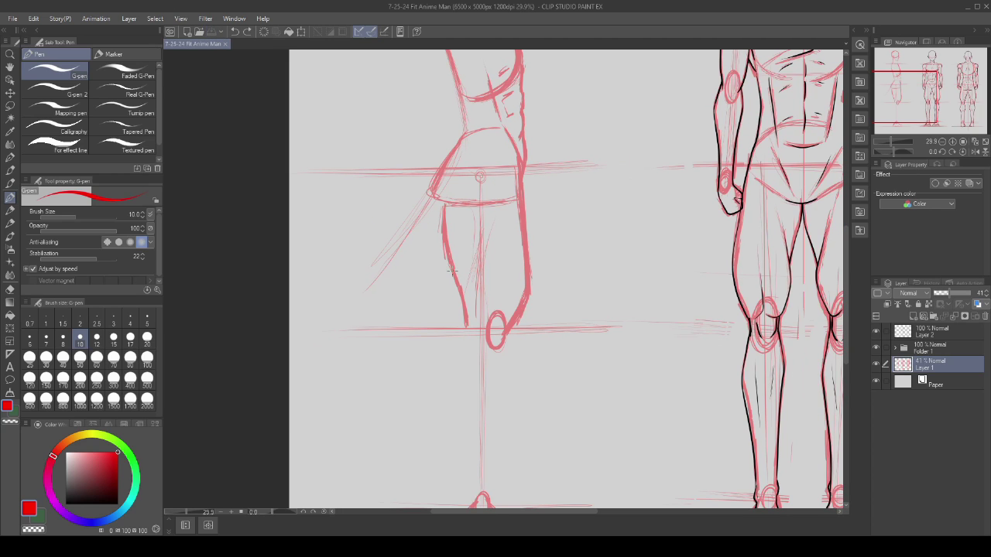
scroll(460, 249, up, 1)
scroll(460, 250, down, 1)
drag(542, 219, 545, 339)
drag(507, 310, 498, 251)
key(ctrl+z)
key(ctrl+z)
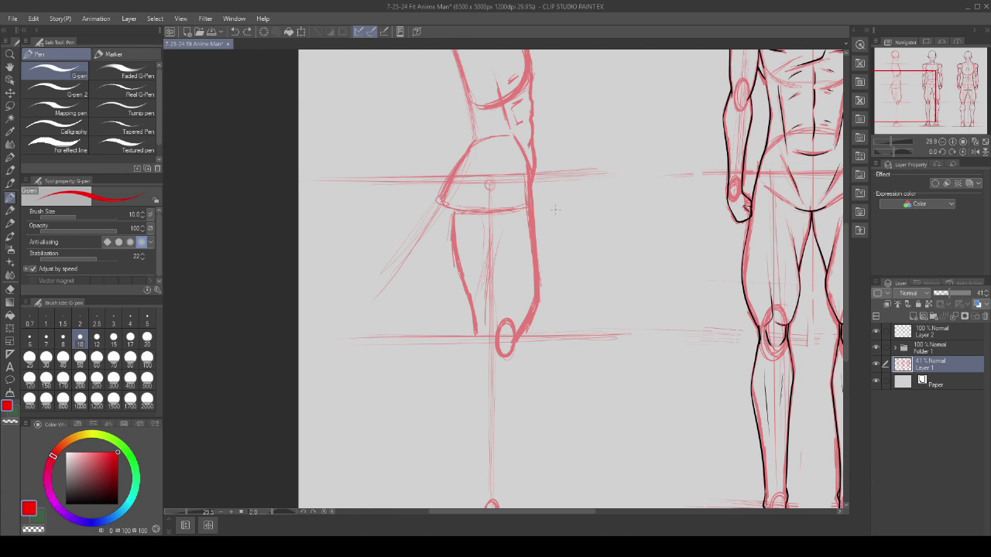
drag(597, 208, 589, 302)
mouse_move(539, 222)
mouse_down()
mouse_move(541, 264)
mouse_move(537, 215)
mouse_move(544, 276)
mouse_up()
drag(597, 228, 494, 247)
key(ctrl+z)
key(ctrl+z)
key(ctrl+z)
mouse_move(496, 305)
mouse_down()
mouse_move(530, 302)
mouse_move(536, 313)
mouse_up()
key(ctrl+z)
key(ctrl+z)
mouse_move(449, 217)
mouse_down()
mouse_move(438, 257)
mouse_move(488, 246)
mouse_move(440, 225)
mouse_up()
key(ctrl+z)
scroll(492, 256, down, 5)
scroll(480, 267, up, 4)
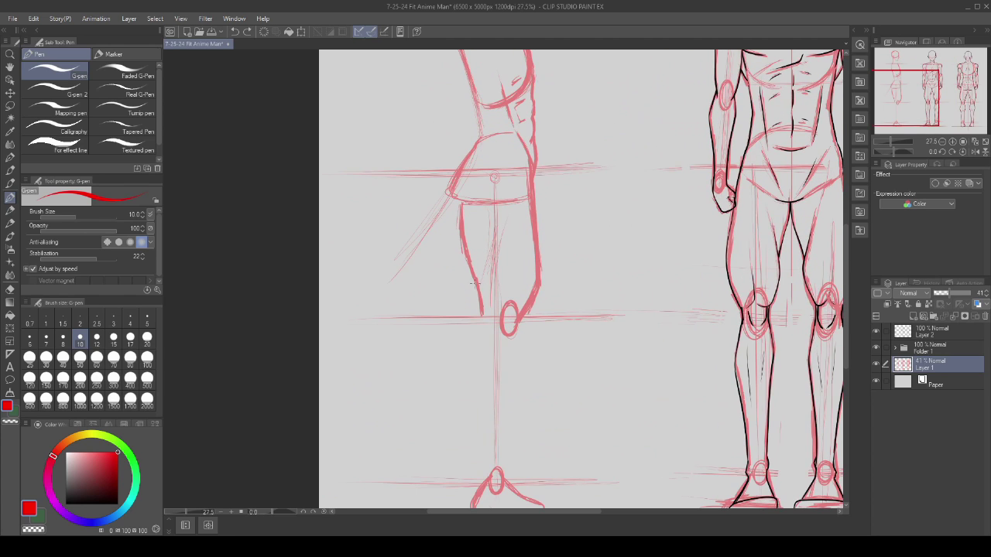
- Extend the thigh's back contour past the knee guideline and strengthen the inner muscle line down to the knee oval
drag(479, 289, 486, 325)
click(471, 271)
drag(503, 220, 489, 251)
drag(503, 215, 502, 303)
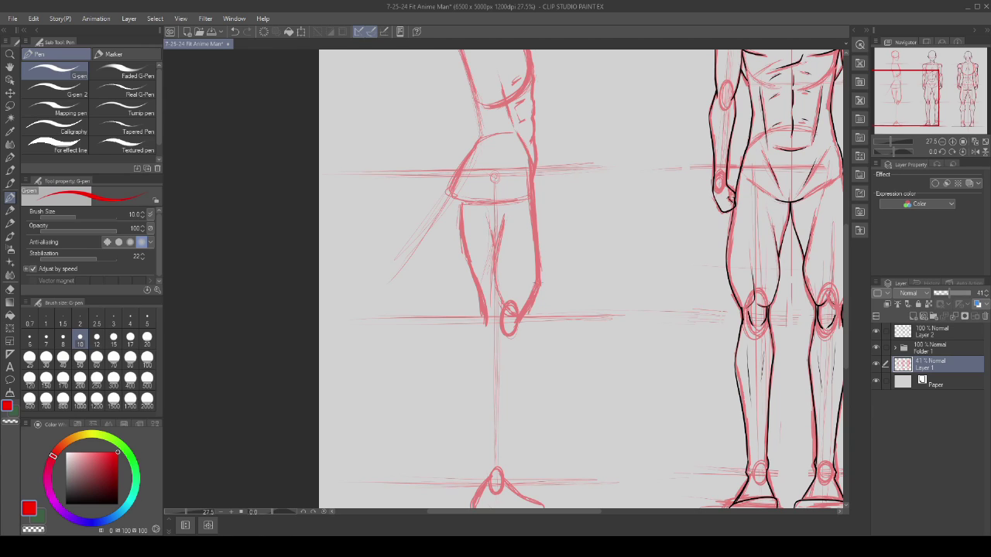
drag(459, 203, 469, 264)
- Sketch the kneecap's front contour around the knee oval, curving in slightly below the knee guideline
scroll(472, 207, down, 5)
scroll(504, 291, up, 5)
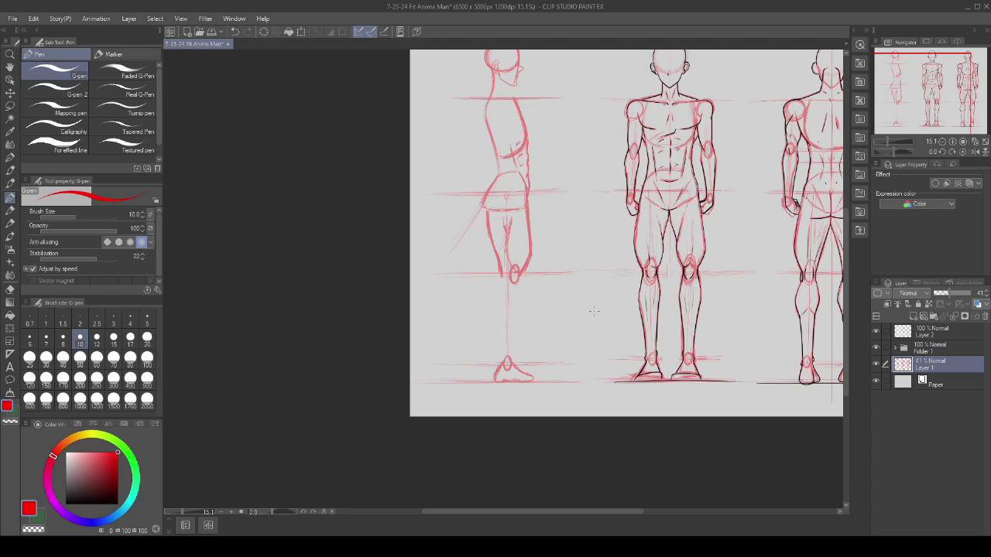
scroll(473, 221, down, 3)
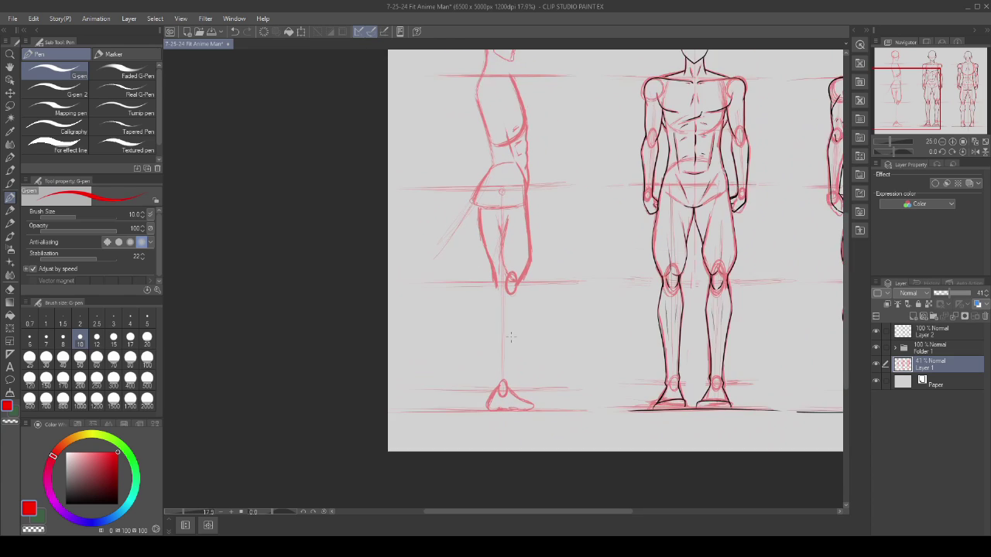
scroll(511, 286, up, 3)
drag(522, 280, 518, 303)
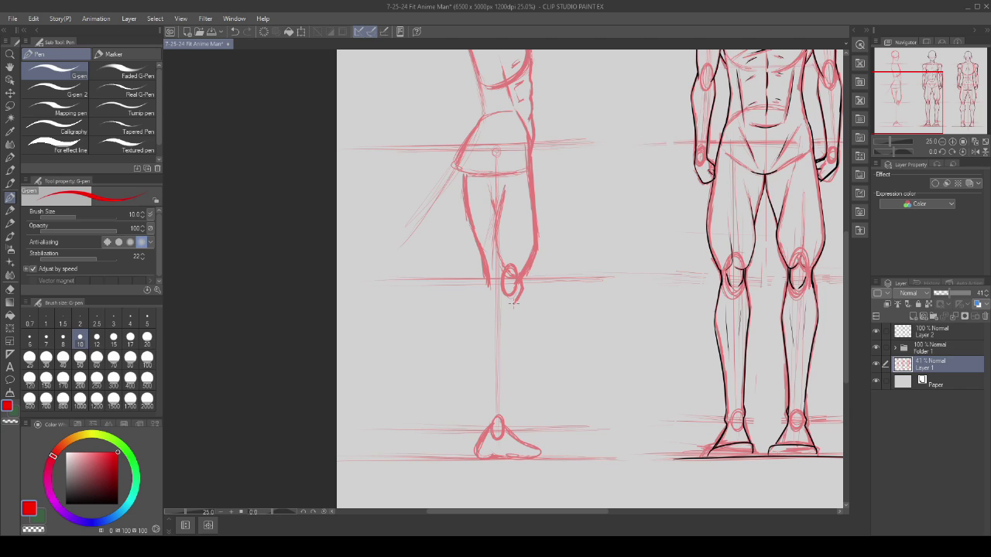
scroll(522, 288, down, 5)
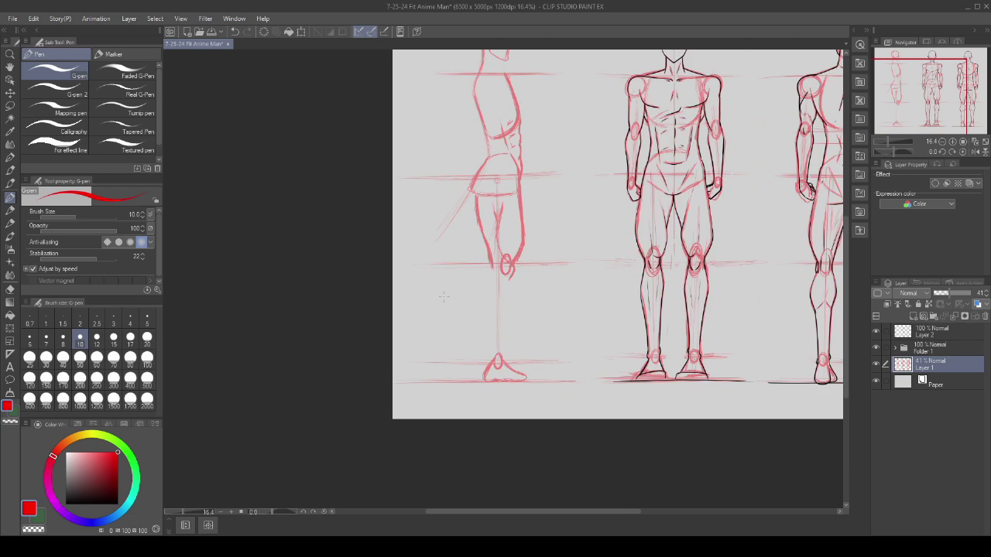
scroll(499, 237, up, 5)
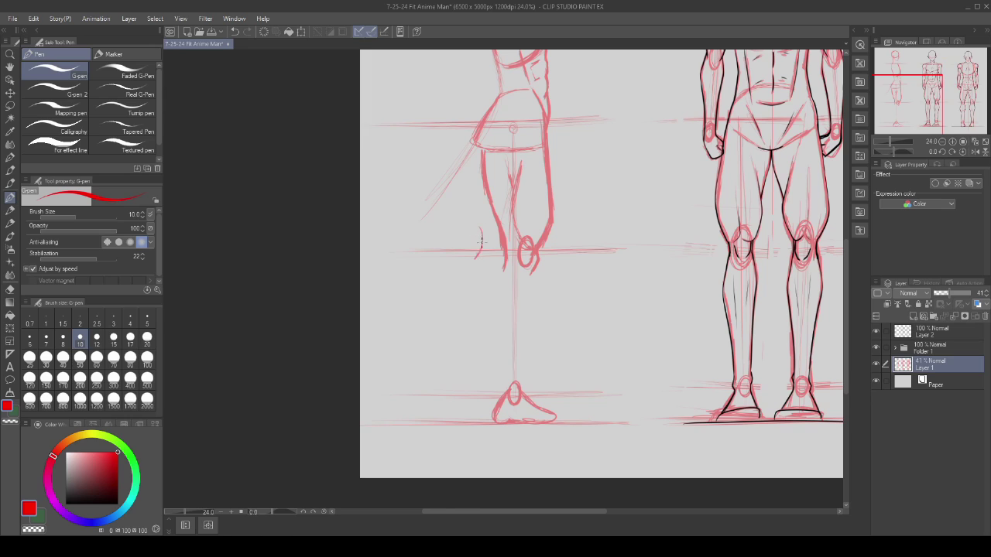
- Sketch the calf's back contour from behind the knee, bulging backward at the upper calf and tapering down to the heel
mouse_move(504, 245)
mouse_down()
mouse_move(488, 291)
mouse_move(493, 282)
mouse_move(497, 333)
mouse_up()
mouse_move(490, 298)
mouse_down()
mouse_move(504, 377)
mouse_move(500, 333)
mouse_up()
mouse_move(526, 393)
mouse_down()
mouse_move(521, 335)
mouse_move(503, 346)
mouse_up()
mouse_move(504, 381)
mouse_down()
mouse_move(528, 392)
mouse_move(503, 374)
mouse_move(492, 307)
mouse_up()
key(ctrl+z)
- Sketch the shin's front contour from below the kneecap down to the ankle oval
drag(532, 272, 528, 311)
drag(533, 271, 525, 331)
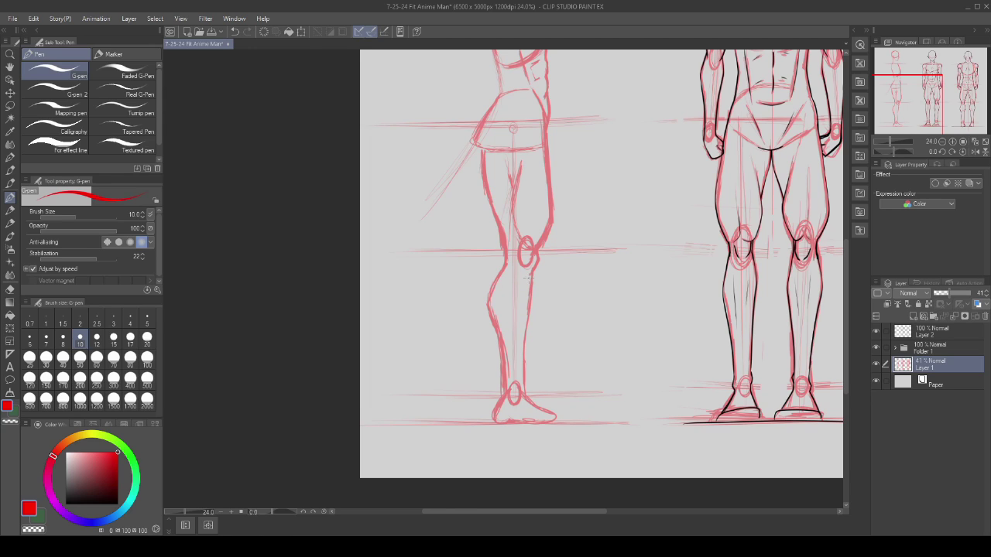
scroll(523, 358, down, 3)
scroll(526, 255, up, 3)
mouse_move(524, 255)
mouse_down()
mouse_move(516, 301)
mouse_move(516, 270)
mouse_up()
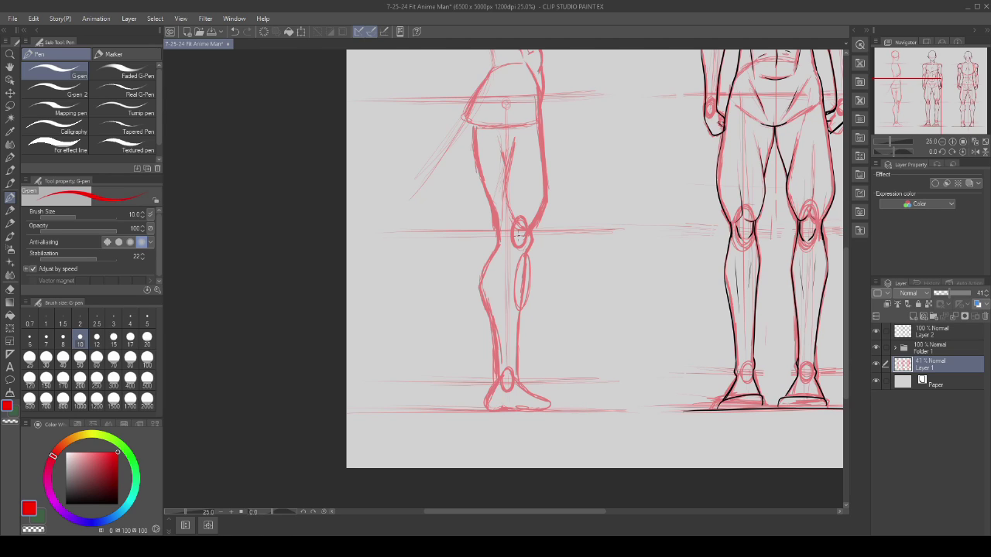
key(ctrl+z)
scroll(508, 288, up, 1)
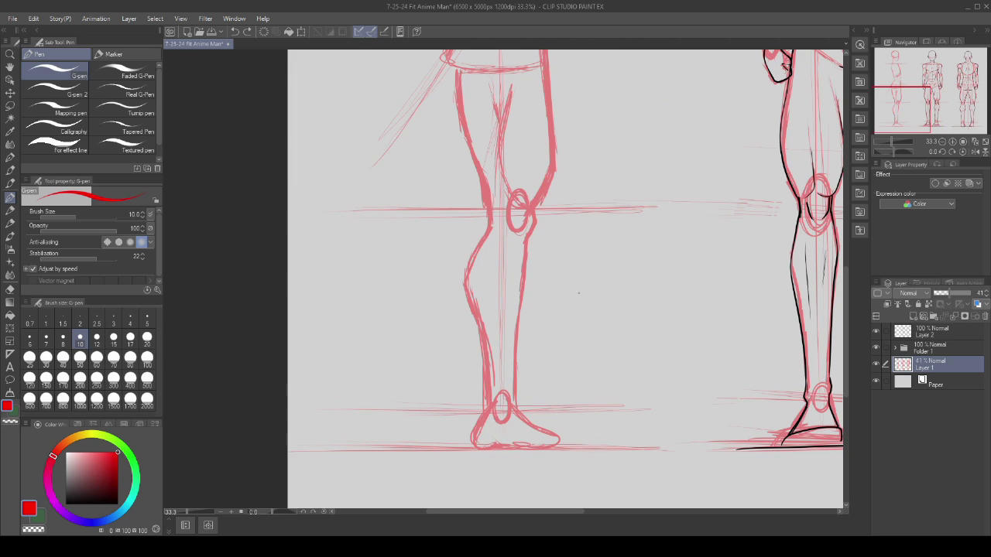
drag(590, 241, 585, 384)
key(ctrl+z)
mouse_move(606, 242)
mouse_down()
mouse_move(599, 353)
mouse_move(605, 256)
mouse_move(599, 297)
mouse_move(596, 335)
mouse_up()
key(ctrl+z)
drag(602, 280, 600, 360)
key(ctrl+z)
key(ctrl+z)
key(ctrl+z)
- Reinforce the lower calf's back contour from beneath the calf bulge down to the ankle
scroll(551, 283, down, 5)
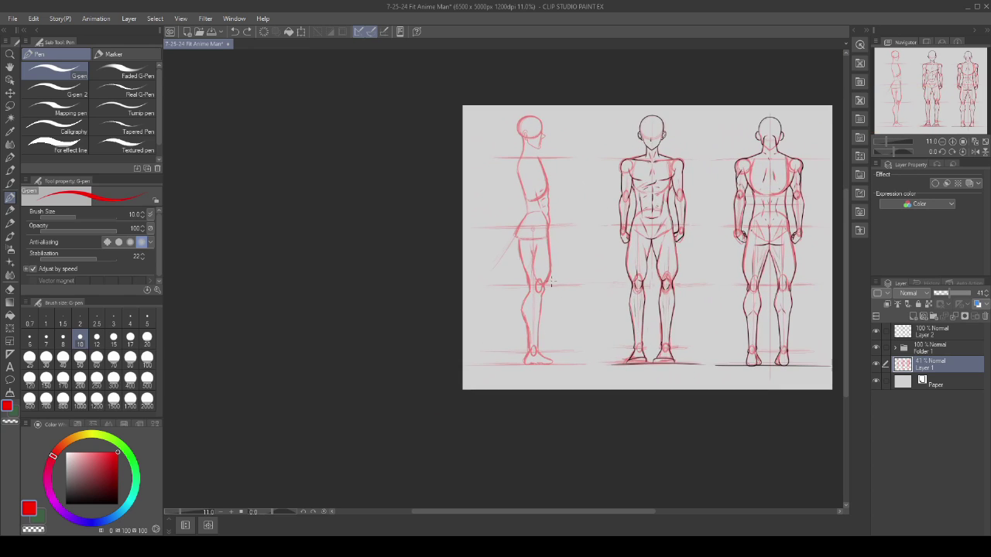
scroll(551, 283, up, 4)
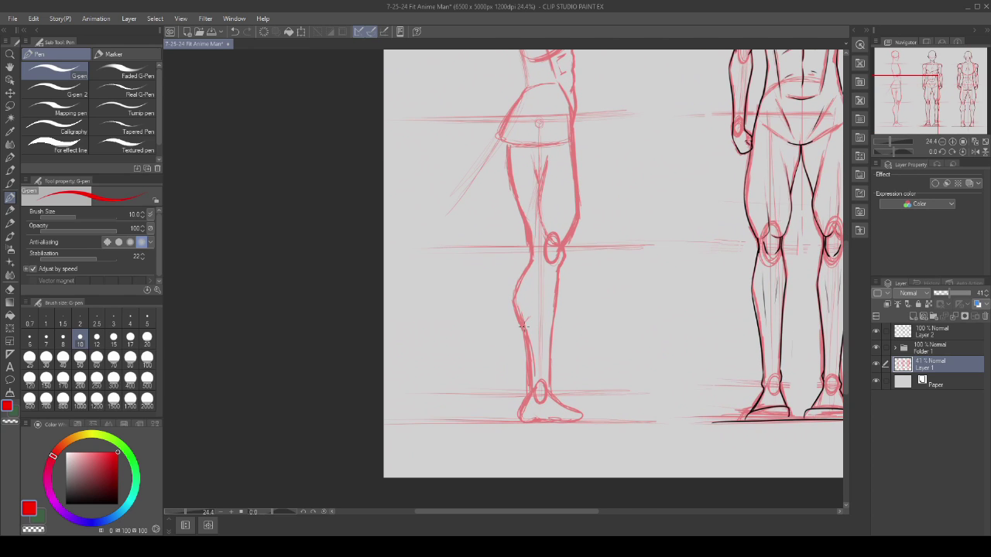
drag(523, 335, 527, 395)
scroll(516, 356, down, 5)
scroll(532, 256, up, 4)
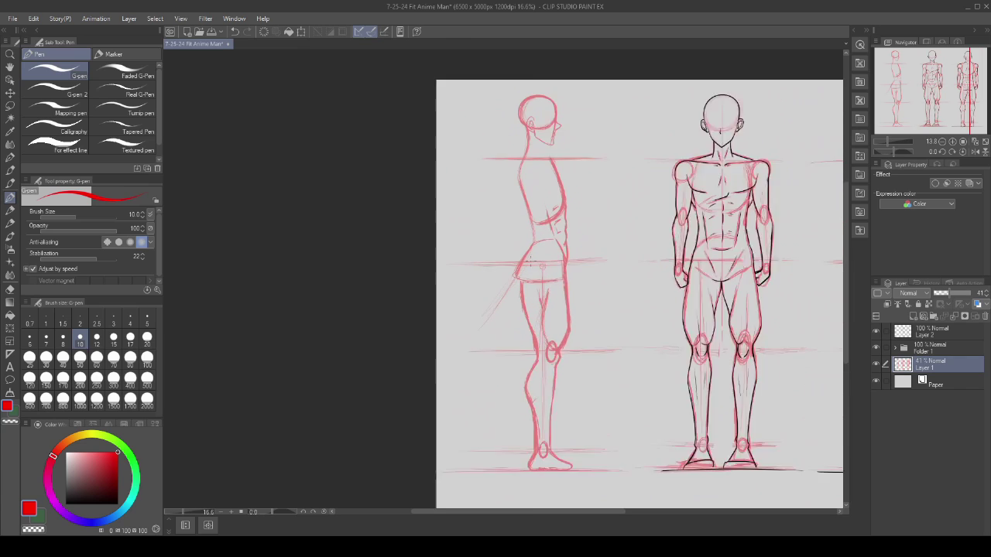
- Round out the buttock contour along the back of the pelvis and strengthen its lower fold above the thigh
scroll(543, 267, up, 2)
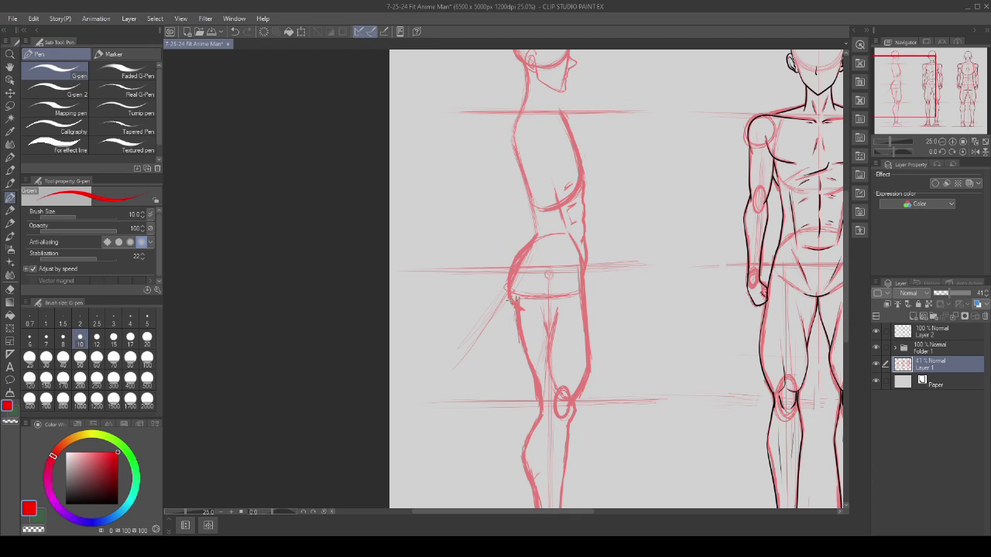
drag(529, 254, 514, 277)
scroll(518, 237, down, 5)
scroll(518, 237, up, 2)
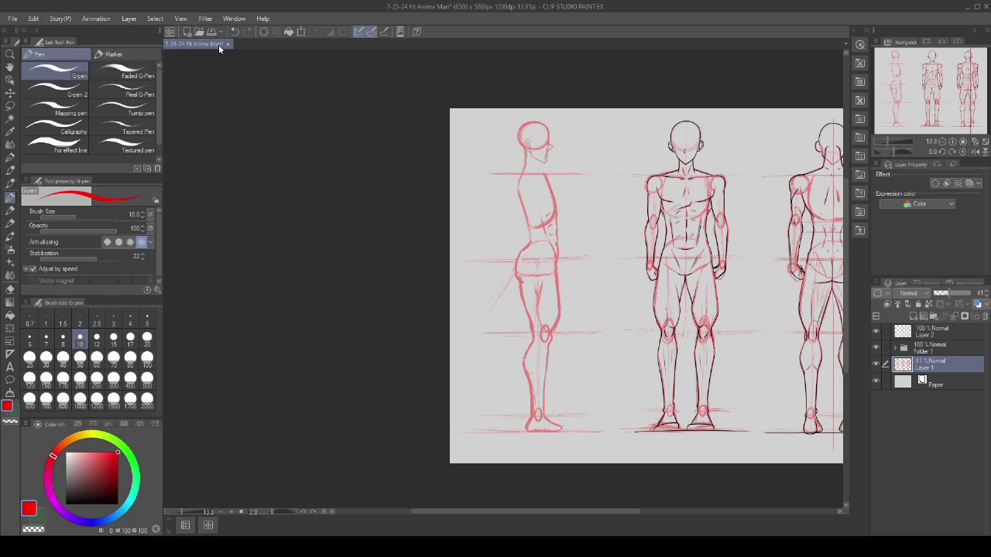
scroll(568, 269, up, 4)
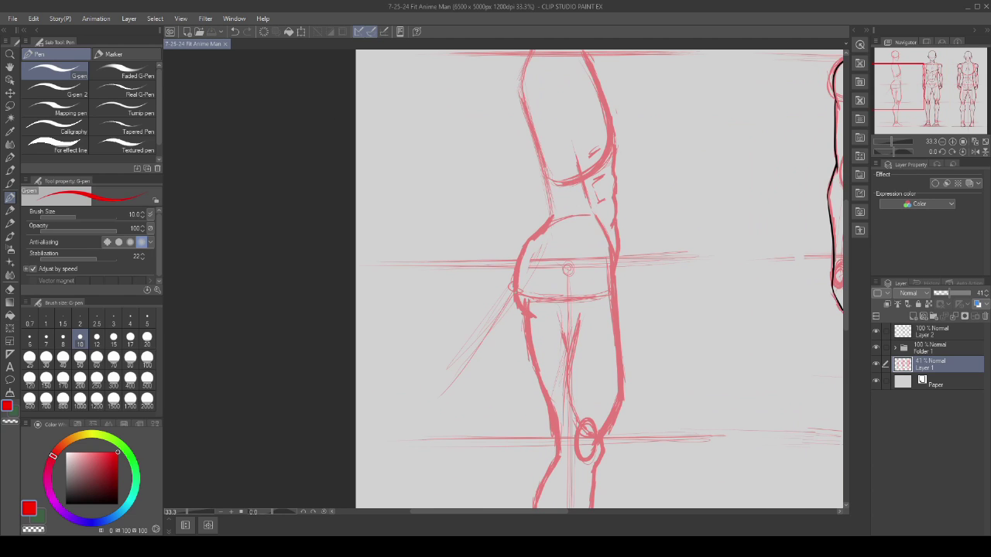
drag(518, 301, 530, 315)
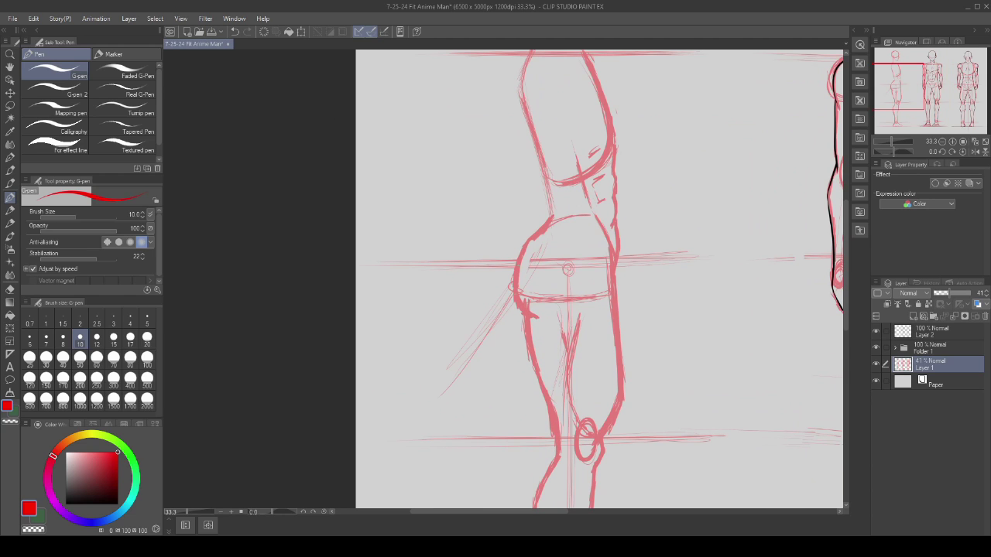
mouse_move(495, 219)
mouse_down()
mouse_move(478, 250)
mouse_move(476, 289)
mouse_up()
key(ctrl+z)
key(ctrl+z)
mouse_move(495, 220)
mouse_down()
mouse_move(468, 257)
mouse_move(487, 286)
mouse_up()
key(ctrl+z)
key(ctrl+z)
mouse_move(485, 218)
mouse_down()
mouse_move(453, 260)
mouse_move(453, 293)
mouse_move(490, 298)
mouse_up()
key(ctrl+z)
key(ctrl+z)
- Draw a shoulder circle over the upper back of the side-view torso, just below the shoulder guideline, and save the file
scroll(486, 278, down, 2)
scroll(507, 280, up, 1)
scroll(526, 268, down, 6)
scroll(539, 242, up, 1)
scroll(537, 235, down, 1)
scroll(538, 219, up, 1)
scroll(546, 195, up, 4)
scroll(520, 200, up, 2)
mouse_move(501, 208)
mouse_down()
mouse_move(492, 231)
mouse_move(519, 244)
mouse_move(532, 214)
mouse_move(504, 198)
mouse_up()
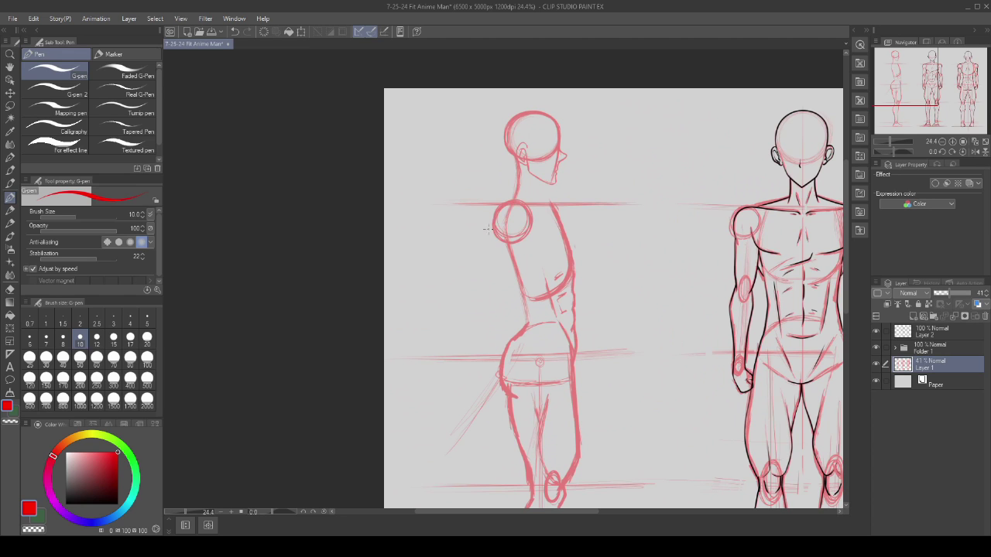
scroll(506, 200, down, 5)
scroll(514, 199, up, 1)
scroll(514, 202, up, 4)
key(ctrl+z)
mouse_move(500, 212)
mouse_down()
mouse_move(499, 232)
mouse_move(478, 235)
mouse_move(483, 220)
mouse_move(514, 220)
mouse_up()
key(ctrl+z)
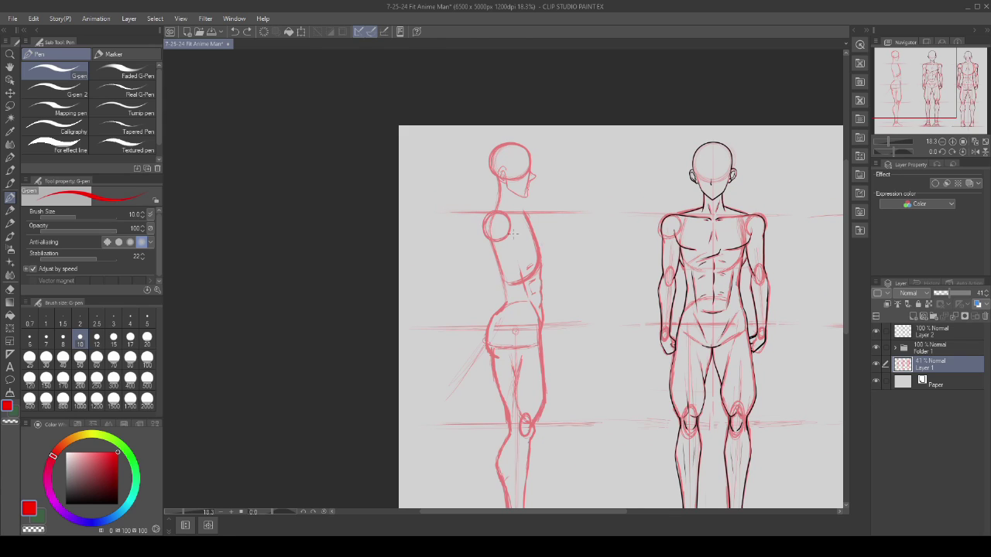
click(211, 31)
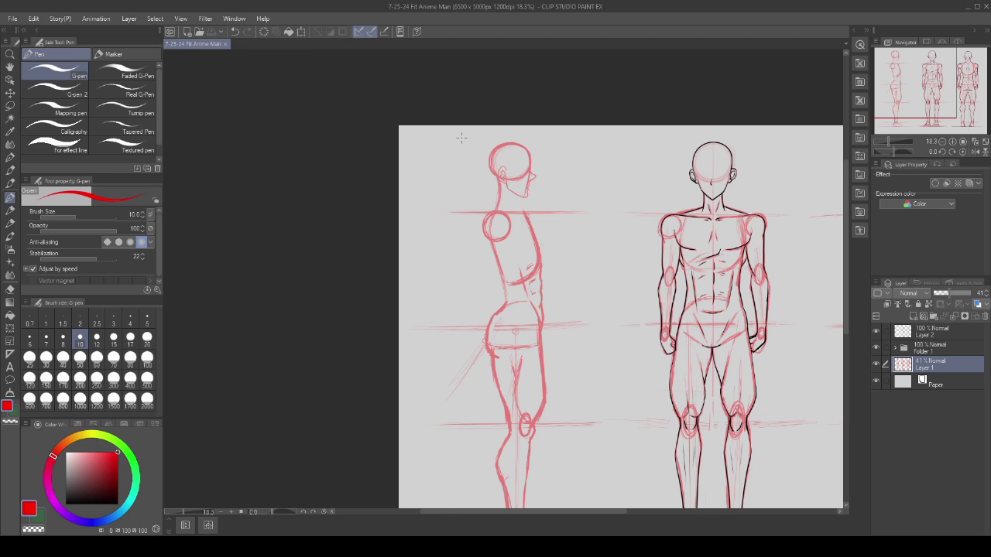
- Sketch the line across the top of the shoulder and the front of the neck from the jaw to the upper chest
scroll(504, 224, up, 1)
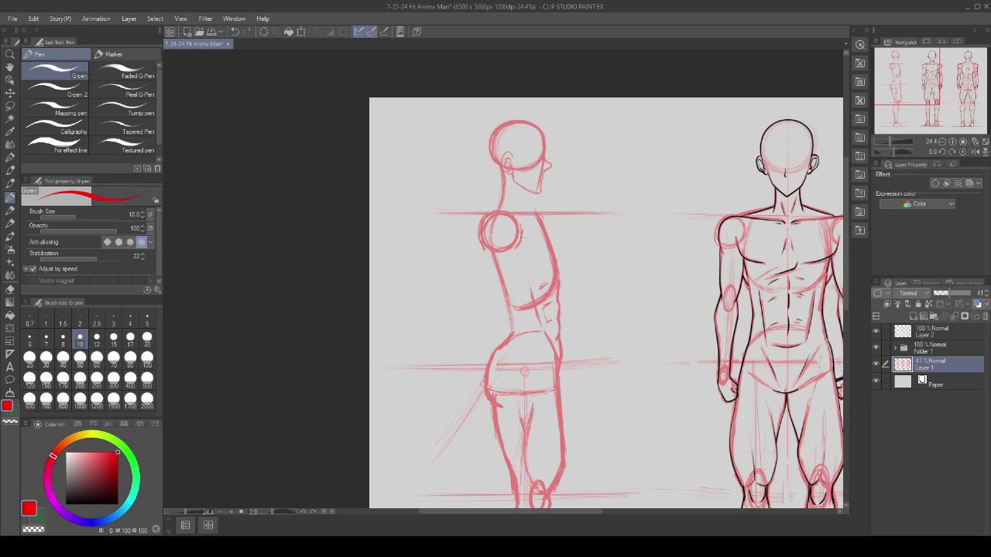
scroll(521, 230, up, 3)
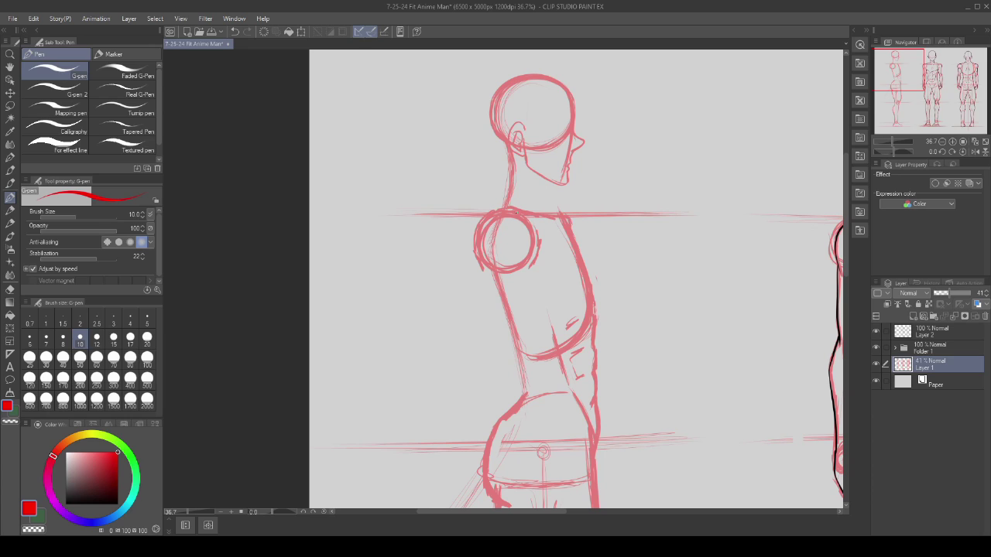
drag(490, 210, 518, 205)
drag(553, 184, 557, 207)
scroll(575, 222, up, 2)
drag(585, 181, 629, 302)
key(ctrl+z)
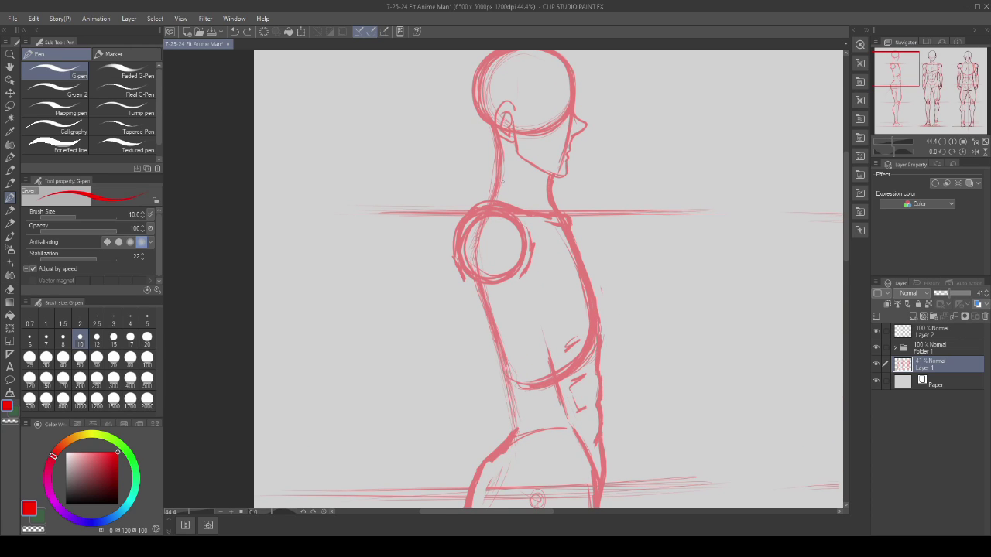
- Thicken the front contour of the side-view neck and add a diagonal muscle line running down from behind the jaw
scroll(489, 201, down, 5)
scroll(463, 271, up, 5)
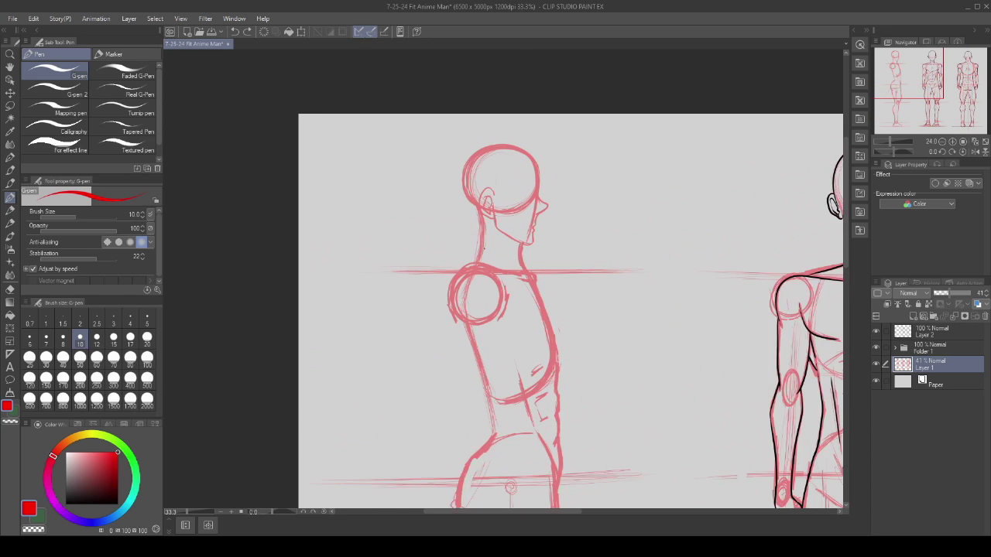
drag(466, 267, 478, 249)
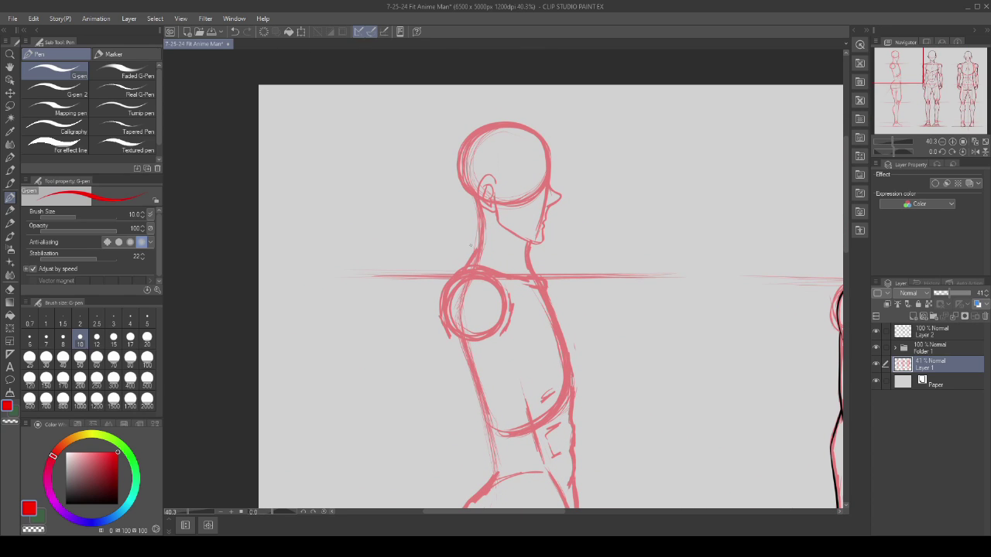
key(ctrl+z)
drag(531, 265, 528, 241)
drag(516, 264, 504, 233)
scroll(526, 252, up, 1)
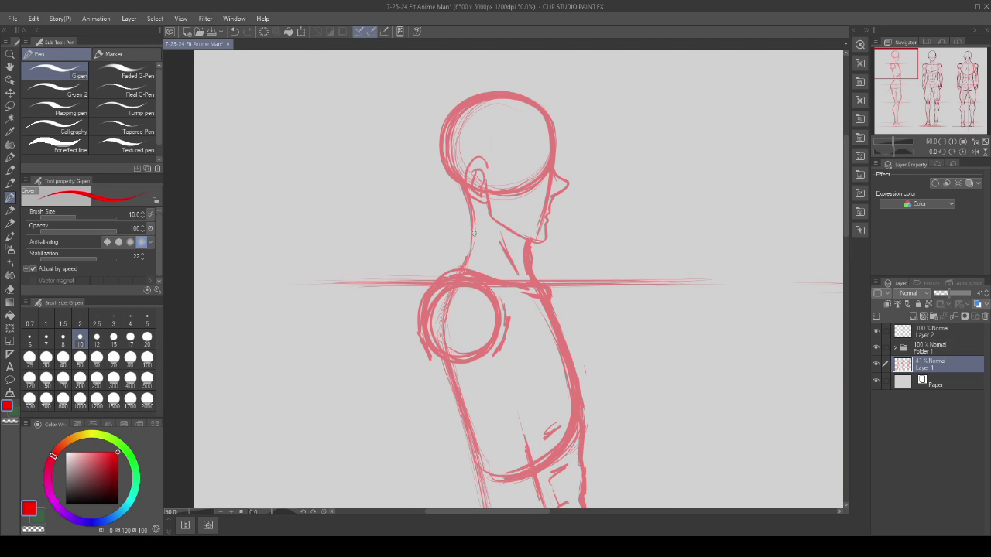
- Sketch the back of the neck sloping down into the top of the shoulder circle
drag(469, 249, 451, 271)
mouse_move(420, 300)
mouse_down()
mouse_move(460, 224)
mouse_move(453, 265)
mouse_up()
key(ctrl+z)
mouse_move(455, 304)
mouse_down()
mouse_move(456, 352)
mouse_move(448, 271)
mouse_up()
key(ctrl+z)
mouse_move(474, 232)
mouse_down()
mouse_move(460, 188)
mouse_move(465, 245)
mouse_up()
- Build up the back of the skull and carry its contour into the nape of the neck
scroll(452, 169, up, 2)
mouse_move(450, 178)
mouse_down()
mouse_move(436, 119)
mouse_move(493, 78)
mouse_up()
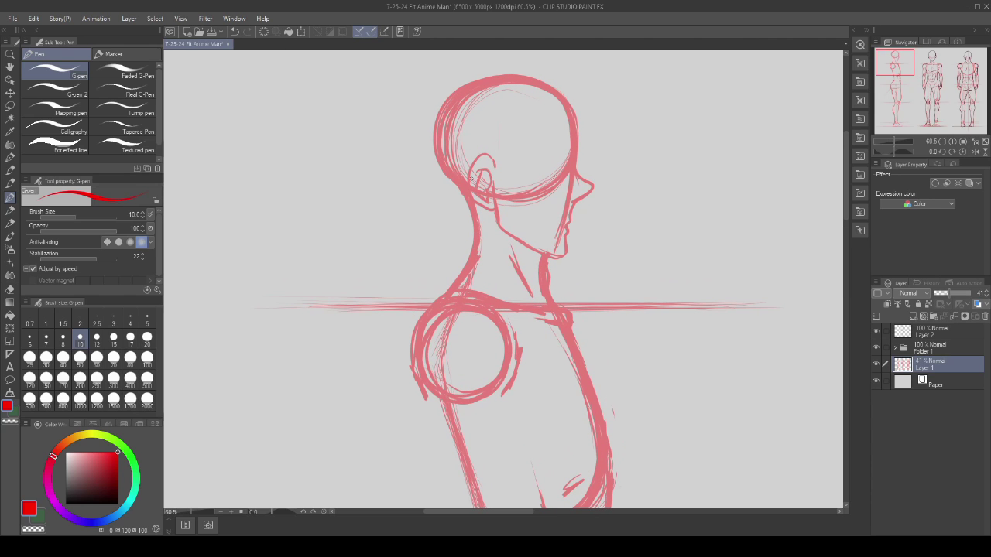
drag(467, 193, 463, 233)
scroll(371, 305, down, 5)
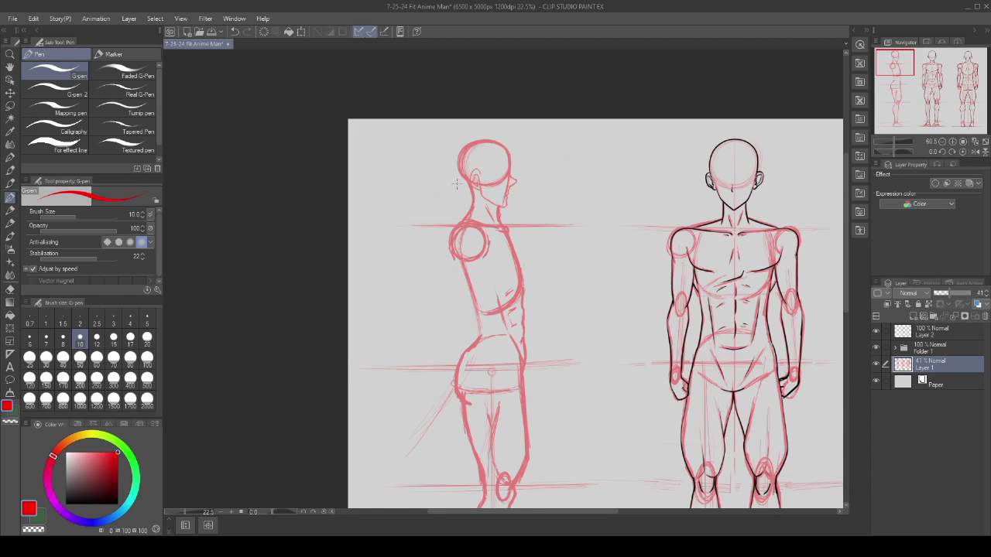
- Draw the arm's construction line from the shoulder circle back and down, with ovals for the elbow and wrist
scroll(370, 305, up, 2)
scroll(370, 305, down, 1)
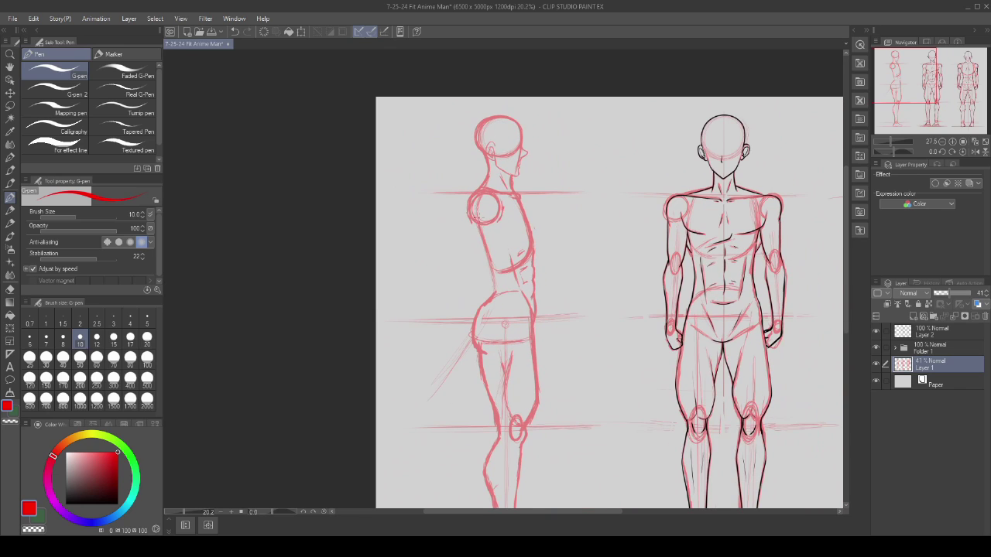
mouse_move(484, 205)
mouse_down()
mouse_move(462, 274)
mouse_move(458, 257)
mouse_move(456, 275)
mouse_move(465, 266)
mouse_move(438, 324)
mouse_up()
drag(467, 258, 472, 255)
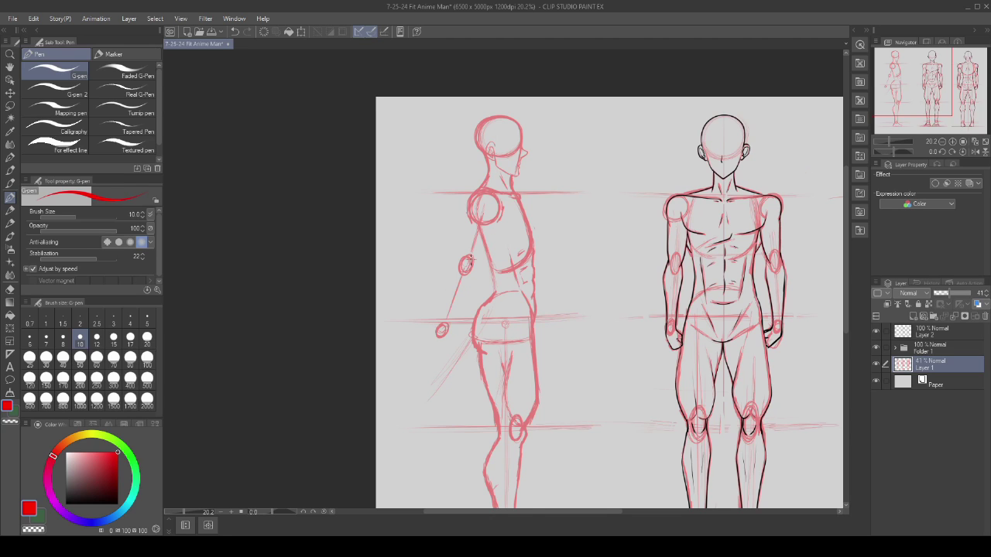
scroll(469, 259, up, 1)
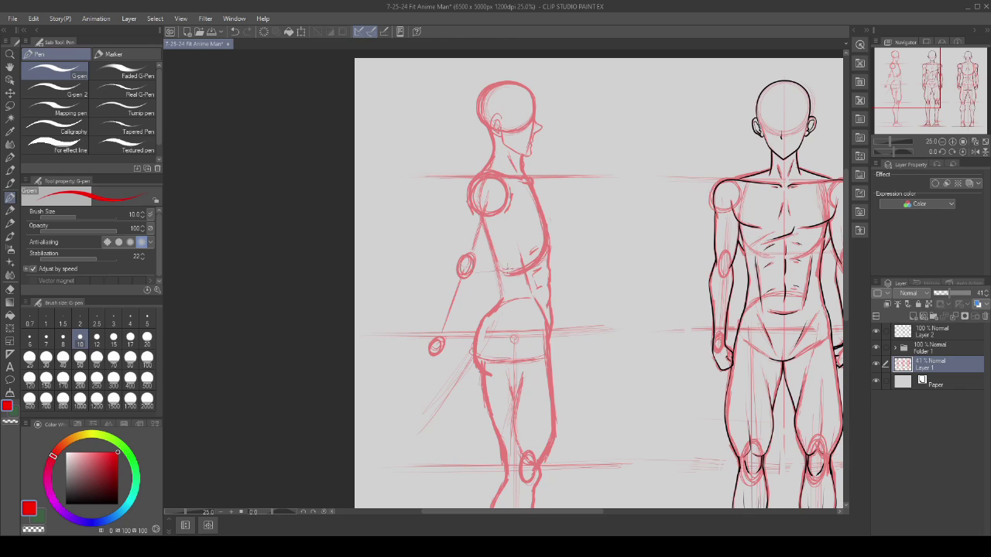
scroll(460, 245, down, 2)
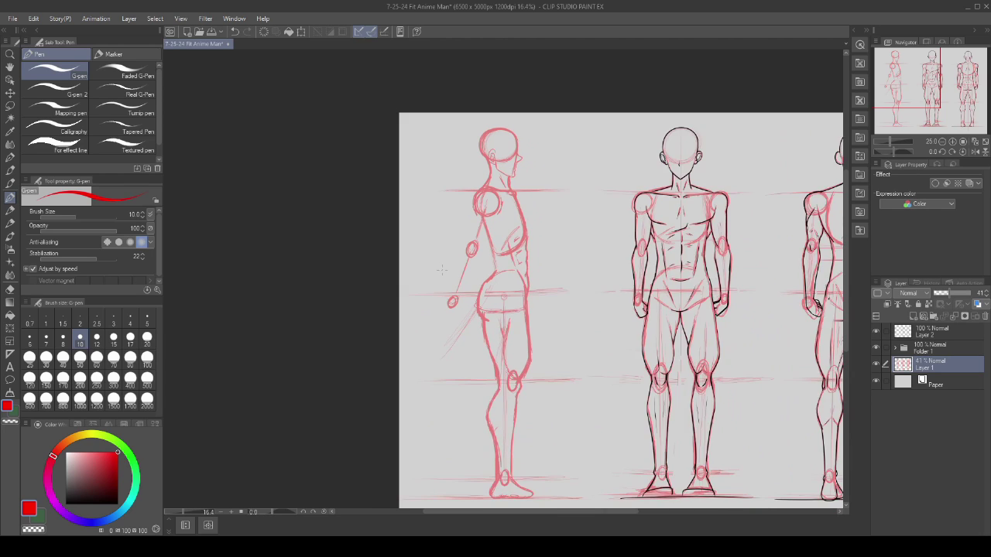
scroll(459, 295, up, 2)
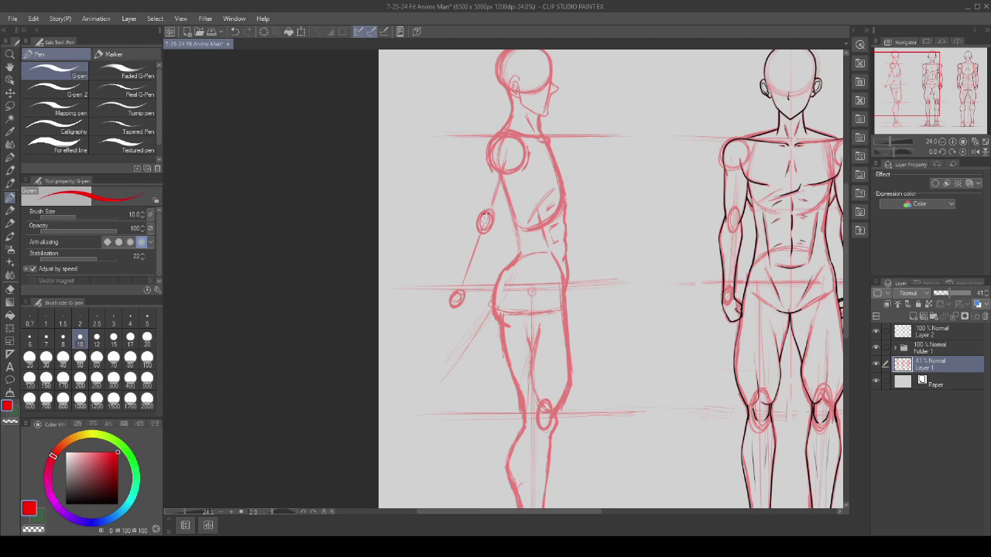
drag(462, 293, 459, 309)
mouse_move(516, 300)
mouse_down()
mouse_move(505, 323)
mouse_move(528, 294)
mouse_up()
scroll(545, 275, down, 2)
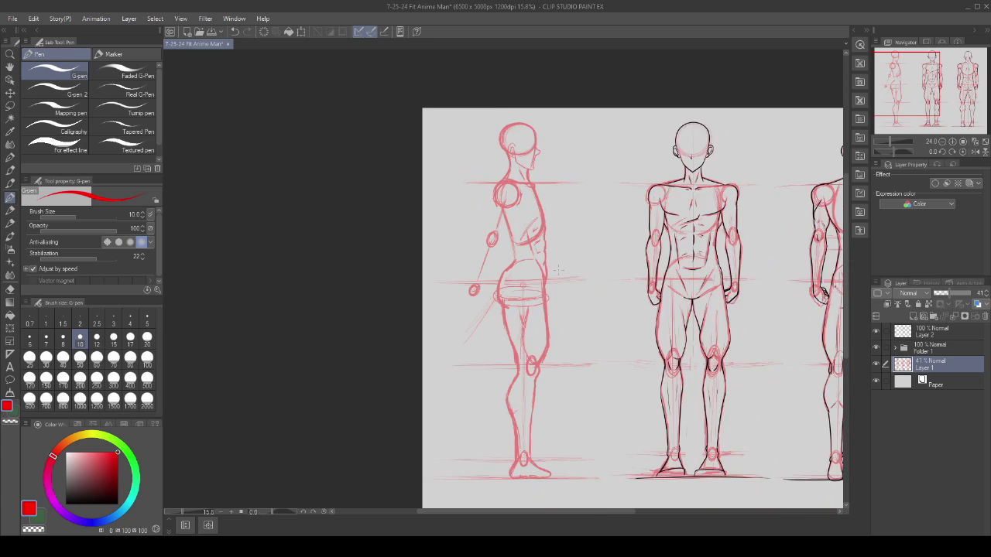
scroll(558, 270, up, 1)
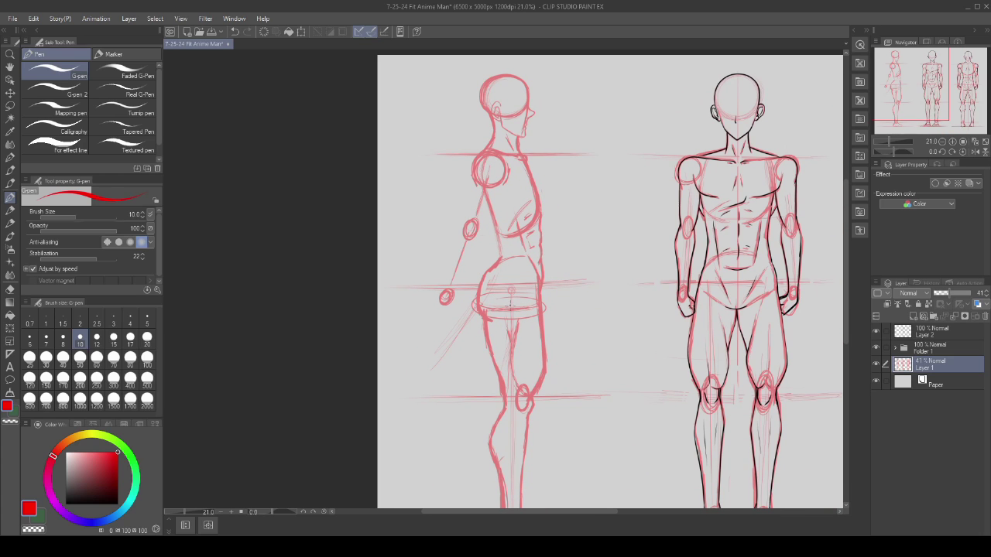
drag(700, 289, 690, 291)
key(ctrl+z)
key(ctrl+z)
- Strengthen the wrist circle and the arm's centre line between the shoulder circle and elbow oval
drag(445, 300, 443, 299)
drag(481, 173, 476, 219)
scroll(475, 219, up, 2)
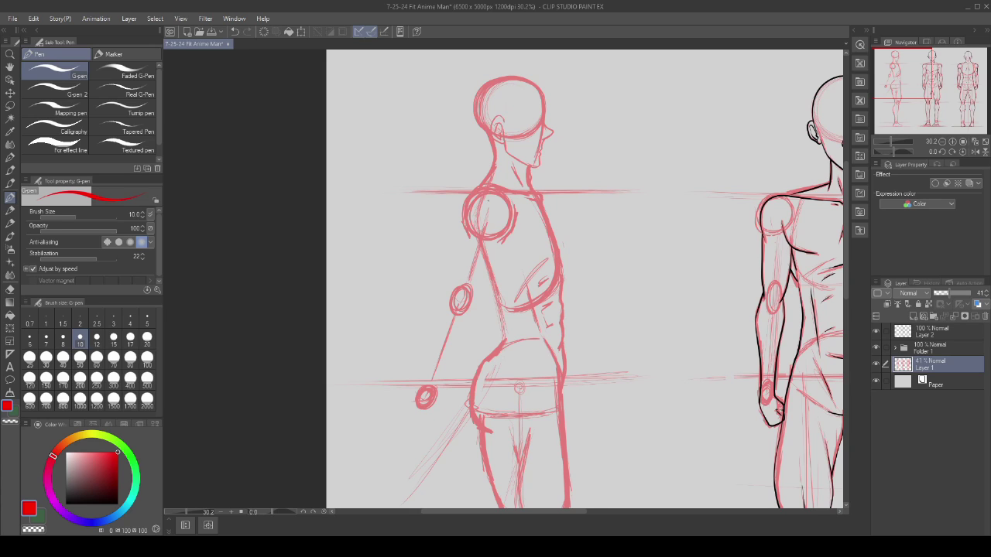
mouse_move(475, 213)
mouse_down()
mouse_move(472, 231)
mouse_move(486, 234)
mouse_up()
drag(503, 202, 485, 236)
mouse_move(494, 199)
mouse_down()
mouse_move(473, 223)
mouse_move(516, 228)
mouse_move(496, 232)
mouse_up()
mouse_move(509, 213)
mouse_down()
mouse_move(503, 226)
mouse_move(458, 217)
mouse_move(459, 230)
mouse_up()
key(ctrl+z)
key(ctrl+z)
key(ctrl+z)
key(ctrl+z)
key(ctrl+z)
key(ctrl+z)
key(ctrl+z)
key(ctrl+z)
key(ctrl+z)
key(ctrl+z)
- Sketch the front and back contours of the upper arm from the shoulder circle down to the elbow oval
drag(509, 230, 478, 291)
drag(414, 245, 441, 256)
key(ctrl+z)
mouse_move(423, 223)
mouse_down()
mouse_move(423, 254)
mouse_move(399, 288)
mouse_up()
key(ctrl+z)
mouse_move(463, 220)
mouse_down()
mouse_move(462, 263)
mouse_move(458, 250)
mouse_up()
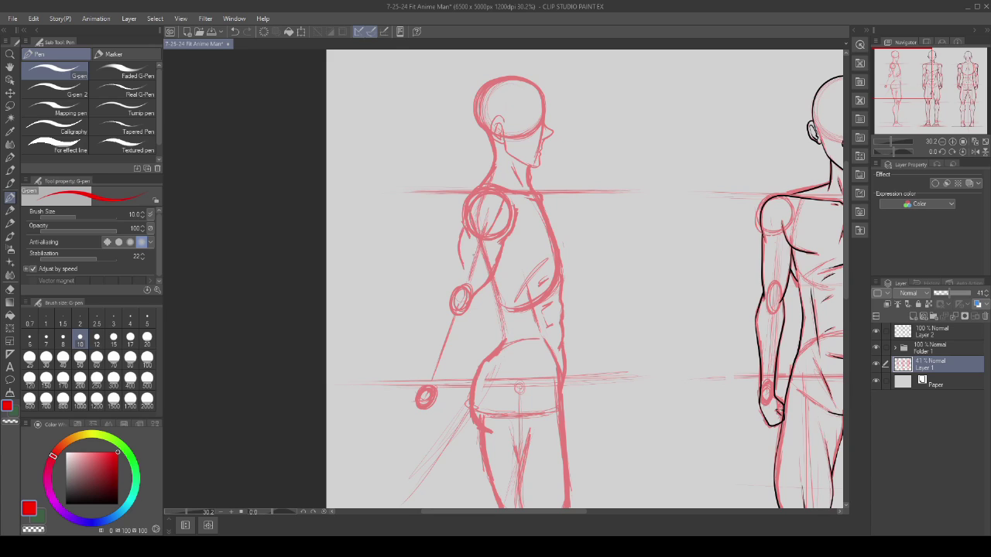
drag(477, 255, 455, 290)
scroll(457, 221, down, 4)
scroll(454, 238, up, 3)
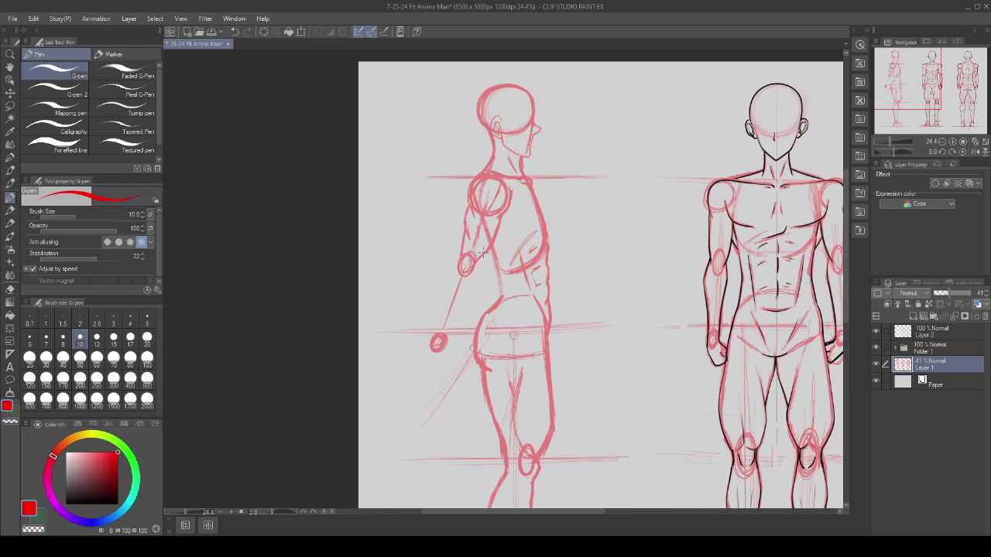
- Sketch both sides of the forearm, tapering from the elbow oval down to the wrist circle
key(ctrl+z)
mouse_move(477, 262)
mouse_down()
mouse_move(477, 284)
mouse_move(448, 331)
mouse_move(478, 272)
mouse_move(473, 299)
mouse_up()
mouse_move(457, 265)
mouse_down()
mouse_move(441, 333)
mouse_move(449, 285)
mouse_up()
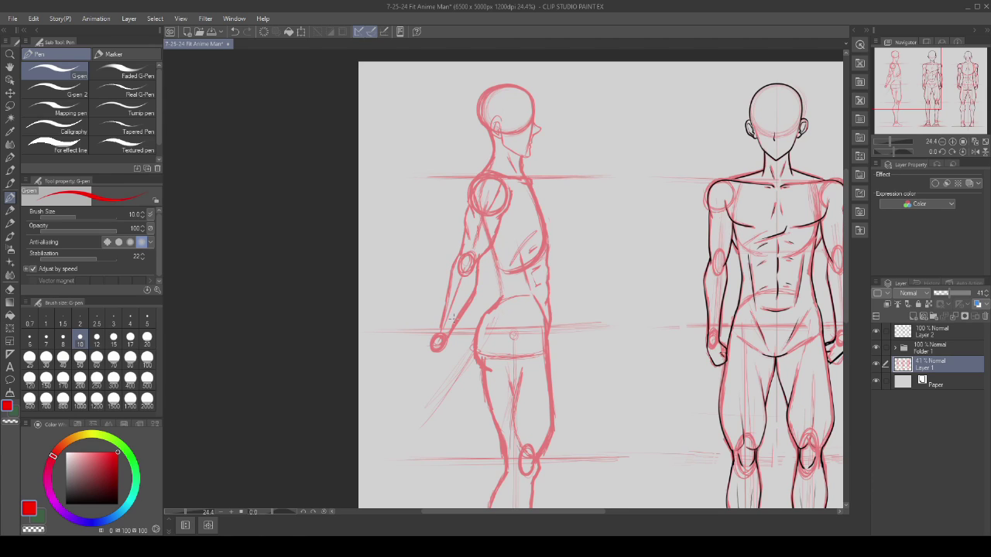
drag(455, 313, 461, 290)
key(ctrl+z)
key(ctrl+z)
drag(476, 273, 476, 288)
scroll(461, 246, up, 1)
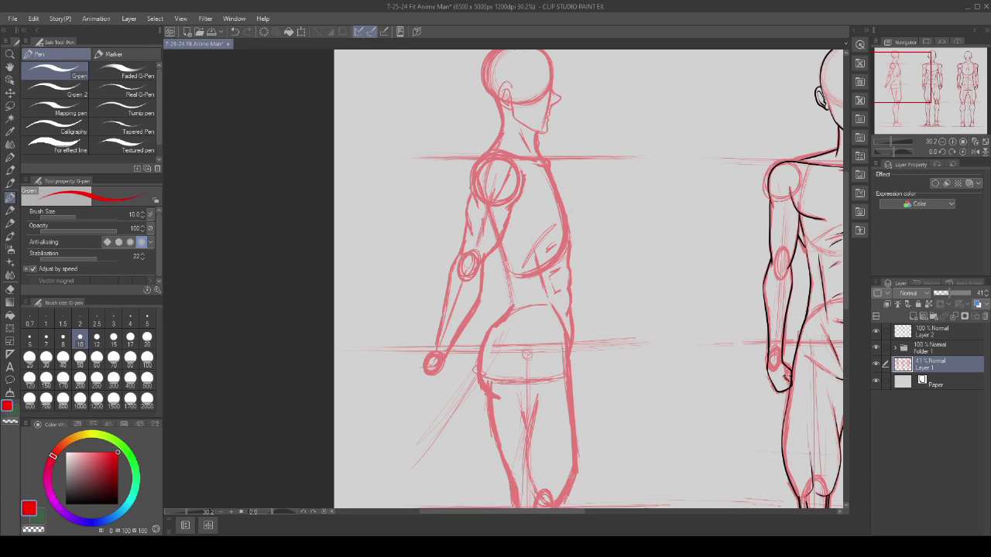
- Rework the forearm's rear contour so it bulges slightly below the elbow and narrows towards the wrist
drag(455, 317, 447, 257)
key(ctrl+z)
key(ctrl+z)
drag(454, 258, 445, 311)
key(ctrl+z)
key(ctrl+z)
drag(447, 285, 435, 346)
drag(448, 274, 455, 256)
scroll(455, 243, down, 5)
scroll(455, 248, up, 3)
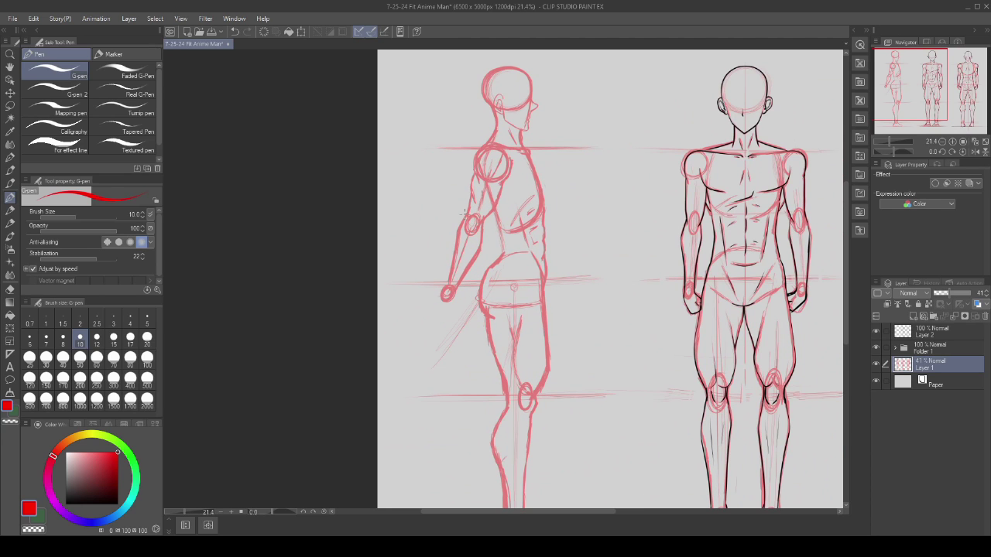
- Outline the closed hand below the wrist circle and strengthen the lower-back contour beside the arm
mouse_move(457, 288)
mouse_down()
mouse_move(450, 320)
mouse_move(432, 312)
mouse_move(433, 301)
mouse_move(439, 319)
mouse_move(458, 289)
mouse_up()
scroll(490, 209, up, 1)
mouse_move(494, 265)
mouse_down()
mouse_move(491, 272)
mouse_move(497, 232)
mouse_up()
key(ctrl+z)
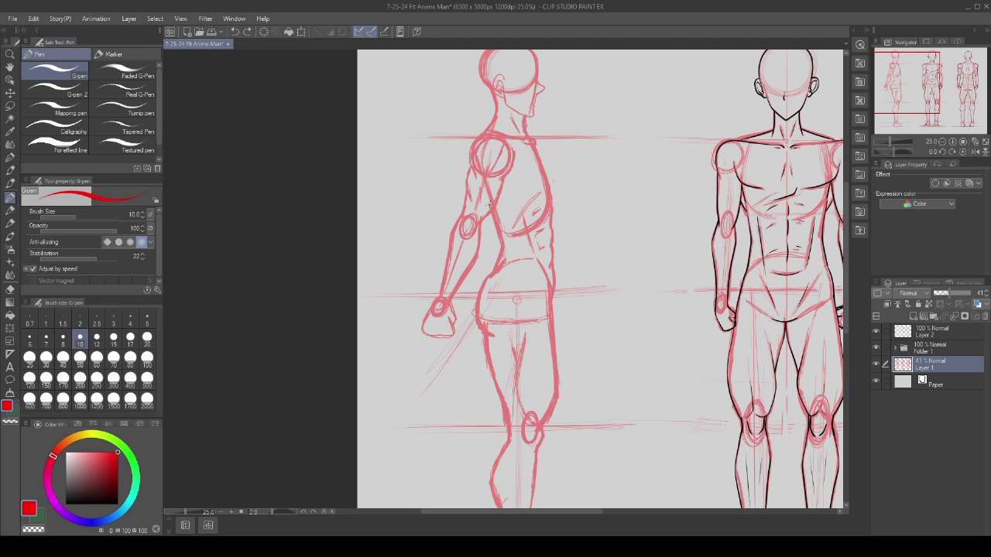
drag(491, 208, 502, 230)
key(ctrl+z)
scroll(498, 229, down, 9)
scroll(525, 237, up, 4)
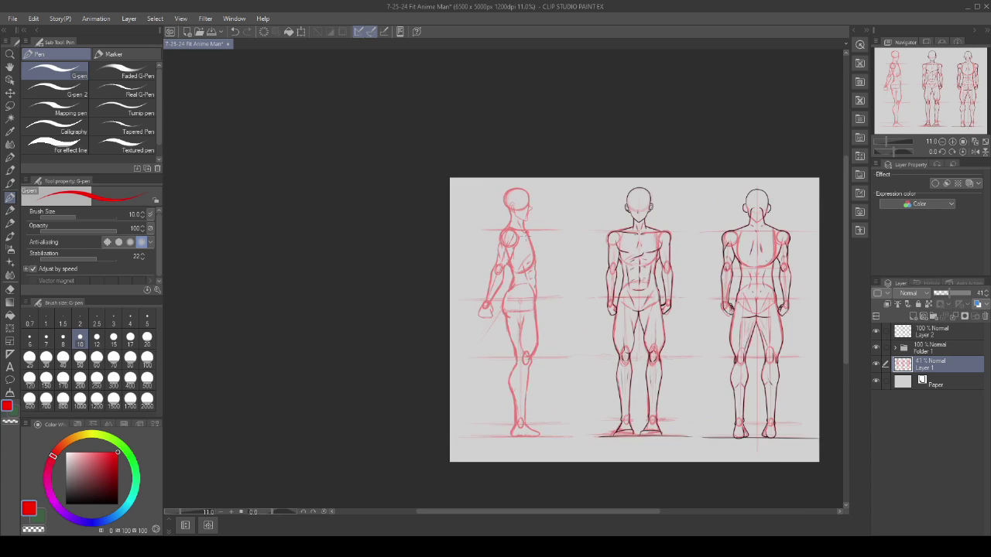
- Check the side view's arm and torso proportions against the front view and save the file
scroll(506, 290, up, 3)
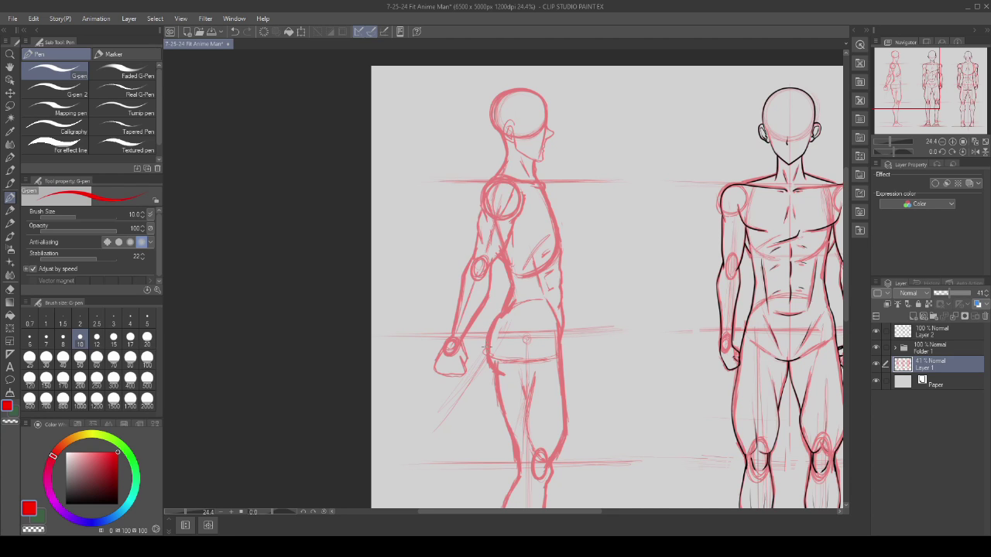
scroll(506, 288, down, 2)
scroll(523, 225, up, 4)
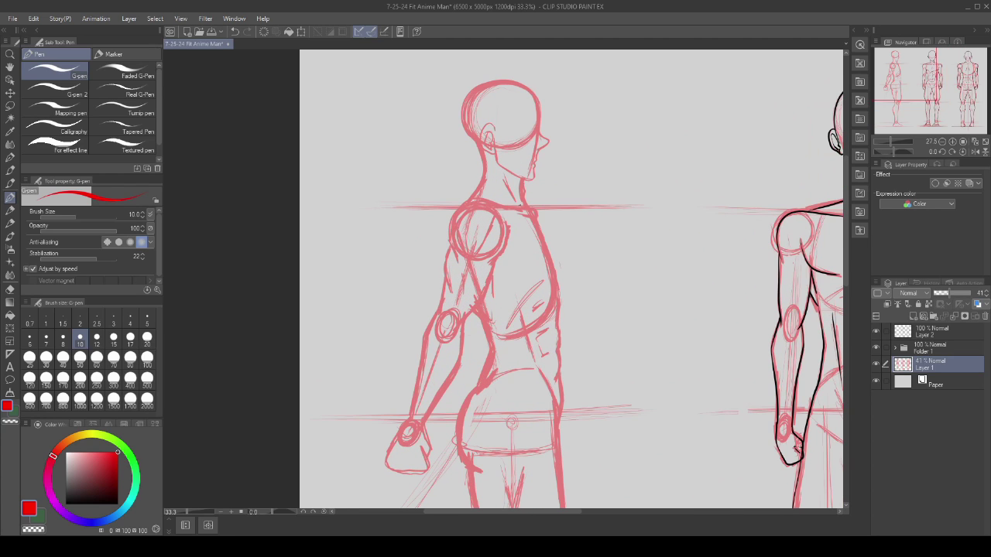
scroll(571, 279, down, 2)
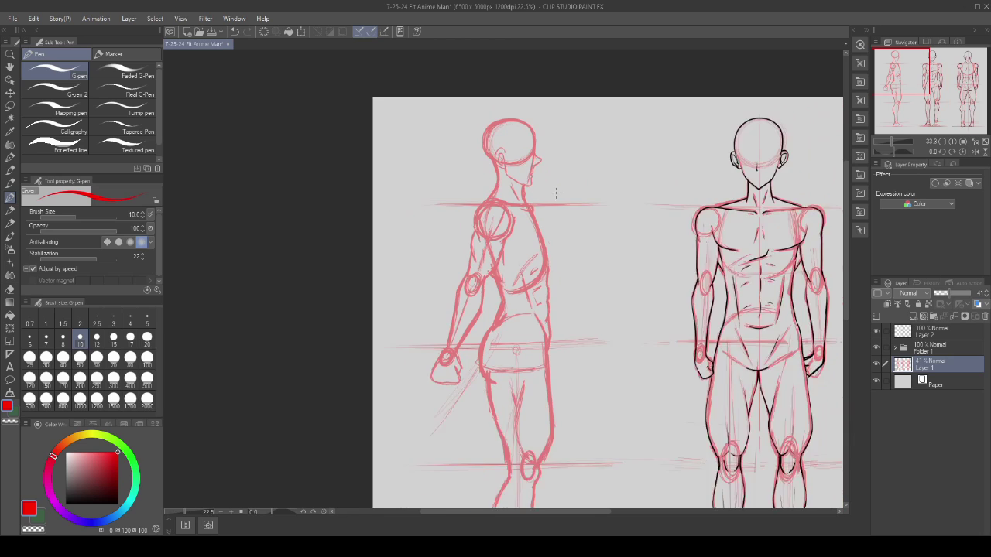
scroll(572, 280, up, 1)
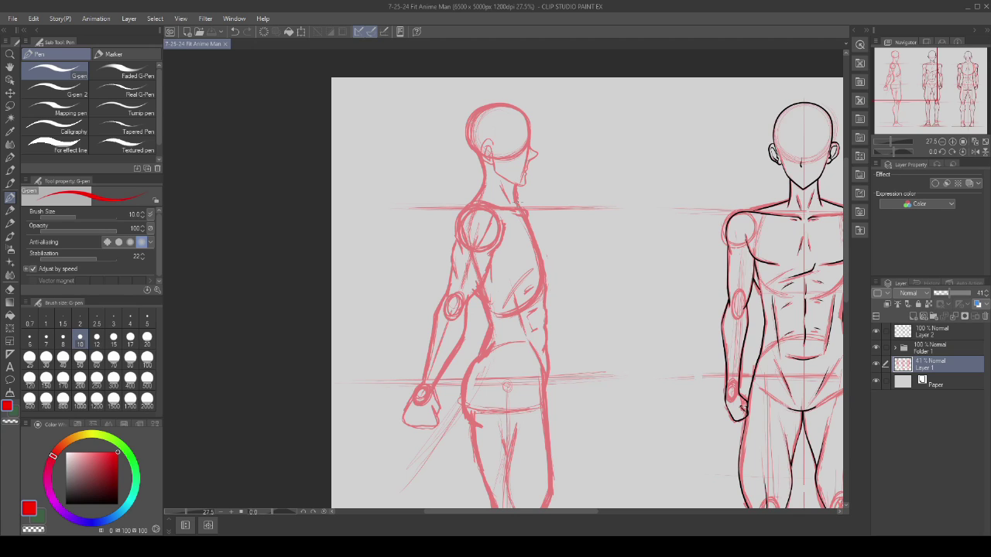
scroll(517, 203, up, 1)
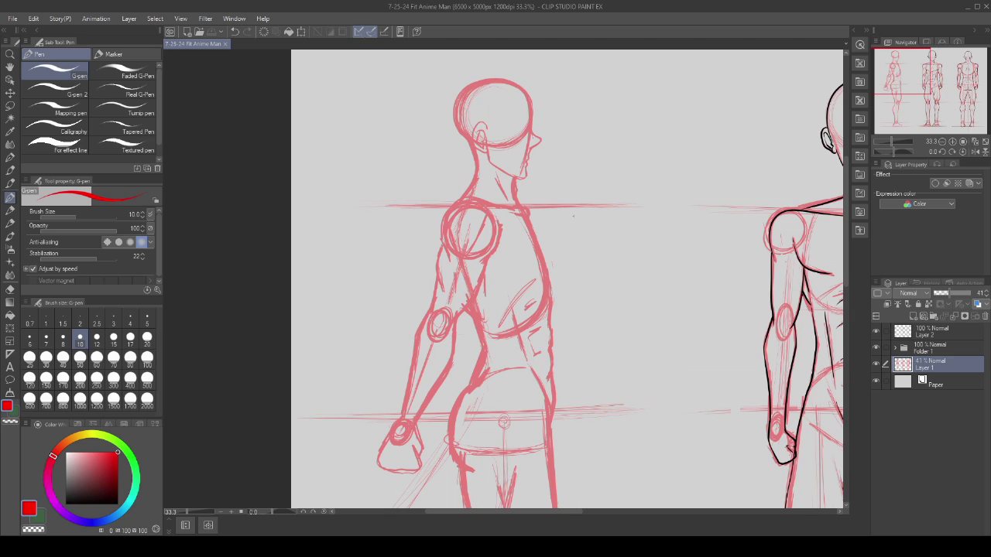
scroll(333, 70, down, 1)
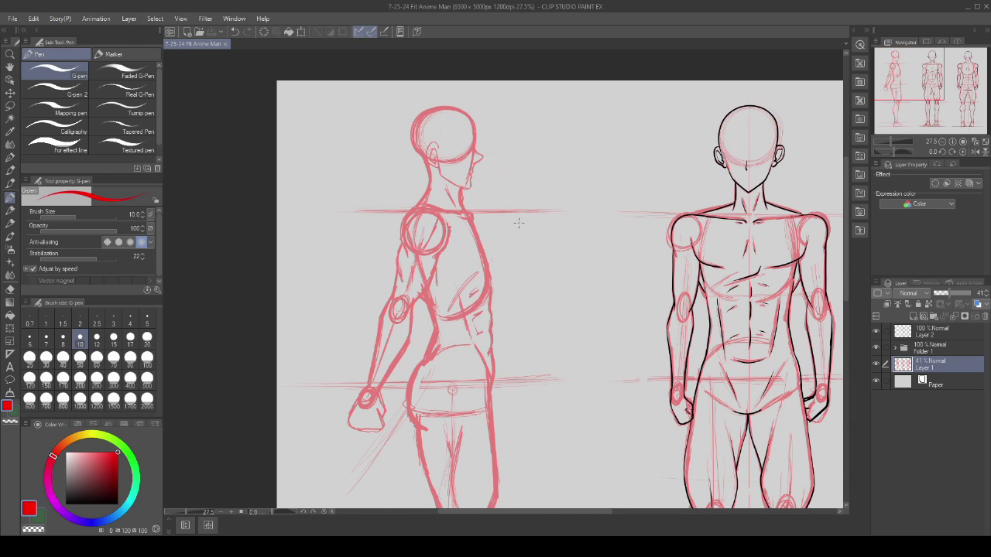
drag(504, 220, 521, 243)
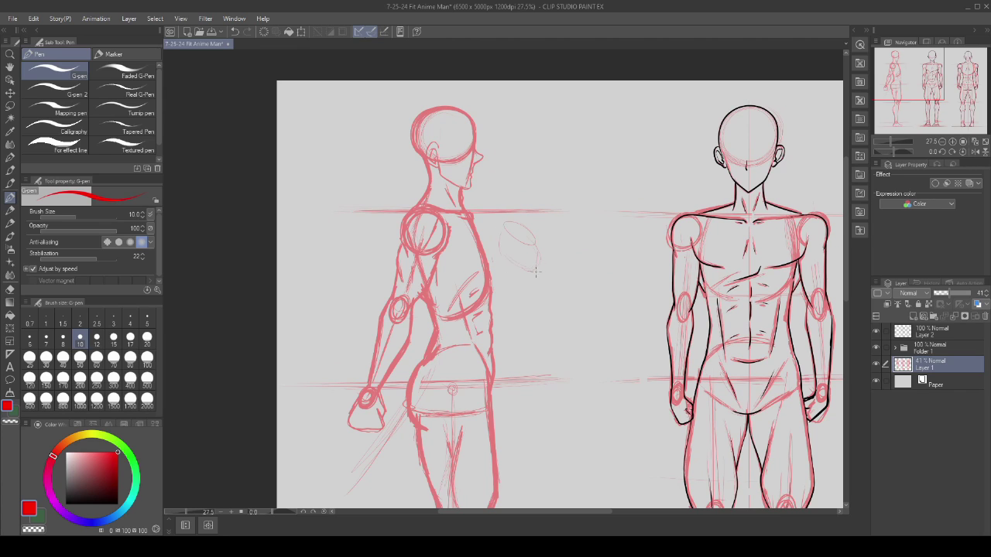
key(ctrl+z)
key(ctrl+z)
scroll(513, 240, up, 1)
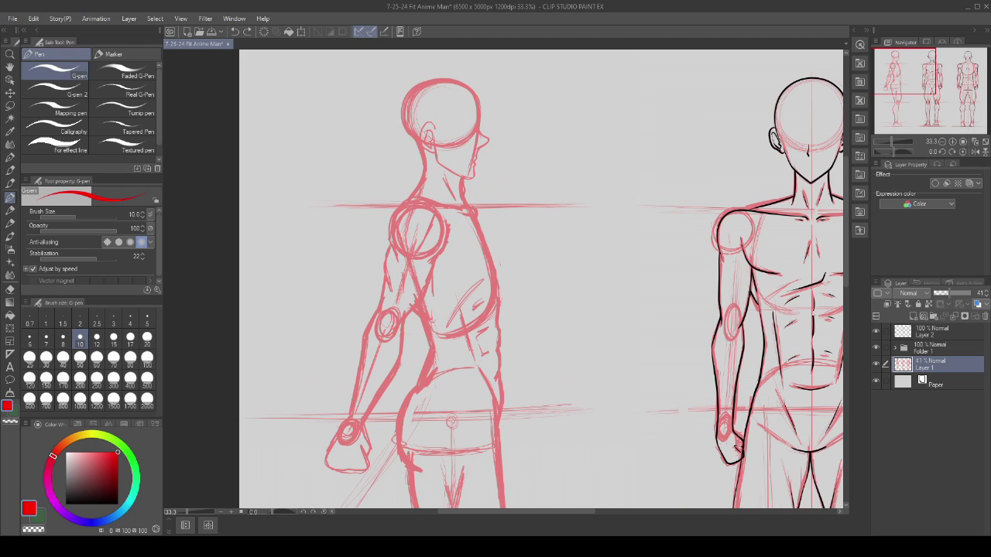
- Draw the pectoral bulging forward from the upper chest, with its lower edge running from the armpit across the torso
key(ctrl+z)
drag(448, 244, 485, 251)
key(ctrl+z)
mouse_move(458, 274)
mouse_down()
mouse_move(484, 284)
mouse_move(462, 267)
mouse_up()
key(ctrl+z)
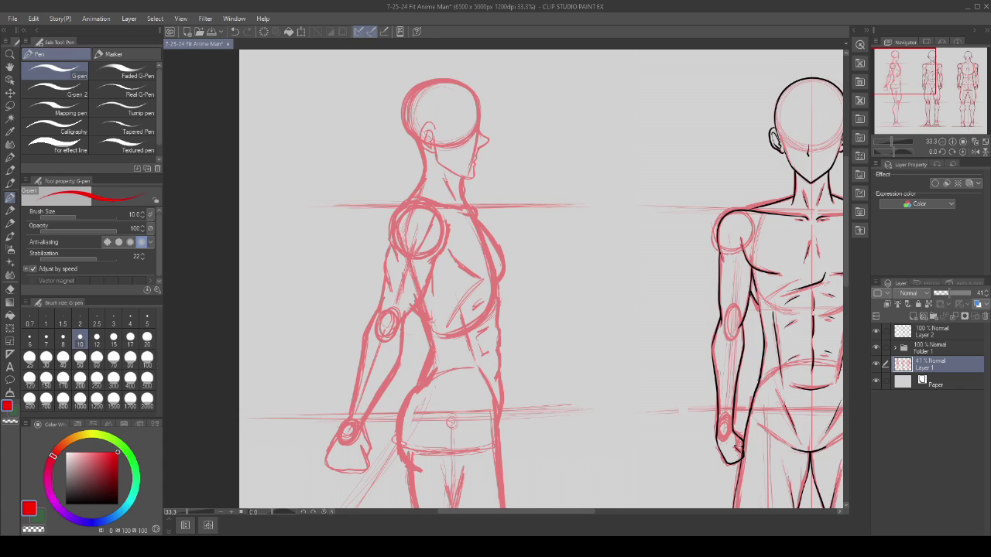
scroll(563, 216, up, 1)
mouse_move(563, 220)
mouse_down()
mouse_move(586, 255)
mouse_move(576, 284)
mouse_move(549, 205)
mouse_move(607, 258)
mouse_move(521, 205)
mouse_up()
key(ctrl+z)
key(ctrl+z)
key(ctrl+z)
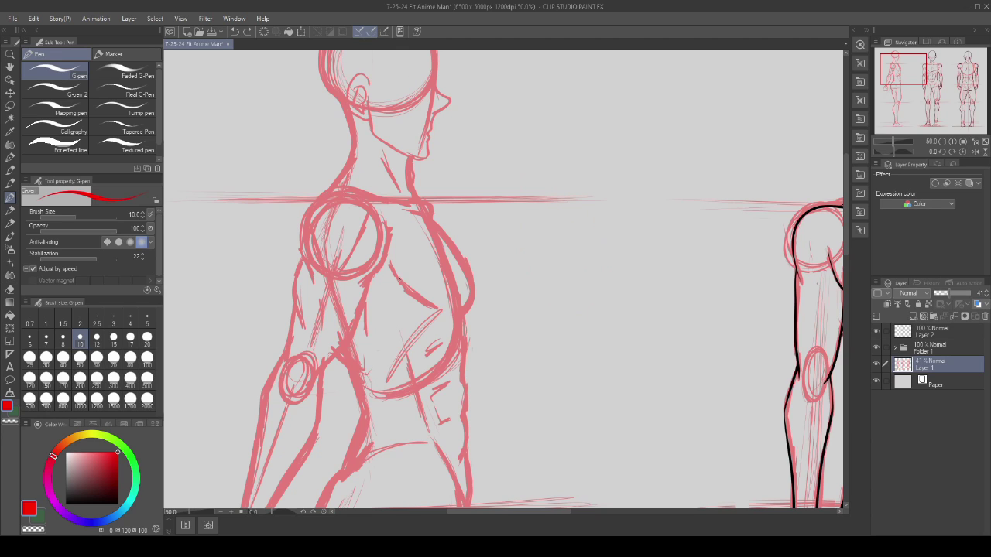
mouse_move(447, 260)
mouse_down()
mouse_move(463, 275)
mouse_move(431, 244)
mouse_move(462, 304)
mouse_move(408, 294)
mouse_up()
key(ctrl+z)
key(ctrl+z)
scroll(520, 261, down, 9)
scroll(503, 271, up, 2)
scroll(511, 221, down, 2)
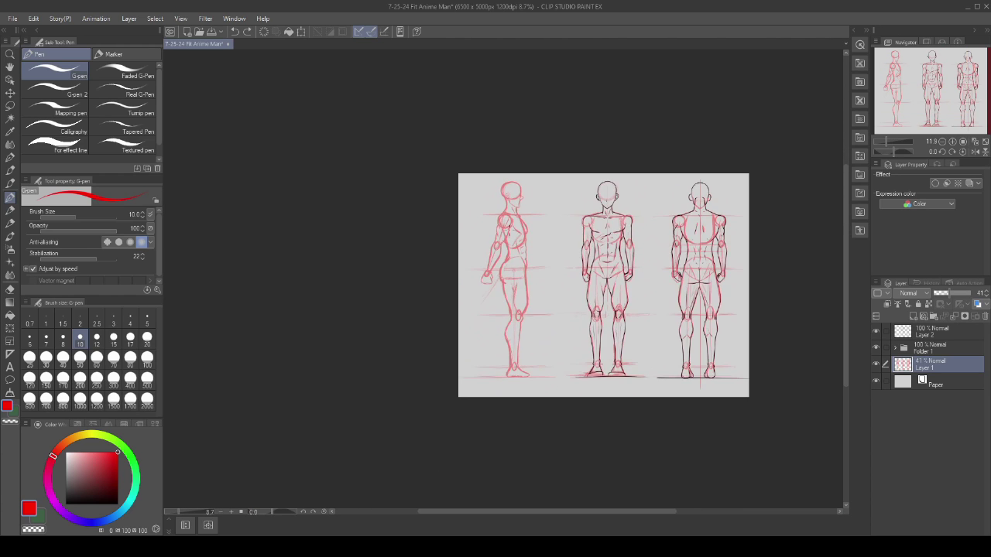
- Lasso the side view's face and ear, rotate them slightly counterclockwise, shift them forward, and deselect
scroll(512, 187, up, 8)
scroll(454, 220, up, 4)
mouse_move(445, 243)
mouse_down()
mouse_move(445, 182)
mouse_move(576, 138)
mouse_move(612, 229)
mouse_up()
scroll(582, 252, down, 3)
scroll(671, 262, up, 1)
click(10, 105)
mouse_move(483, 212)
mouse_down()
mouse_move(468, 238)
mouse_move(522, 317)
mouse_move(616, 263)
mouse_move(574, 234)
mouse_move(513, 220)
mouse_up()
key(ctrl+t)
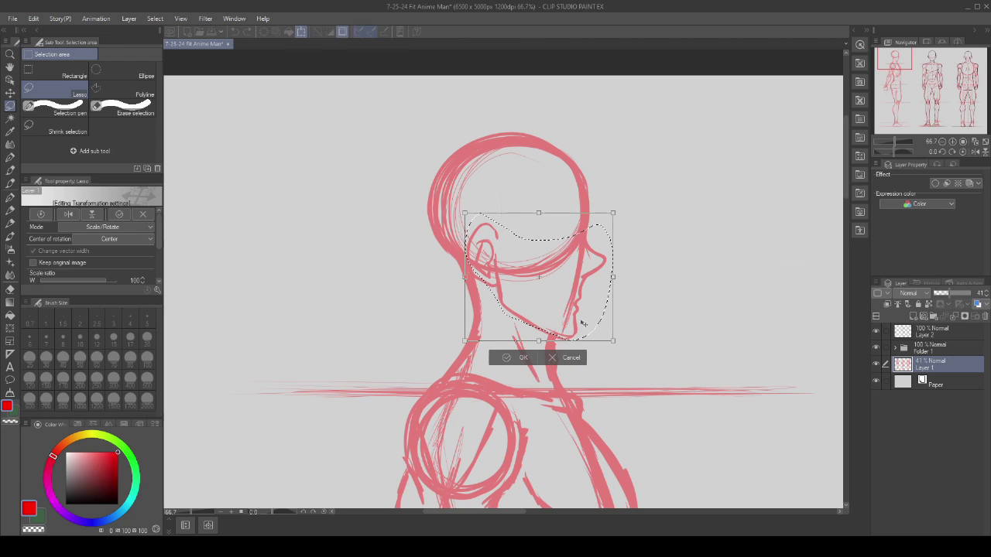
drag(629, 325, 634, 315)
drag(575, 233, 583, 235)
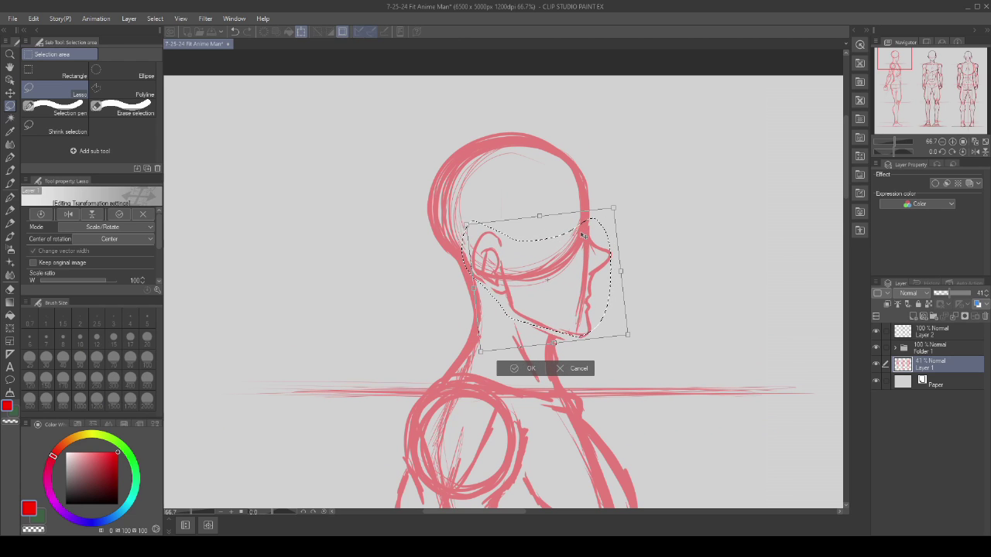
click(525, 369)
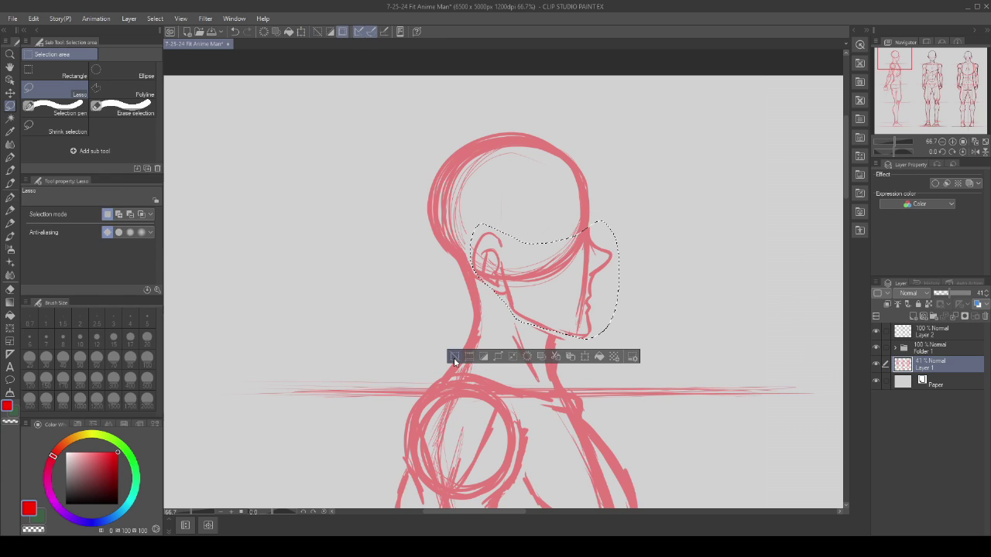
click(455, 358)
click(10, 197)
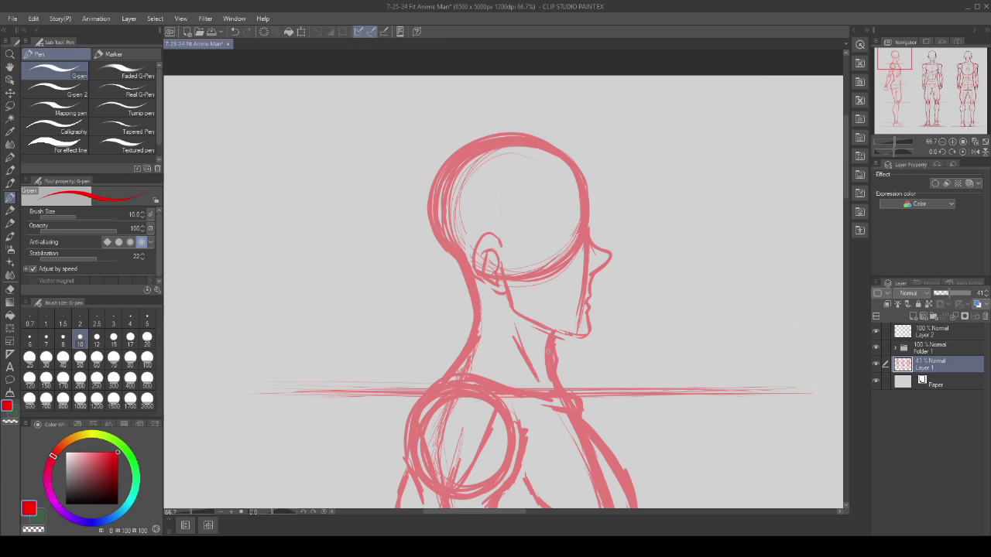
- Lasso the whole side-view sketch, nudge it slightly to the right with a transform, apply it and deselect
scroll(546, 223, down, 10)
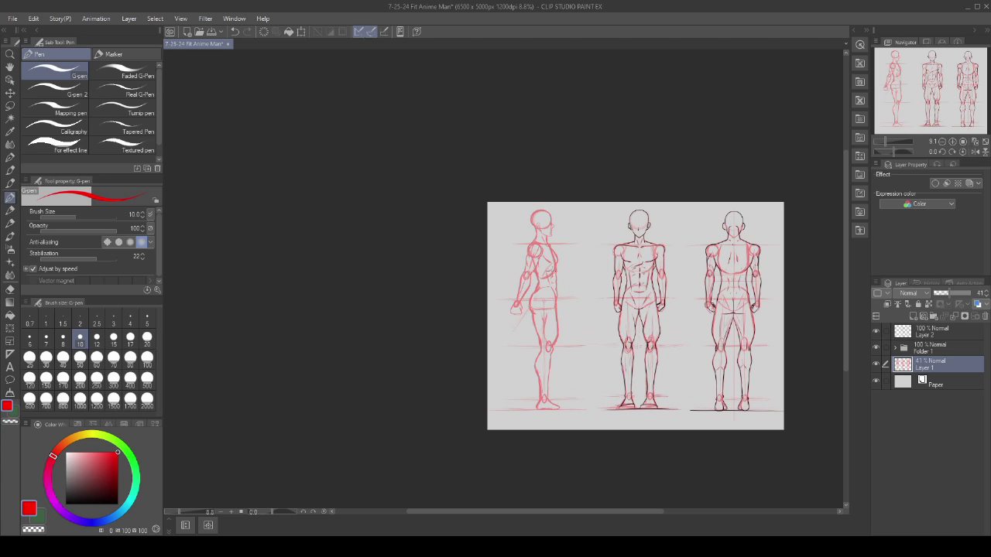
scroll(549, 302, up, 1)
scroll(528, 147, down, 1)
key(m)
mouse_move(528, 141)
mouse_down()
mouse_move(526, 434)
mouse_move(485, 435)
mouse_up()
click(580, 452)
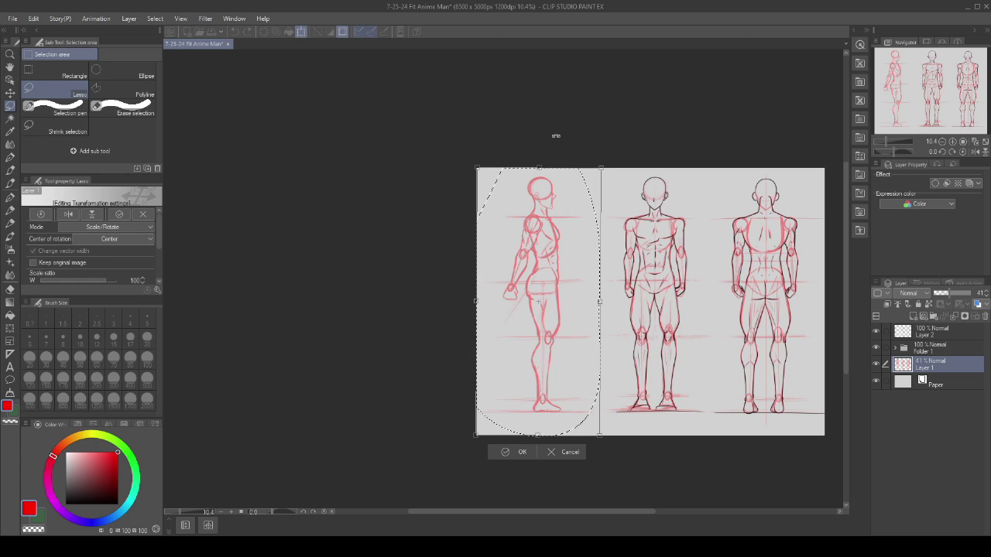
drag(555, 135, 557, 135)
drag(511, 402, 511, 405)
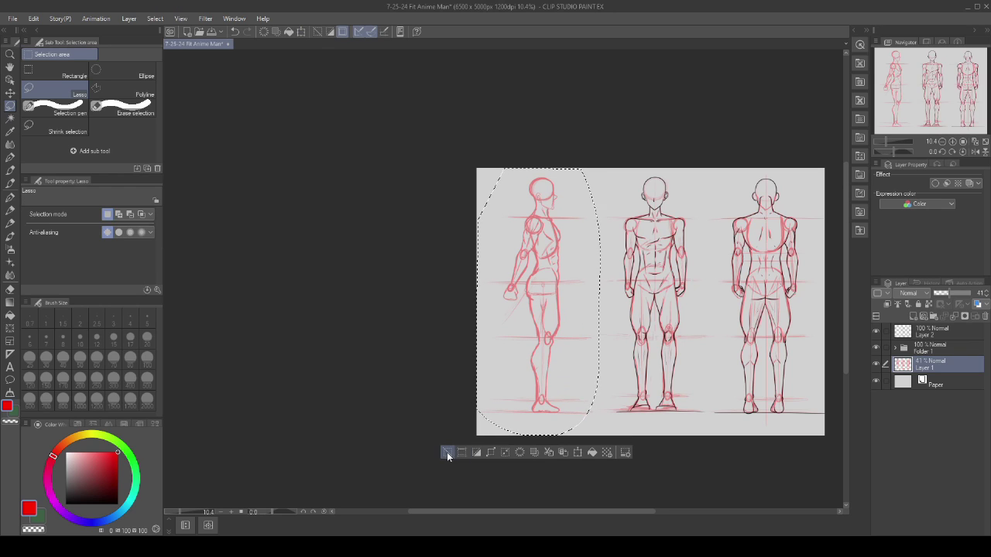
click(447, 453)
- Activate Layer 2 for inking, set the colour to black with the G-pen, and save the file
scroll(588, 227, up, 2)
click(946, 333)
drag(66, 488, 188, 522)
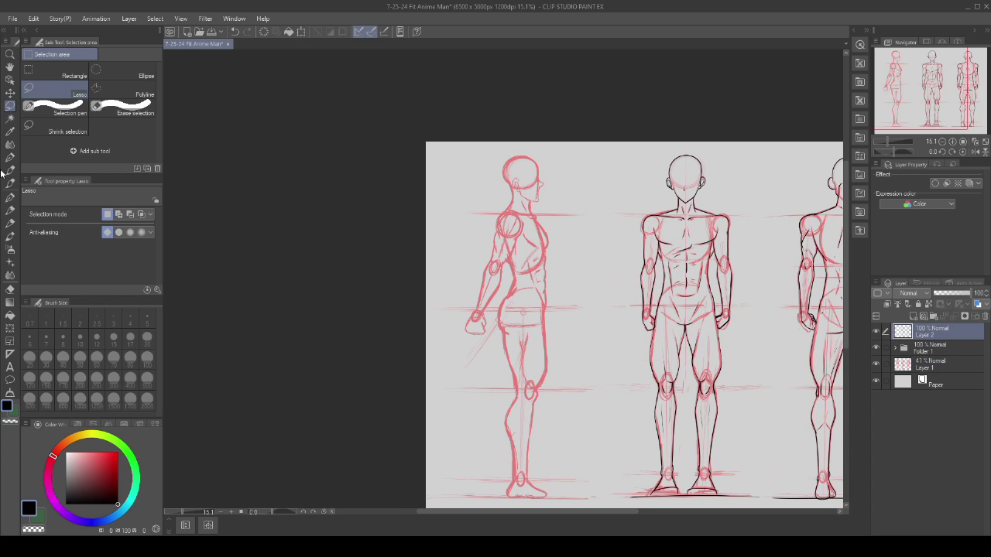
click(11, 198)
click(213, 33)
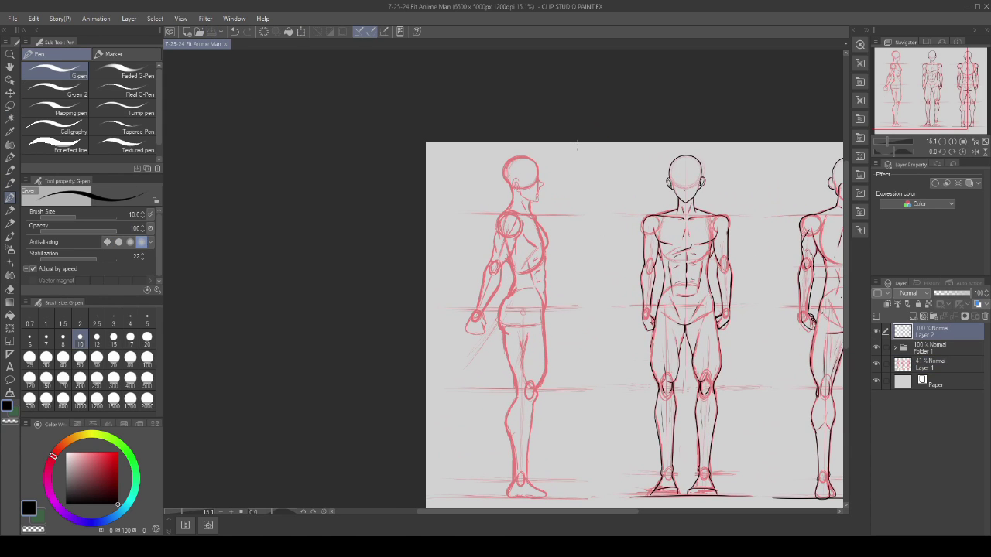
- Ink the side view's outer shoulder curve, continuing over its top and along the collarbone to the base of the throat
scroll(456, 246, up, 5)
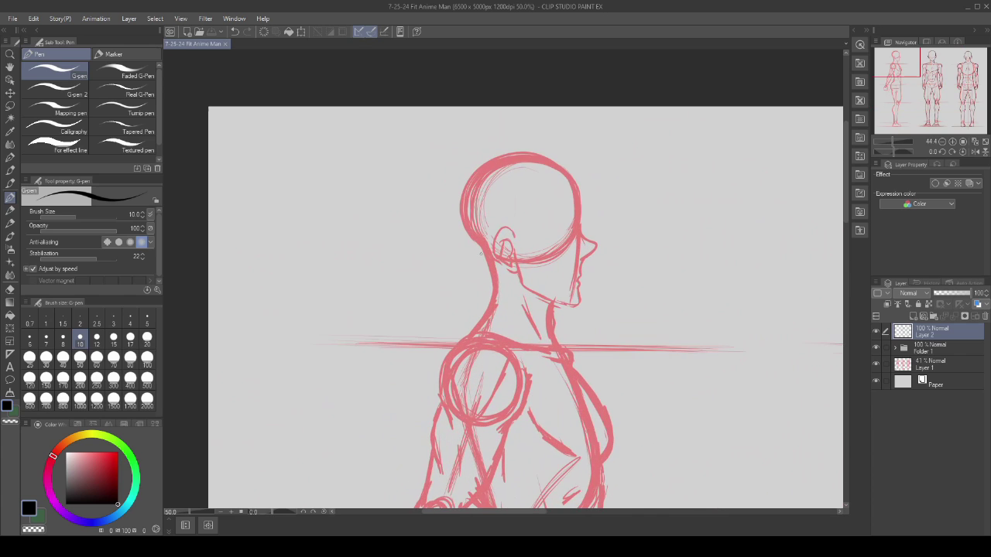
scroll(475, 301, down, 2)
scroll(470, 366, up, 3)
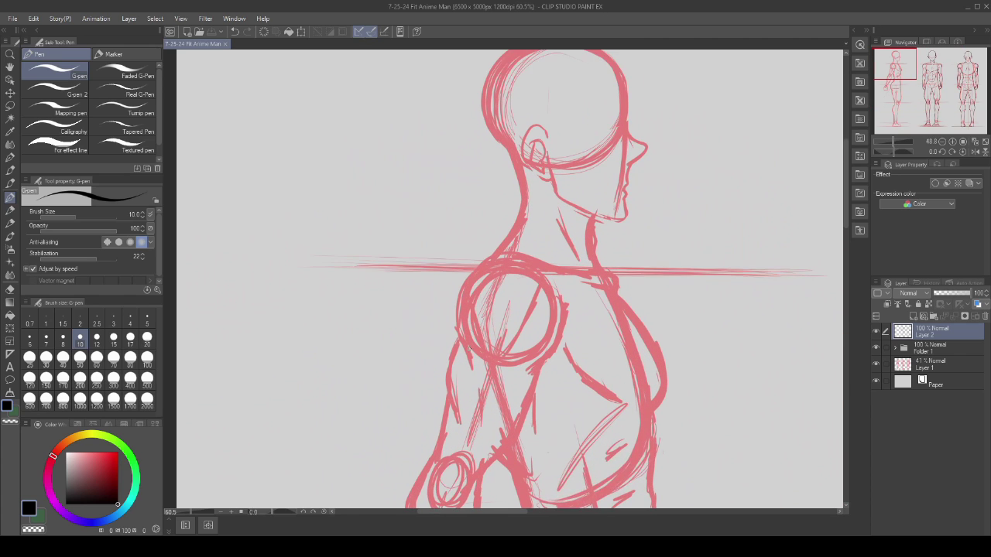
mouse_move(463, 358)
mouse_down()
mouse_move(452, 318)
mouse_move(468, 263)
mouse_move(513, 248)
mouse_move(627, 285)
mouse_up()
scroll(540, 261, down, 1)
scroll(526, 256, up, 1)
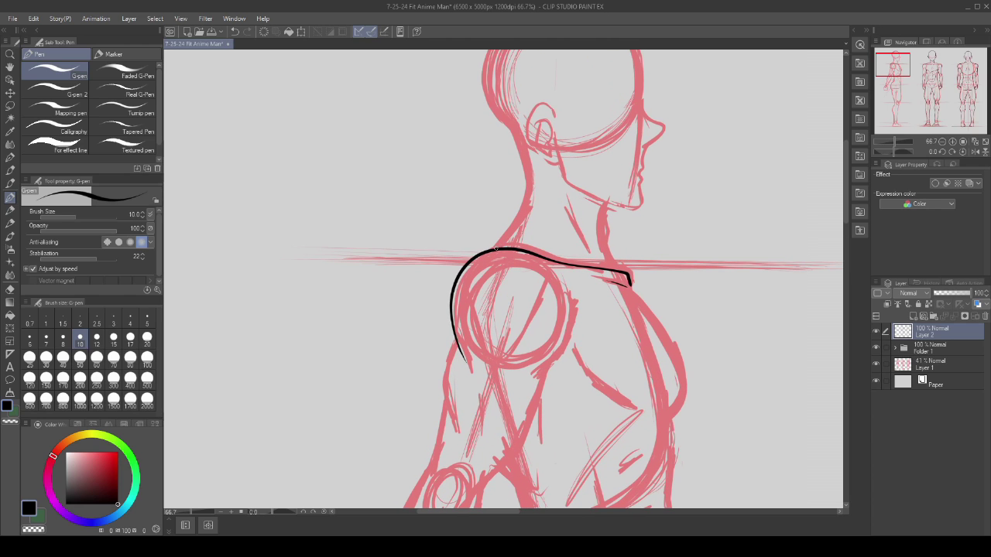
- Ink the back of the neck from the shoulder up to the skull, plus the diagonal neck muscle line
mouse_move(497, 247)
mouse_down()
mouse_move(523, 211)
mouse_move(529, 176)
mouse_move(508, 117)
mouse_up()
scroll(507, 118, down, 1)
scroll(508, 118, up, 1)
drag(546, 214, 574, 267)
- Ink the outer ear, the jawline and the face profile from chin to brow
scroll(554, 234, up, 4)
scroll(569, 248, down, 3)
scroll(571, 242, up, 3)
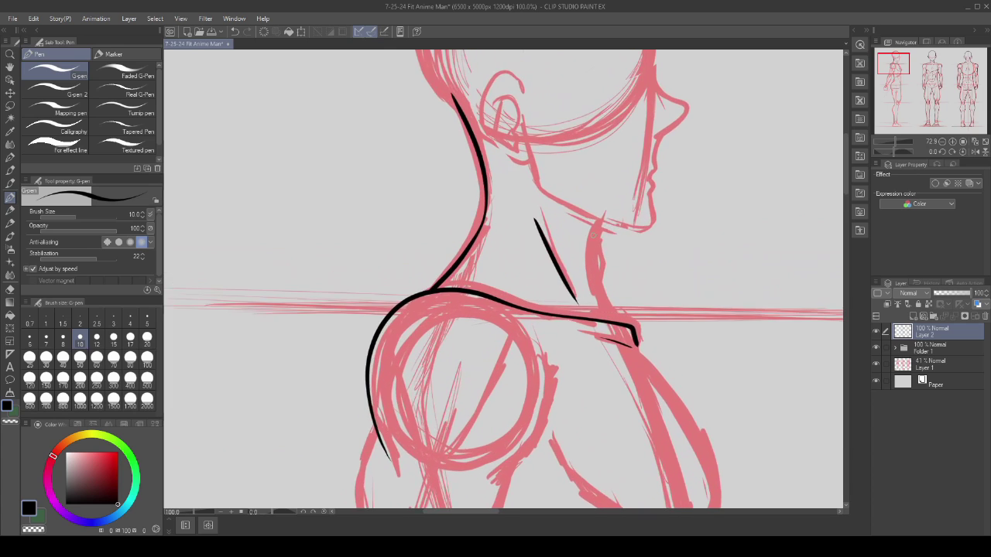
scroll(563, 259, up, 2)
scroll(555, 276, down, 3)
scroll(555, 276, up, 2)
mouse_move(523, 165)
mouse_down()
mouse_move(502, 147)
mouse_move(473, 183)
mouse_move(541, 275)
mouse_move(652, 318)
mouse_move(663, 308)
mouse_move(669, 220)
mouse_move(695, 188)
mouse_move(663, 159)
mouse_move(660, 133)
mouse_up()
scroll(642, 232, down, 3)
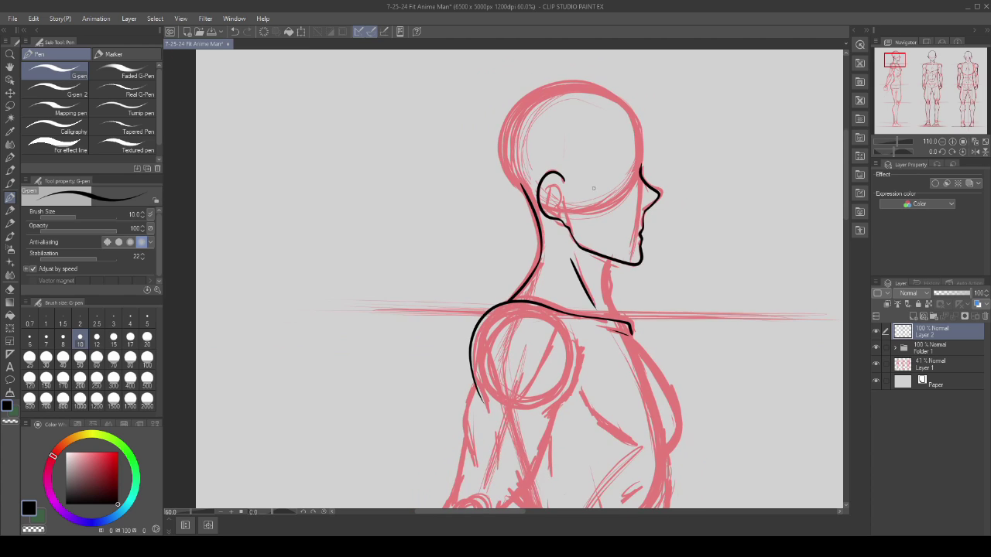
- Ink the inner ear contour with its small inner fold lines
scroll(642, 232, up, 1)
scroll(556, 182, up, 3)
mouse_move(564, 187)
mouse_down()
mouse_move(525, 205)
mouse_move(546, 245)
mouse_move(567, 249)
mouse_move(568, 232)
mouse_move(572, 249)
mouse_move(543, 215)
mouse_up()
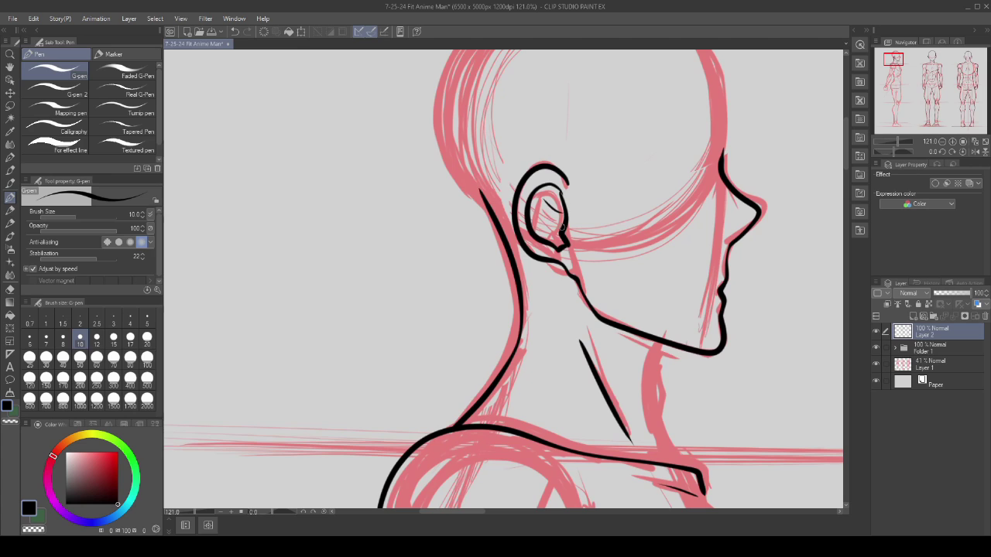
scroll(548, 225, down, 4)
scroll(541, 155, up, 3)
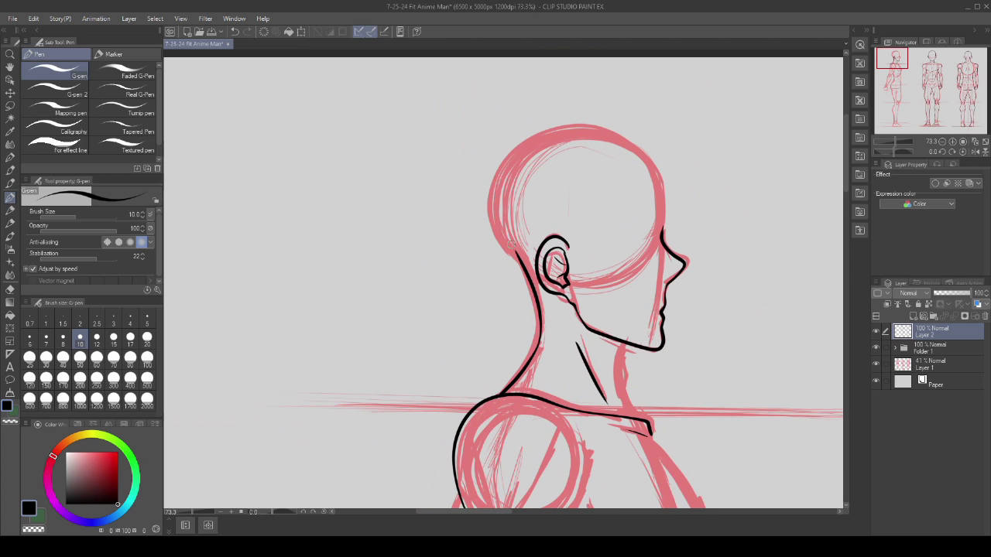
- Ink the skull outline from the nape over the crown to the brow, redoing the first attempt
mouse_move(518, 260)
mouse_down()
mouse_move(498, 230)
mouse_move(512, 147)
mouse_move(599, 129)
mouse_move(660, 233)
mouse_up()
key(ctrl+z)
scroll(625, 178, up, 3)
mouse_move(438, 339)
mouse_down()
mouse_move(393, 270)
mouse_move(415, 138)
mouse_move(542, 83)
mouse_move(671, 145)
mouse_move(688, 298)
mouse_up()
scroll(574, 221, down, 7)
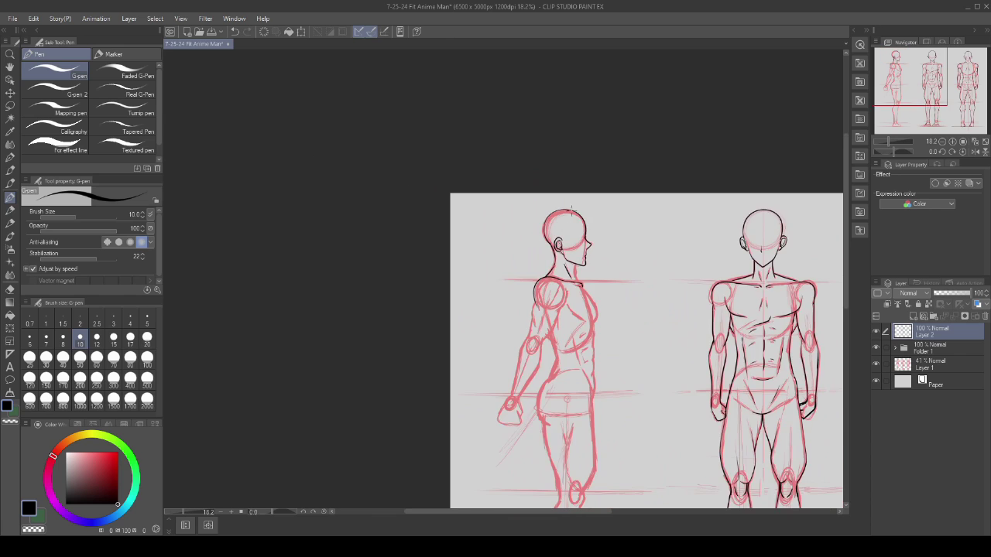
- Ink the front of the neck from under the jaw down to the collarbone, including the slight throat bump
scroll(574, 221, up, 5)
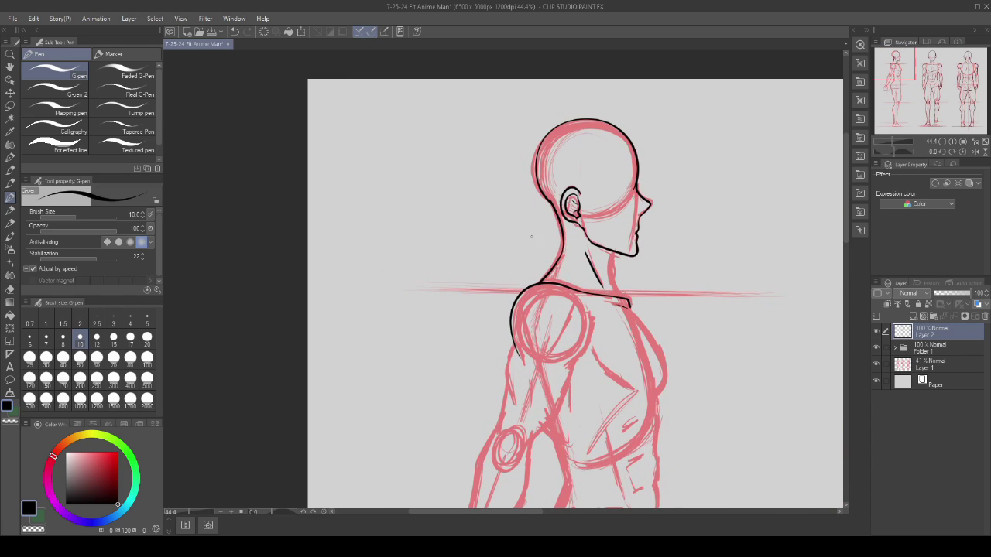
scroll(531, 233, down, 1)
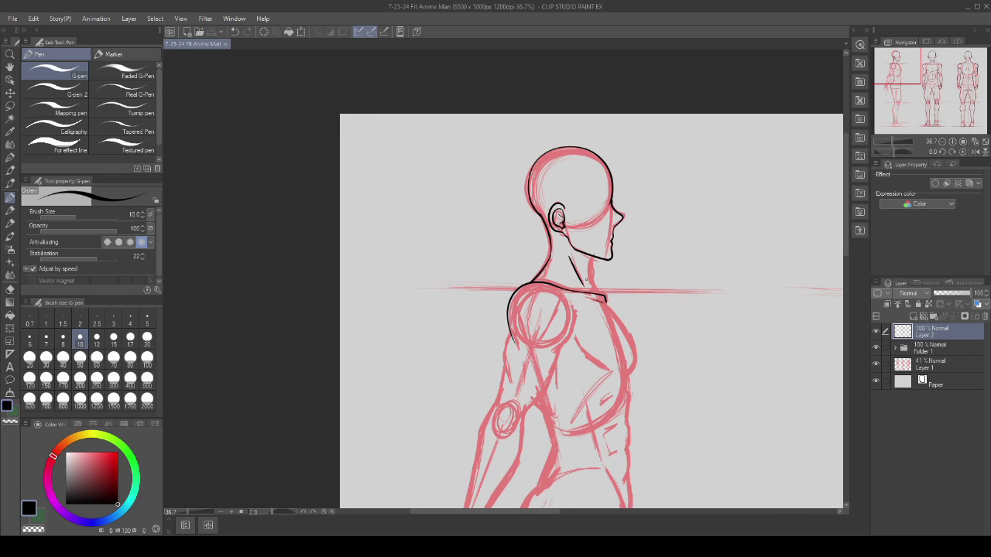
scroll(586, 281, up, 4)
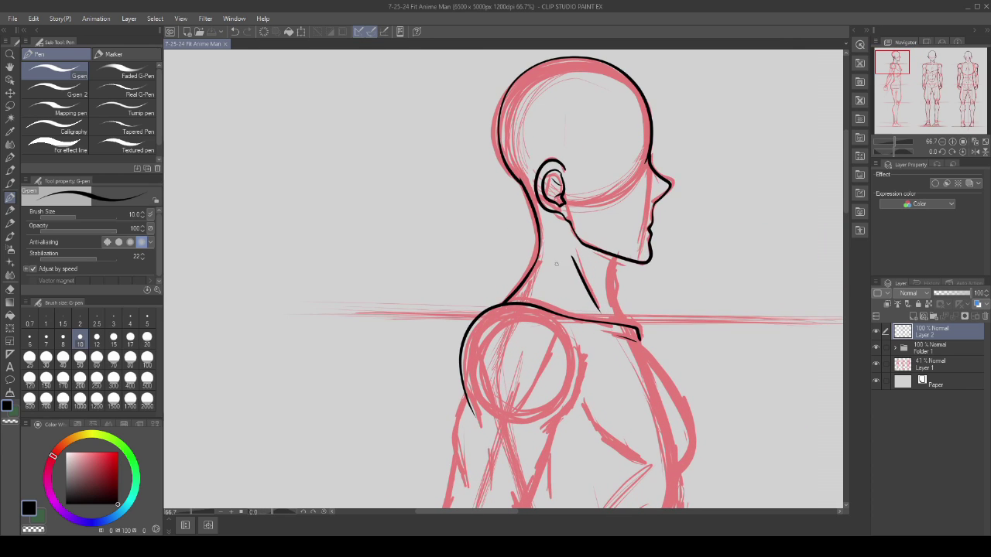
scroll(571, 269, down, 1)
scroll(596, 255, up, 3)
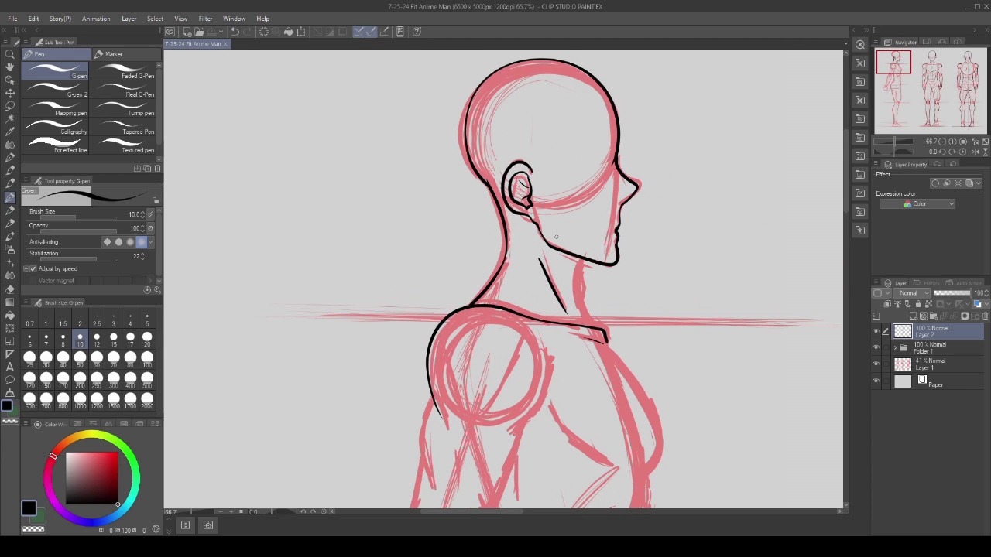
scroll(576, 252, up, 2)
mouse_move(585, 244)
mouse_down()
mouse_move(575, 340)
mouse_move(608, 398)
mouse_up()
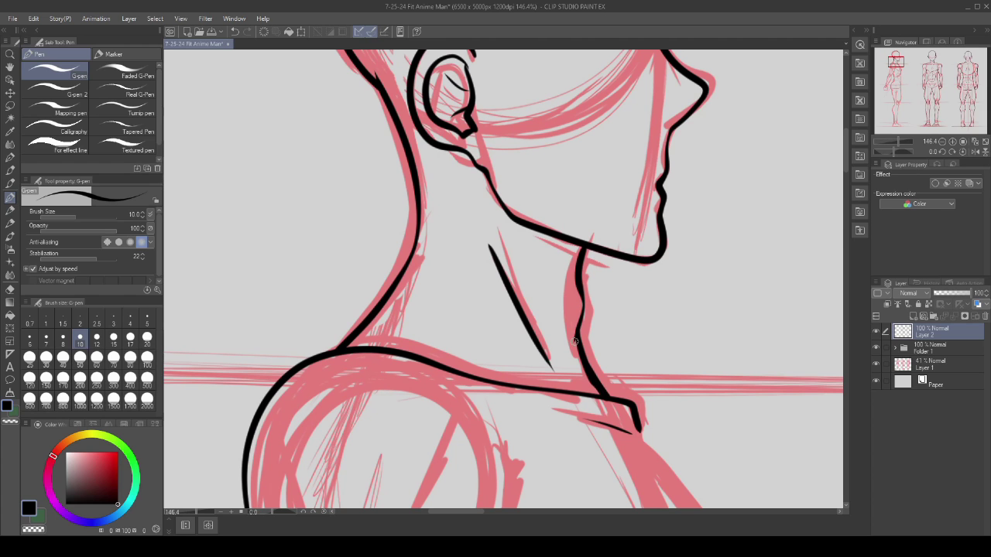
drag(577, 339, 588, 237)
- Ink the pectoral's forward bulge from the collarbone down to its rounded lower end
scroll(588, 238, down, 5)
scroll(588, 237, up, 2)
scroll(592, 188, up, 1)
mouse_move(591, 187)
mouse_down()
mouse_move(646, 288)
mouse_move(633, 327)
mouse_move(547, 280)
mouse_up()
- Ink the back contour of the upper arm and the front edge of the deltoid near the armpit
scroll(547, 279, down, 2)
scroll(534, 210, up, 1)
scroll(535, 210, down, 2)
scroll(534, 211, up, 3)
mouse_move(479, 193)
mouse_down()
mouse_move(467, 239)
mouse_move(480, 294)
mouse_up()
drag(593, 186, 558, 236)
- Ink the front of the upper arm down to the elbow and add a short line above the elbow
scroll(600, 190, down, 3)
scroll(526, 243, up, 2)
mouse_move(594, 206)
mouse_down()
mouse_move(580, 244)
mouse_move(522, 326)
mouse_up()
scroll(597, 329, down, 2)
scroll(552, 286, up, 2)
drag(518, 279, 516, 307)
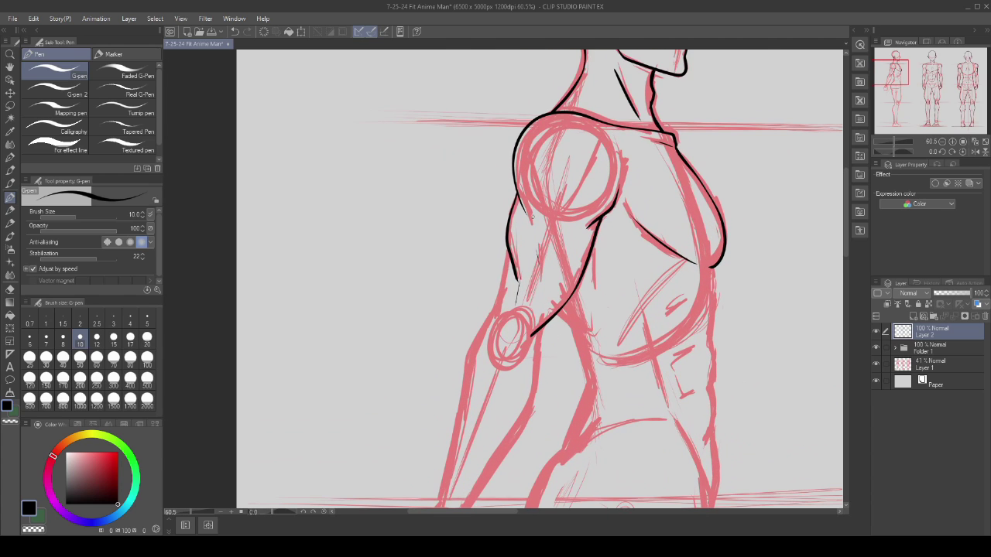
- Ink the forearm's back and front contours from the elbow down to the wrist
scroll(457, 363, down, 2)
scroll(457, 363, up, 4)
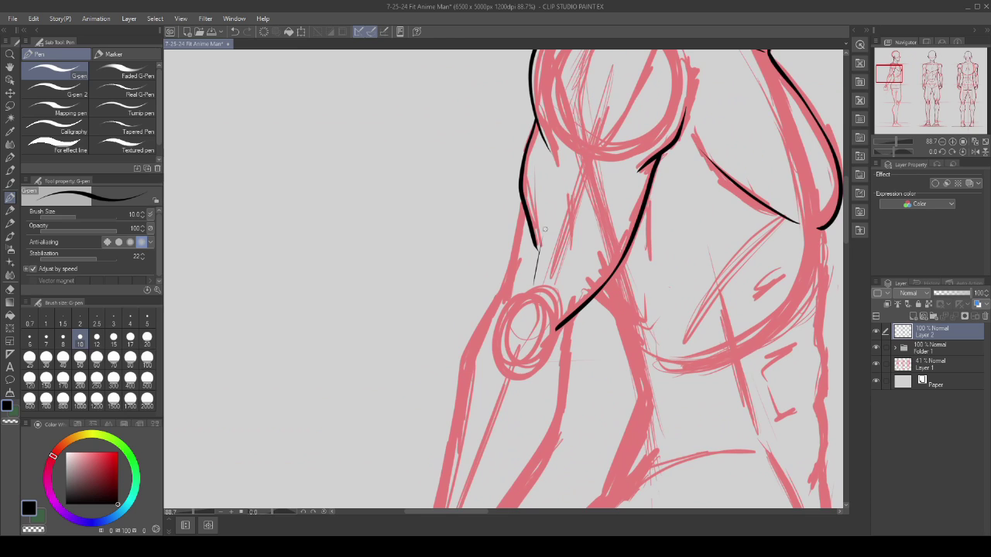
scroll(544, 229, down, 3)
scroll(586, 122, up, 2)
mouse_move(586, 126)
mouse_down()
mouse_move(539, 246)
mouse_move(504, 409)
mouse_up()
drag(621, 203, 594, 228)
key(ctrl+z)
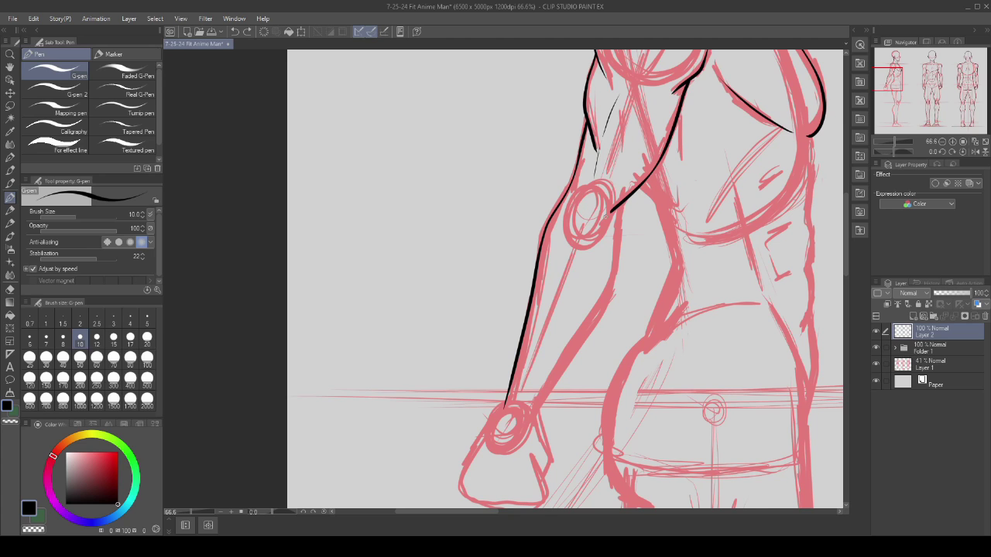
mouse_move(606, 217)
mouse_down()
mouse_move(590, 230)
mouse_move(618, 226)
mouse_move(534, 410)
mouse_up()
scroll(546, 233, down, 3)
scroll(557, 260, up, 2)
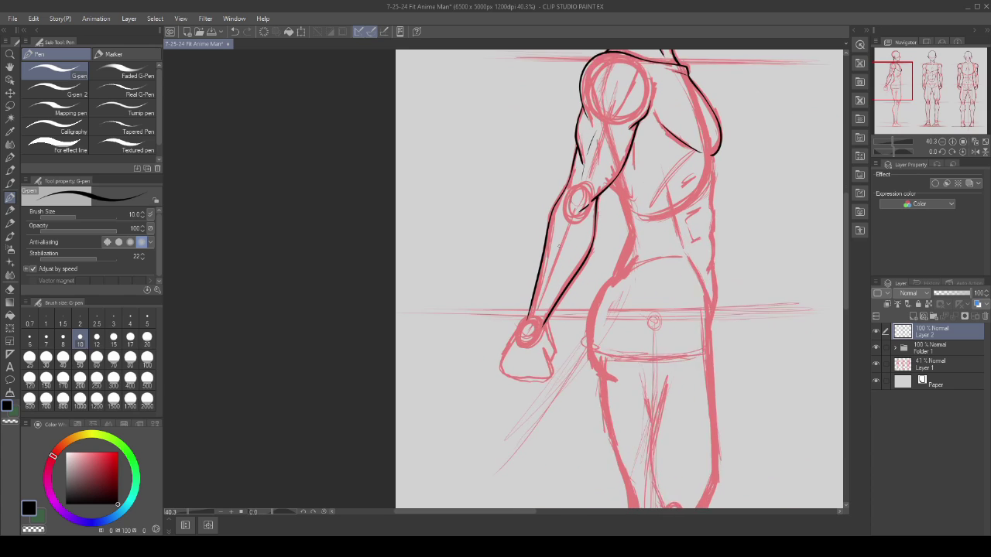
key(ctrl+z)
drag(573, 222, 558, 264)
key(ctrl+z)
- Ink the closed hand's outline below the wrist, with the thumb edge along its front
scroll(566, 184, down, 4)
scroll(544, 270, up, 4)
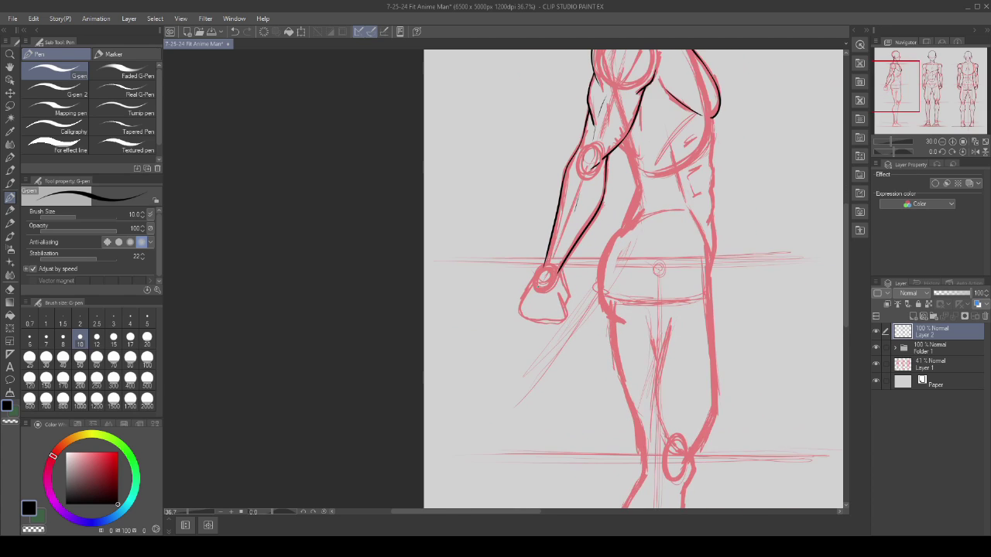
scroll(563, 273, up, 2)
scroll(563, 270, up, 1)
mouse_move(568, 263)
mouse_down()
mouse_move(576, 321)
mouse_move(559, 349)
mouse_move(493, 325)
mouse_move(534, 270)
mouse_up()
- Ink the short back muscle curve extending from behind the upper arm and the ribcage edge just below the pectoral
scroll(534, 270, down, 12)
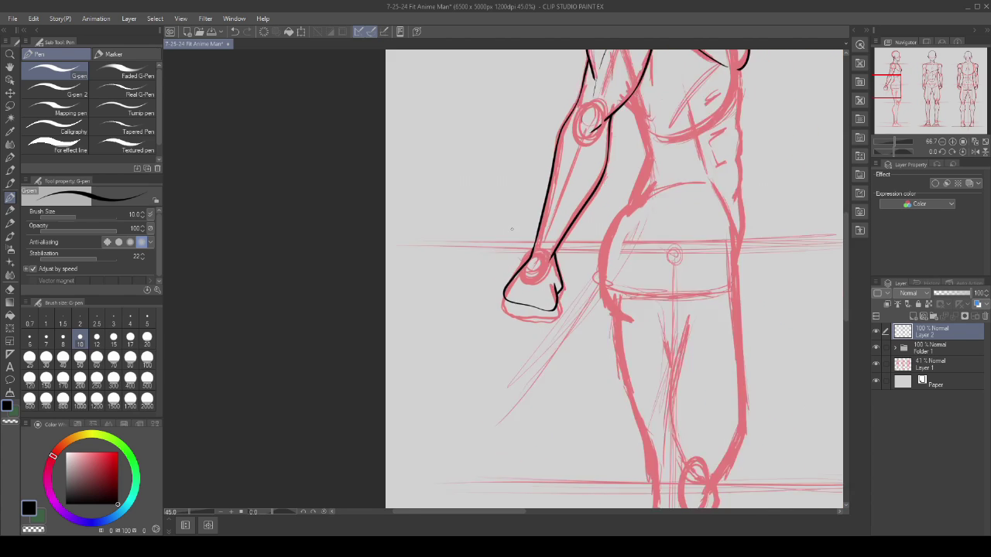
scroll(460, 272, up, 8)
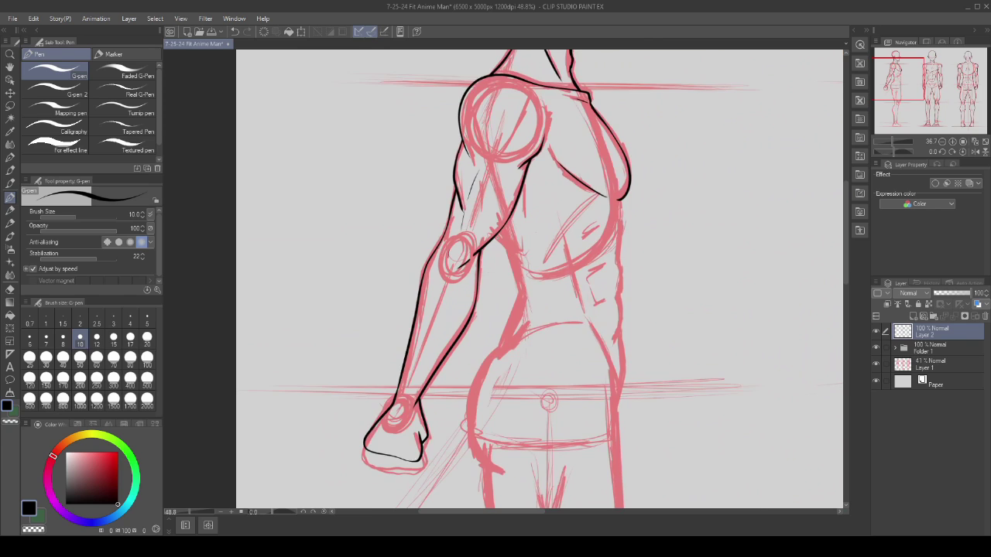
drag(518, 256, 546, 265)
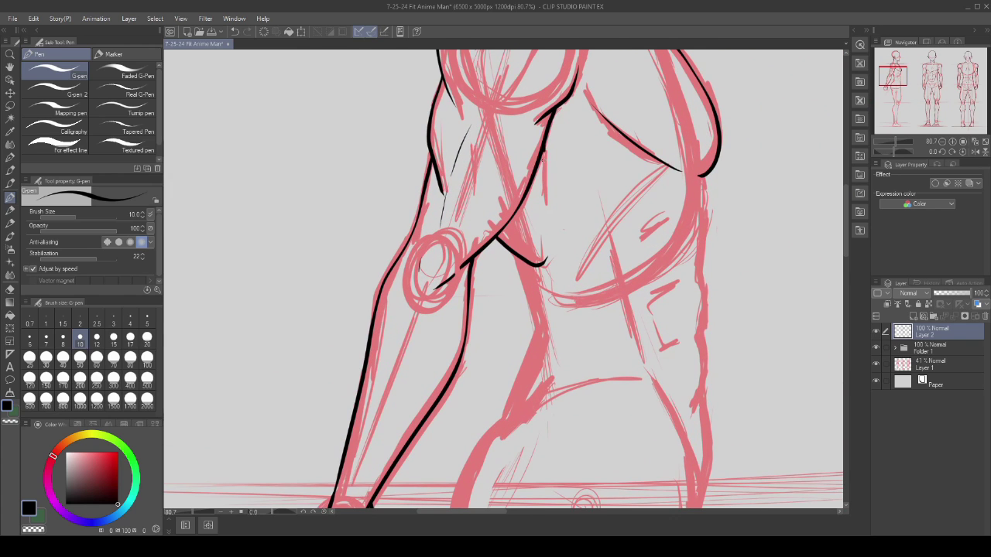
scroll(545, 145, down, 4)
scroll(620, 211, up, 3)
mouse_move(620, 210)
mouse_down()
mouse_move(622, 237)
mouse_move(588, 256)
mouse_up()
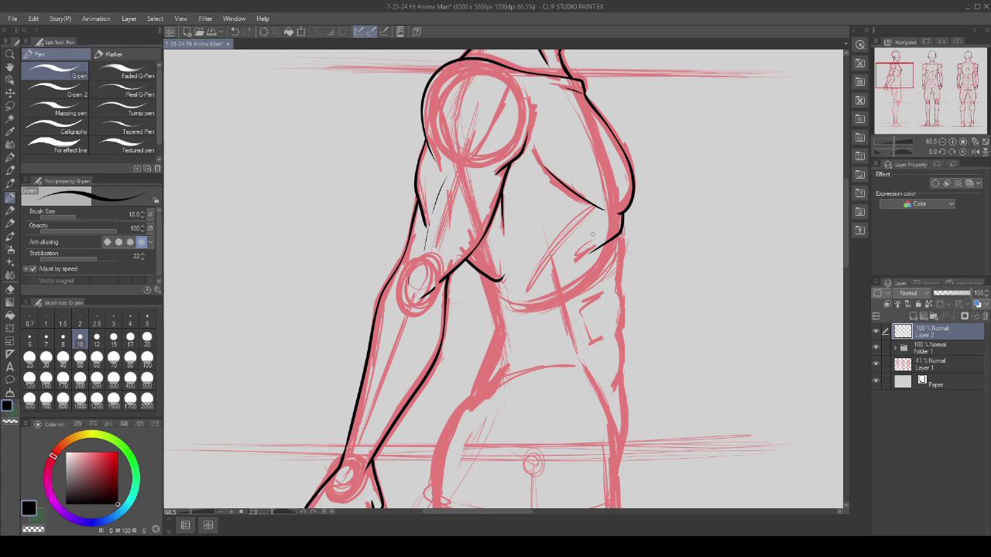
- Add short, thin muscle lines on the side of the chest below the armpit and save the file
drag(534, 193, 521, 182)
scroll(503, 199, down, 3)
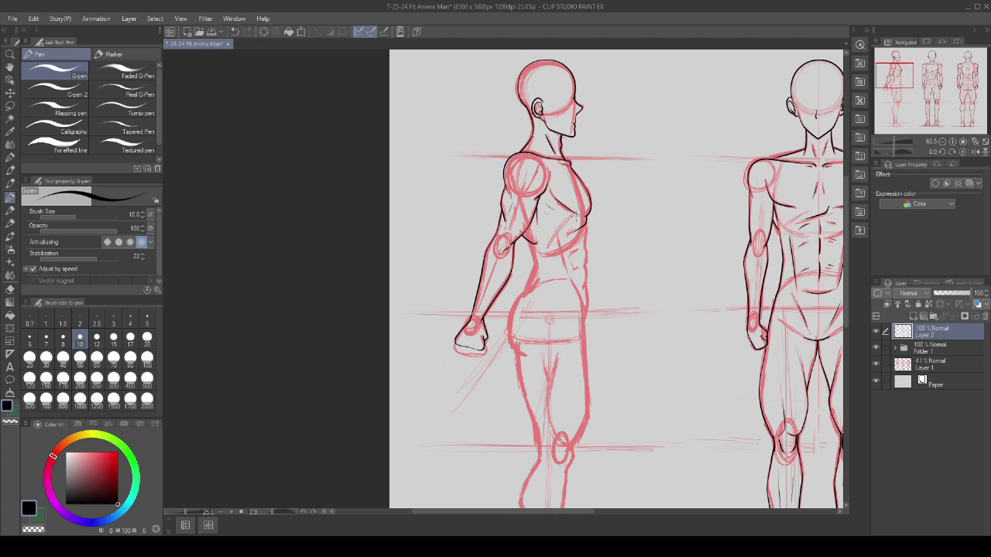
scroll(526, 206, up, 2)
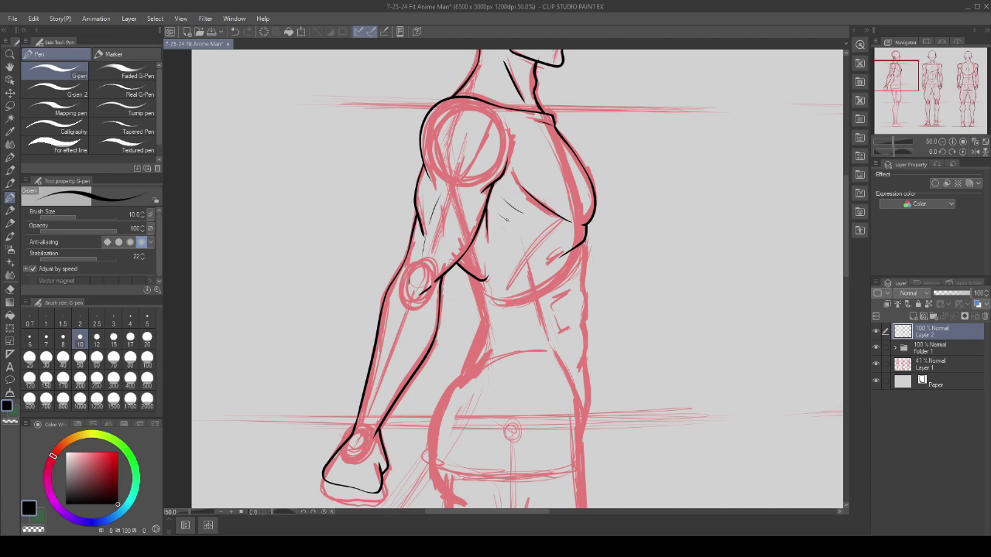
scroll(507, 219, up, 4)
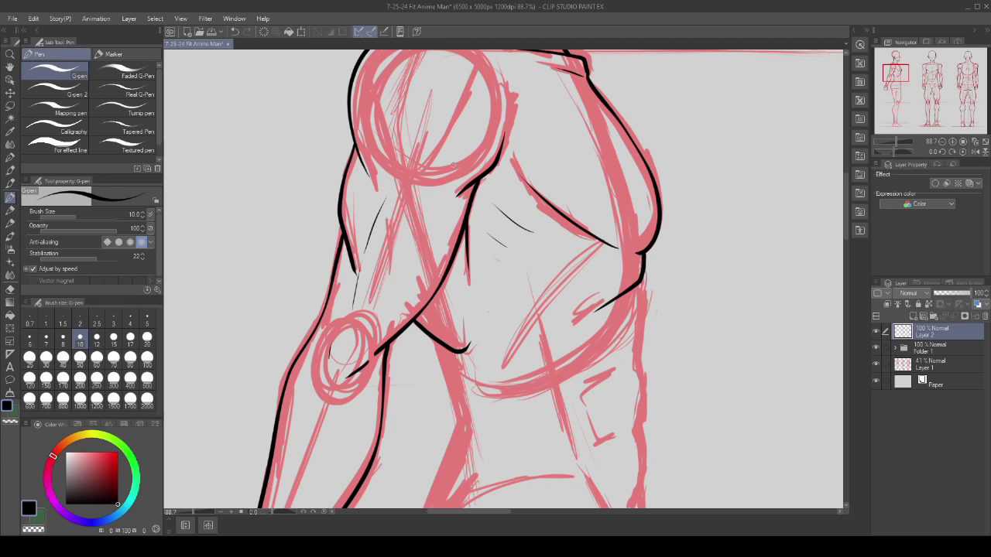
click(215, 32)
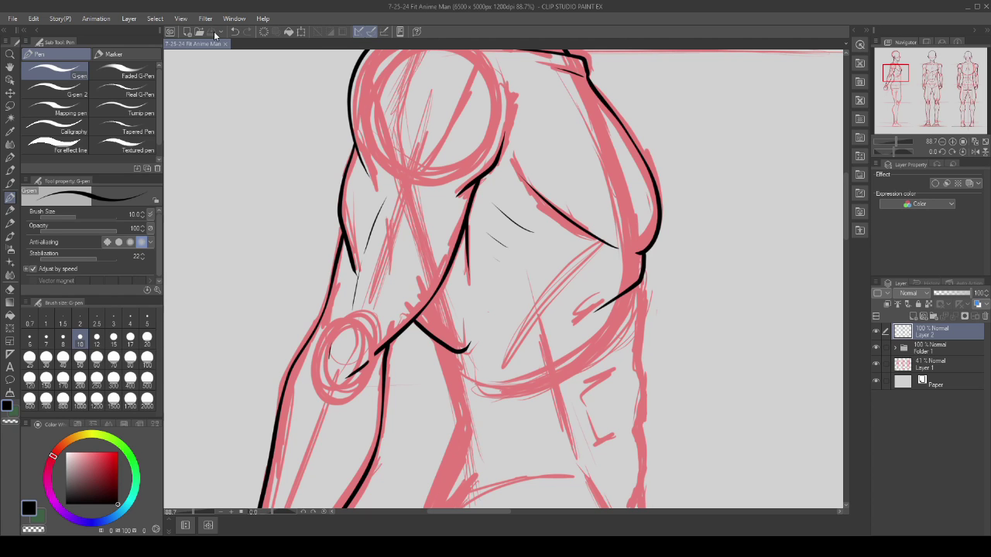
- Ink the buttock's curved contour from the lower back to the top of the thigh, redoing the first stroke
scroll(499, 217, down, 11)
scroll(480, 199, up, 8)
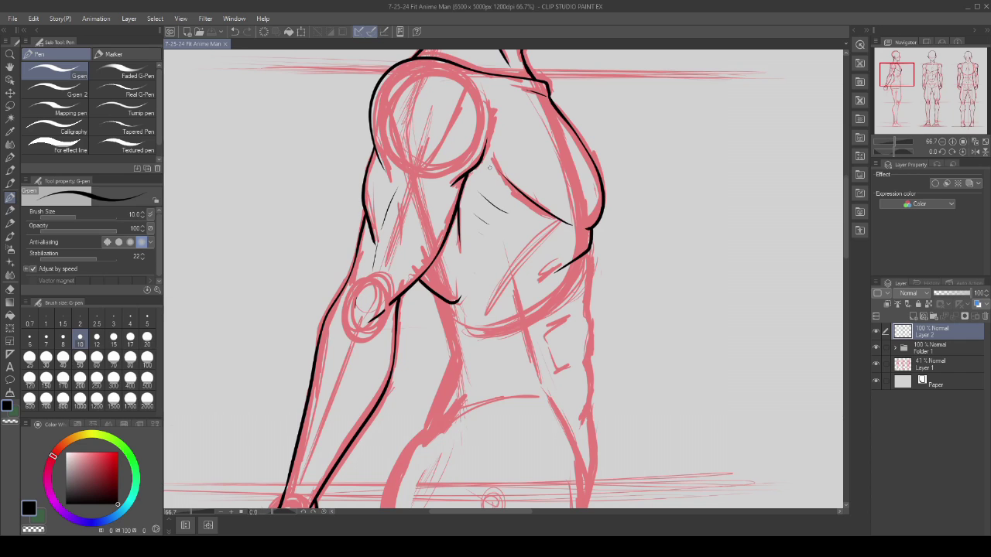
scroll(497, 182, down, 3)
scroll(497, 181, up, 1)
scroll(445, 256, up, 5)
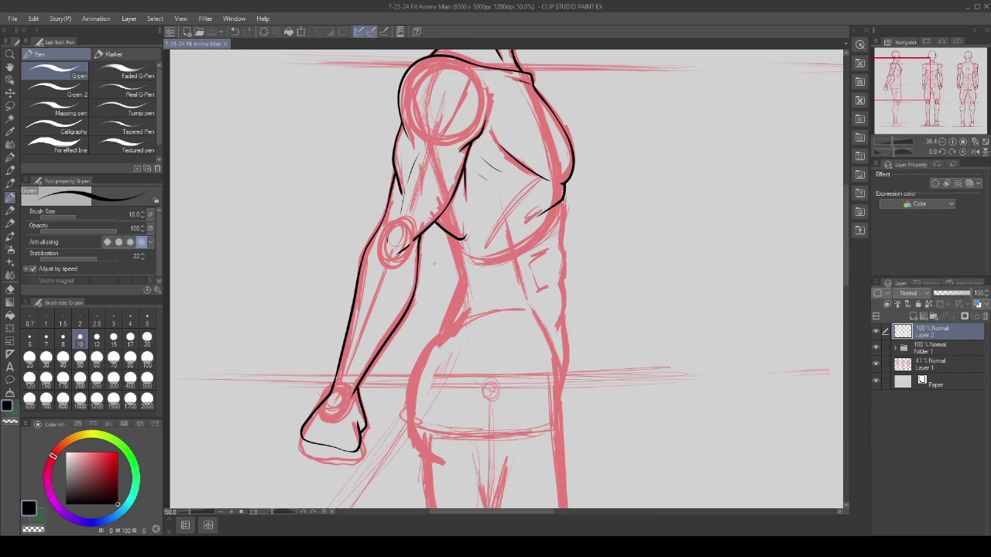
scroll(489, 190, down, 5)
scroll(418, 275, up, 3)
scroll(485, 190, down, 4)
scroll(430, 348, up, 2)
scroll(430, 347, up, 2)
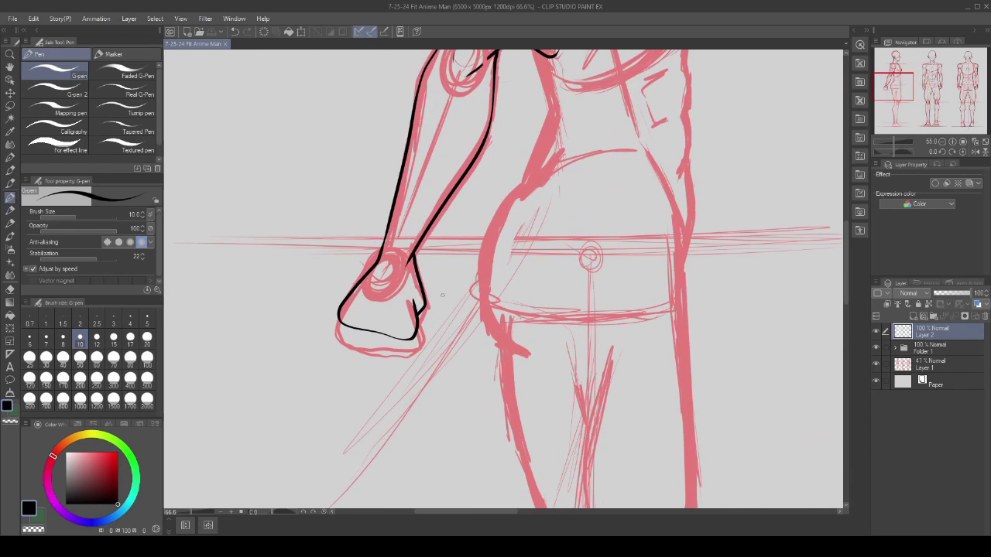
mouse_move(519, 185)
mouse_down()
mouse_move(490, 225)
mouse_move(478, 267)
mouse_move(483, 313)
mouse_move(516, 348)
mouse_up()
key(ctrl+z)
mouse_move(529, 177)
mouse_down()
mouse_move(505, 203)
mouse_move(481, 287)
mouse_move(494, 331)
mouse_move(523, 348)
mouse_up()
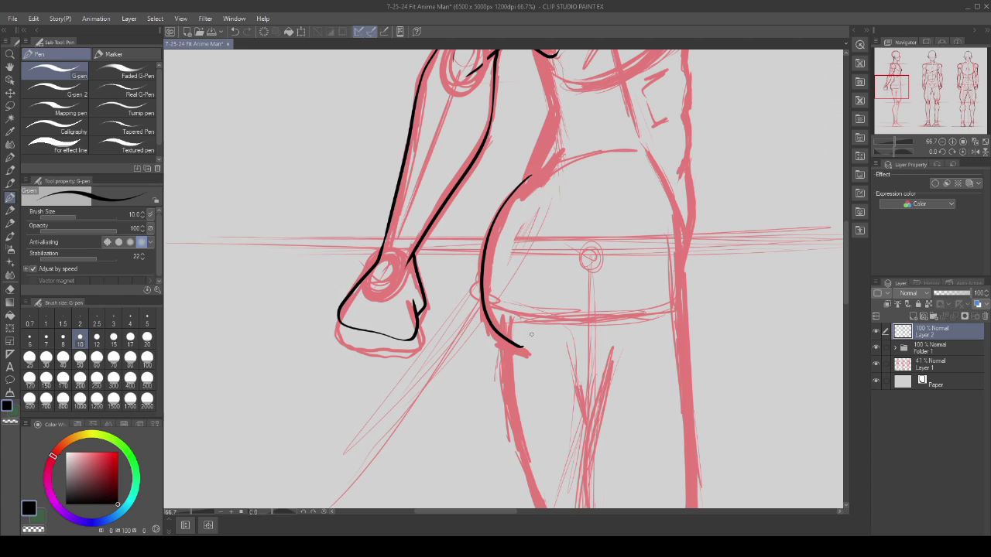
- Ink the lower back curve from the buttock up to the back muscle, with a short crease at the waist
scroll(534, 326, up, 2)
scroll(501, 298, down, 1)
scroll(502, 299, down, 4)
scroll(503, 294, up, 5)
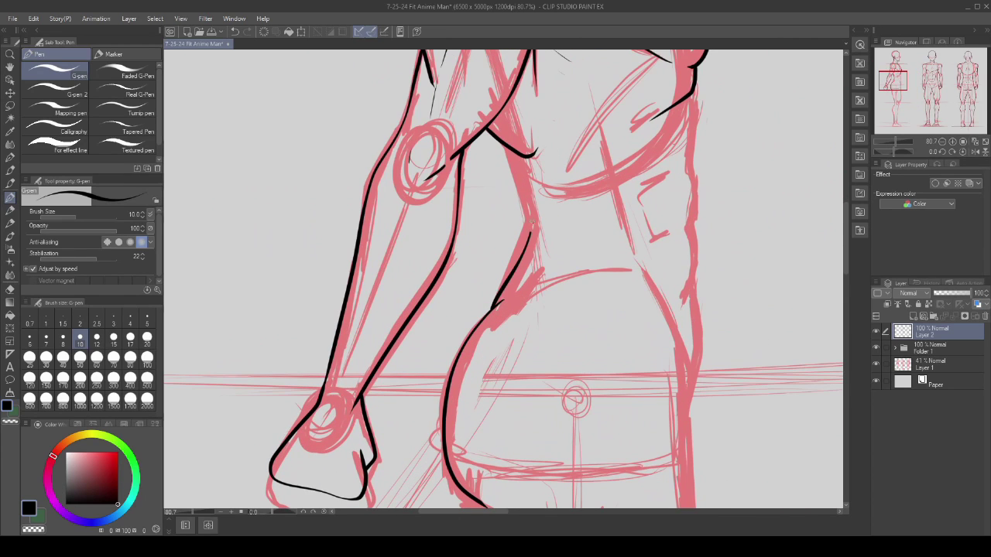
mouse_move(532, 230)
mouse_down()
mouse_move(526, 198)
mouse_move(483, 145)
mouse_up()
scroll(500, 290, down, 3)
scroll(499, 290, up, 5)
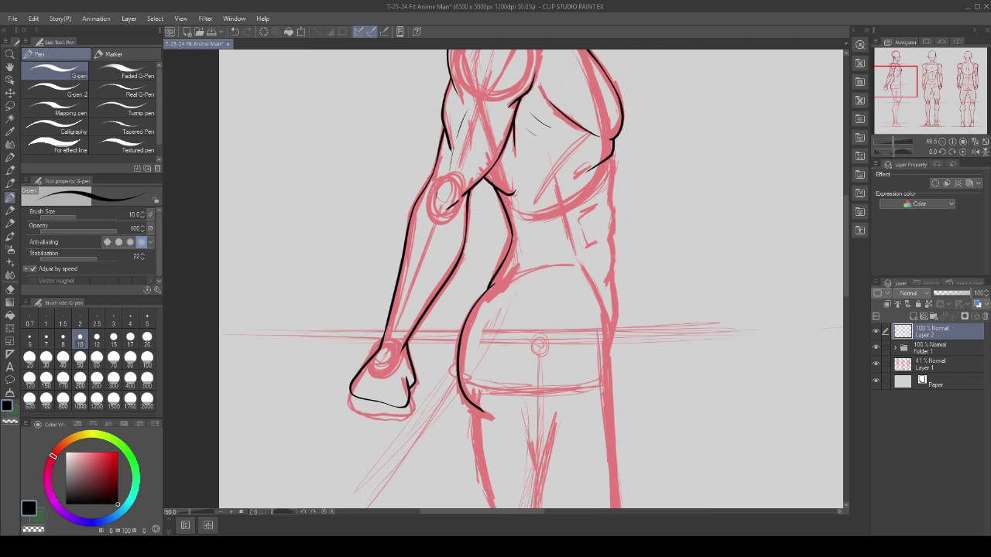
drag(480, 303, 496, 273)
scroll(496, 273, down, 4)
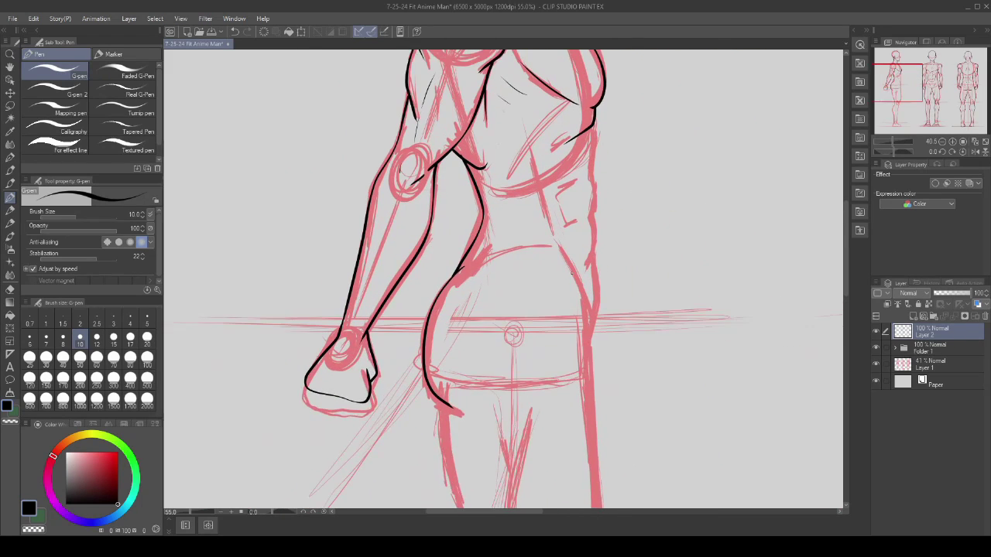
- Ink the hip line from the waist down to the front of the pelvis and the muscle line along the abdomen's side
mouse_move(558, 241)
mouse_down()
mouse_move(586, 304)
mouse_move(589, 375)
mouse_up()
scroll(585, 362, down, 4)
scroll(561, 251, up, 7)
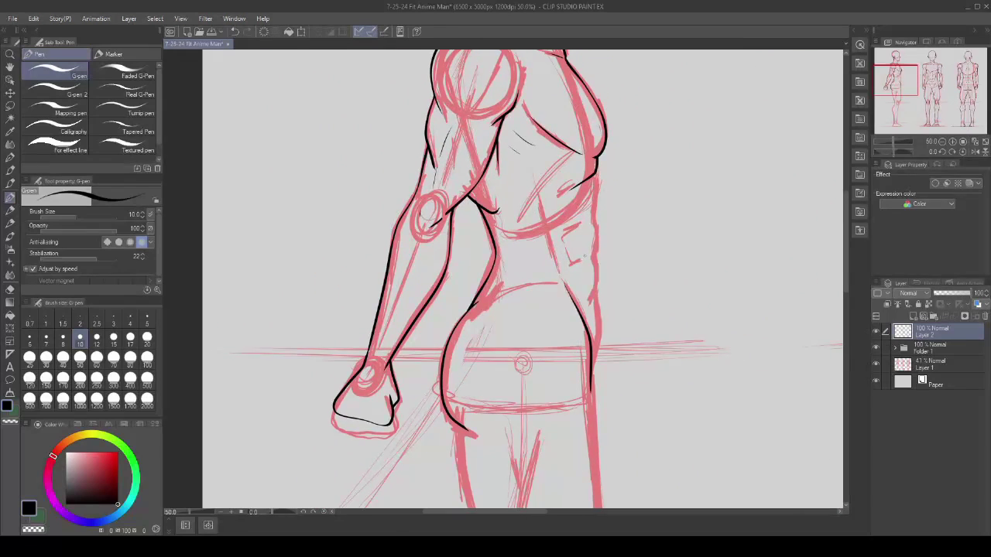
drag(521, 168, 542, 277)
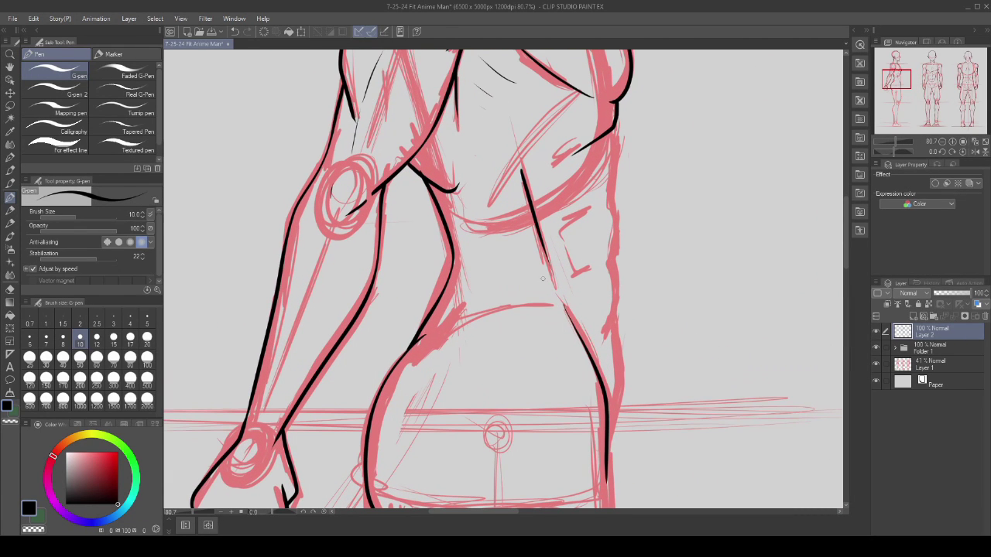
- Ink the wavy front contour of the stomach and short abdominal muscle marks just inside it
drag(616, 132, 611, 432)
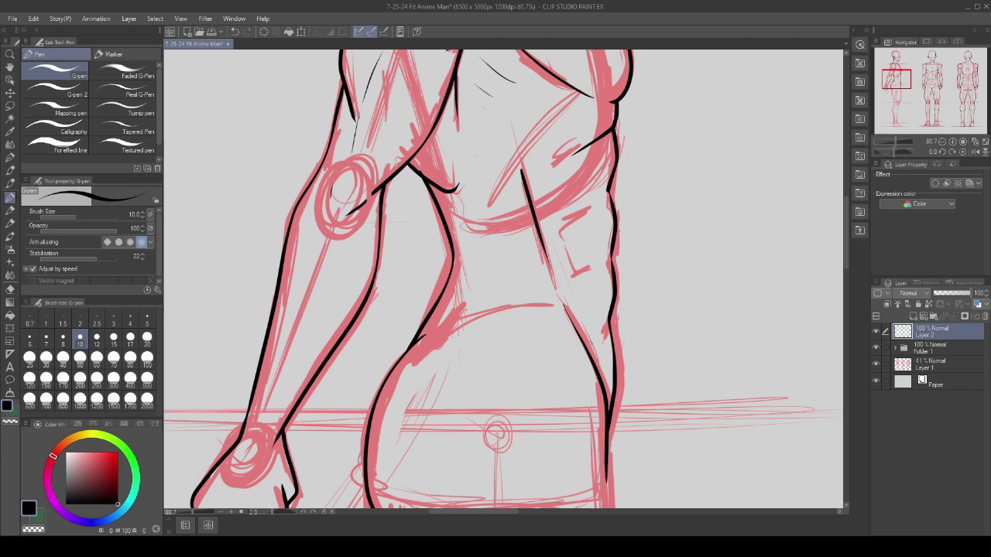
scroll(588, 335, up, 1)
drag(586, 332, 601, 325)
drag(590, 261, 570, 273)
drag(588, 192, 563, 213)
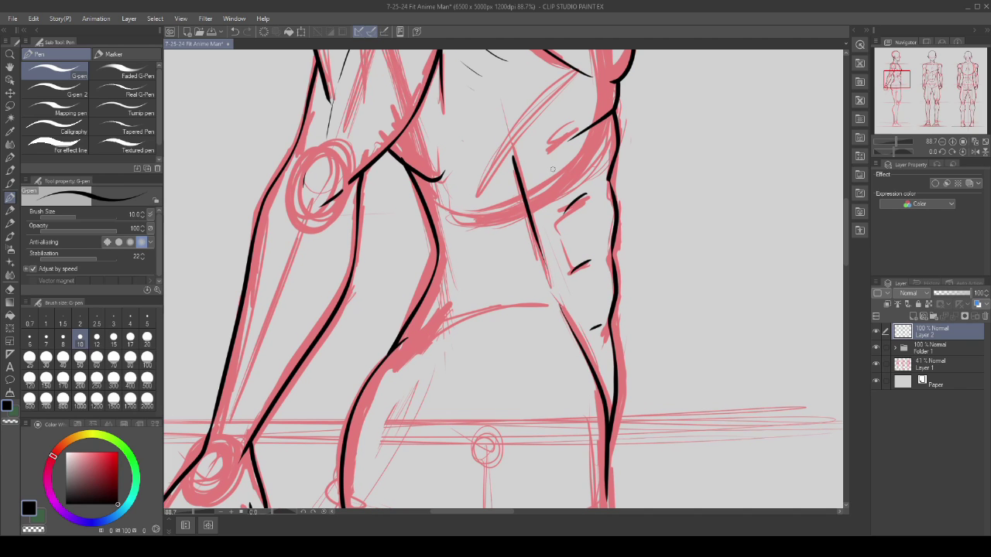
drag(558, 150, 547, 171)
- Ink the thigh's back and front contours down to the knee, plus the thin muscle line running down its middle
scroll(547, 172, down, 8)
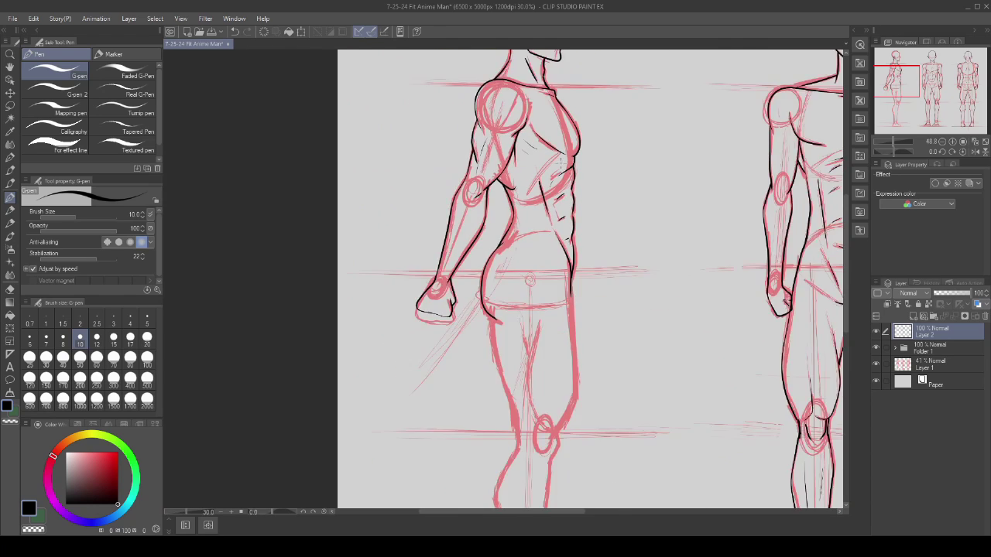
scroll(505, 307, up, 5)
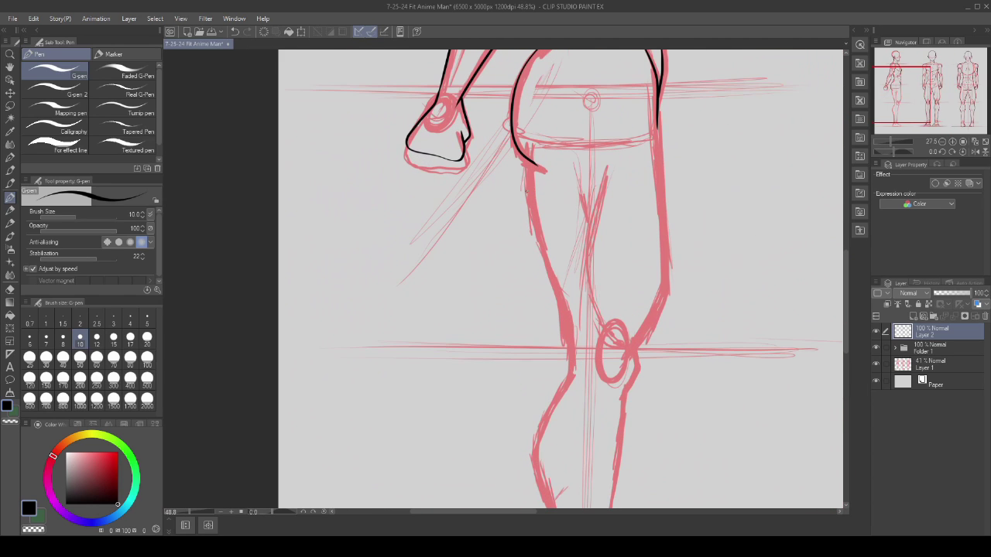
drag(523, 156, 573, 353)
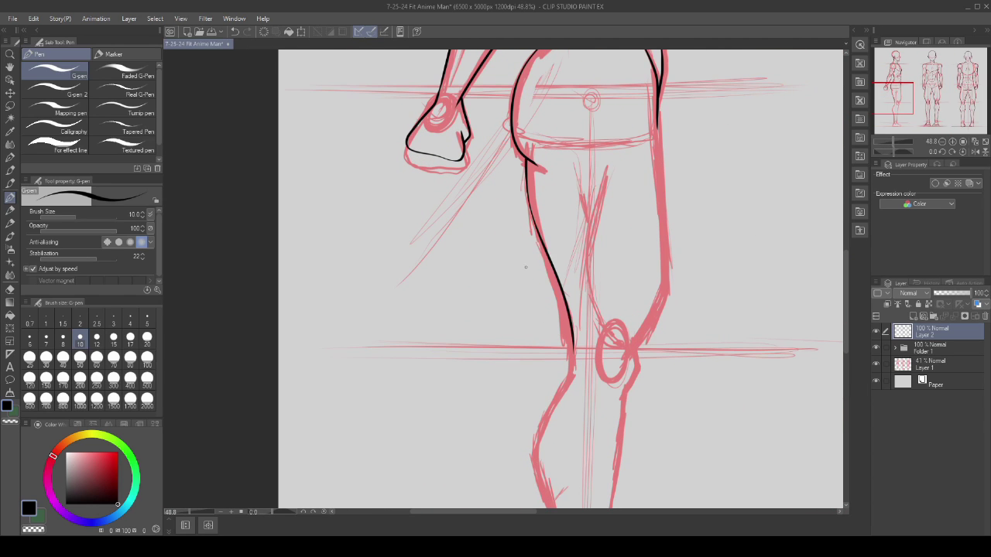
scroll(573, 353, down, 2)
scroll(548, 207, up, 1)
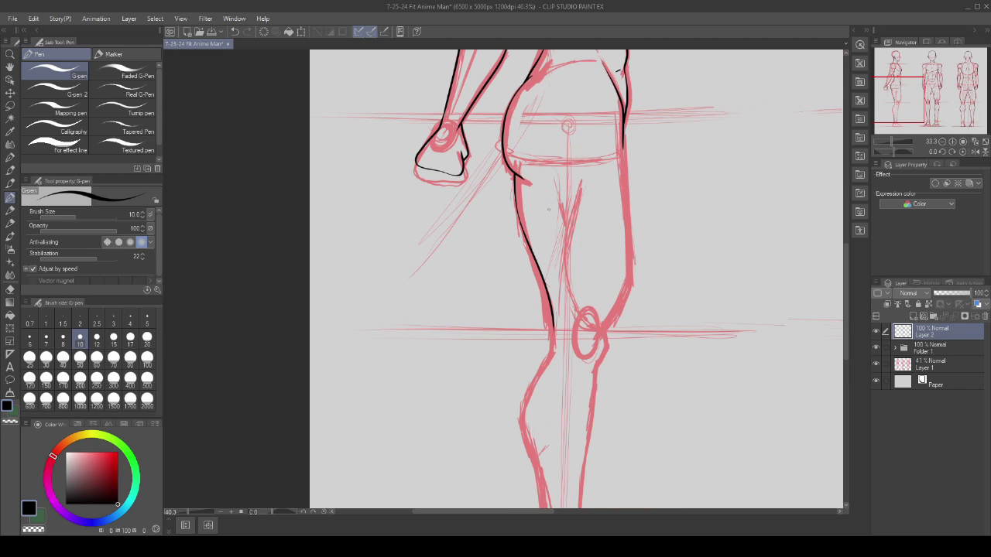
scroll(620, 194, up, 1)
mouse_move(624, 133)
mouse_down()
mouse_move(637, 266)
mouse_move(622, 329)
mouse_move(602, 369)
mouse_up()
mouse_move(568, 204)
mouse_down()
mouse_move(562, 313)
mouse_move(583, 354)
mouse_up()
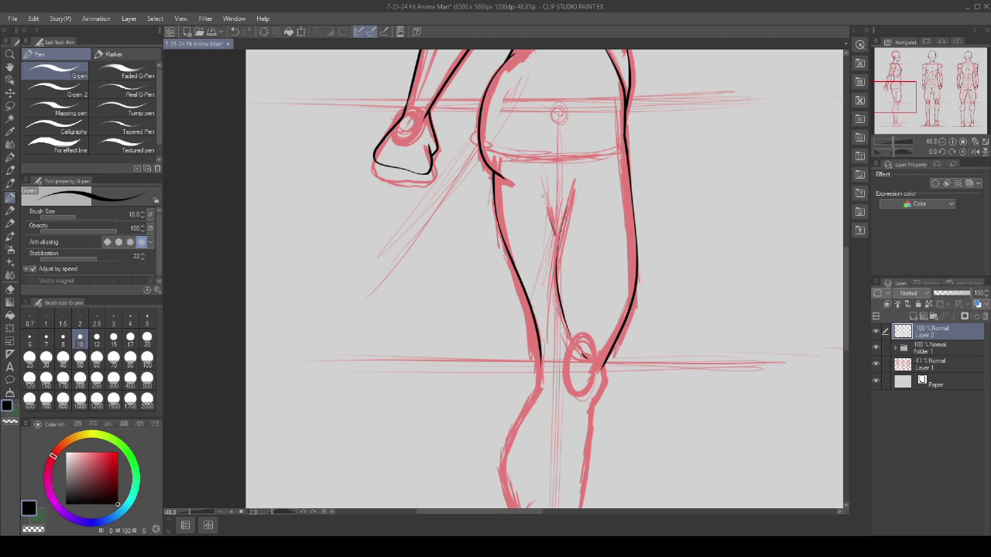
- Extend the line at the back of the knee and ink the kneecap's front contour
scroll(550, 220, down, 4)
scroll(530, 341, up, 5)
drag(546, 218, 541, 285)
scroll(545, 256, down, 2)
scroll(603, 226, up, 2)
drag(603, 238, 589, 280)
- Ink the shin's front contour from below the kneecap to the ankle, redoing the stroke until it follows the sketch
scroll(592, 263, down, 5)
scroll(592, 263, up, 1)
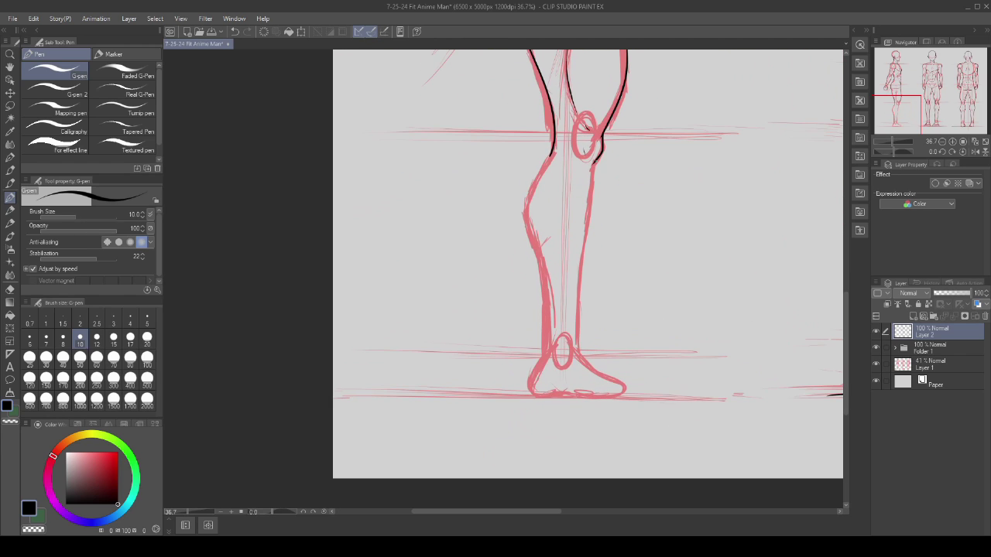
scroll(594, 163, up, 1)
scroll(585, 210, up, 1)
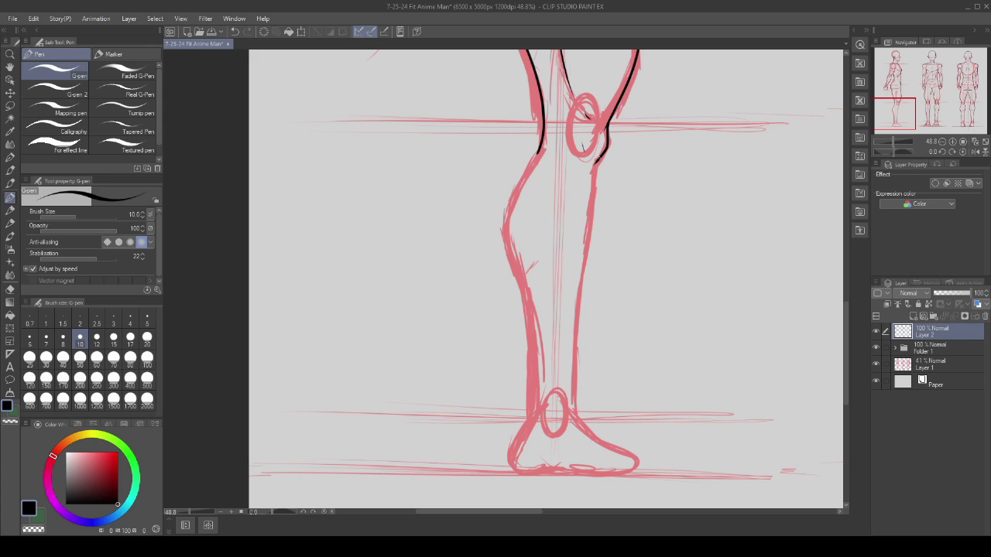
drag(596, 161, 568, 407)
key(ctrl+z)
drag(596, 161, 573, 420)
key(ctrl+z)
drag(596, 159, 574, 409)
scroll(550, 238, down, 3)
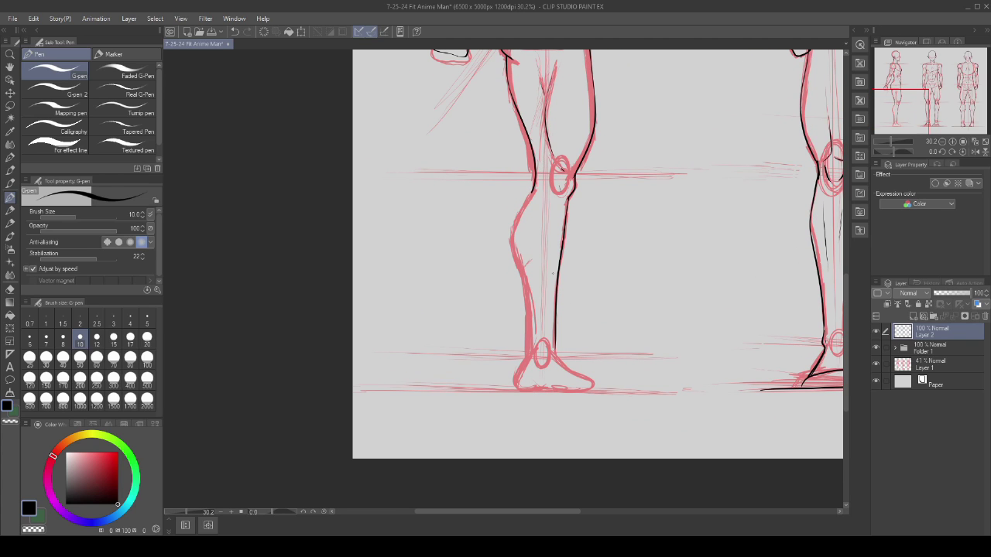
drag(586, 205, 580, 353)
key(ctrl+z)
drag(588, 203, 577, 354)
key(ctrl+z)
drag(590, 198, 577, 346)
key(ctrl+z)
- Ink the calf's back contour from behind the knee, with a short muscle line on the lower calf
scroll(529, 268, up, 7)
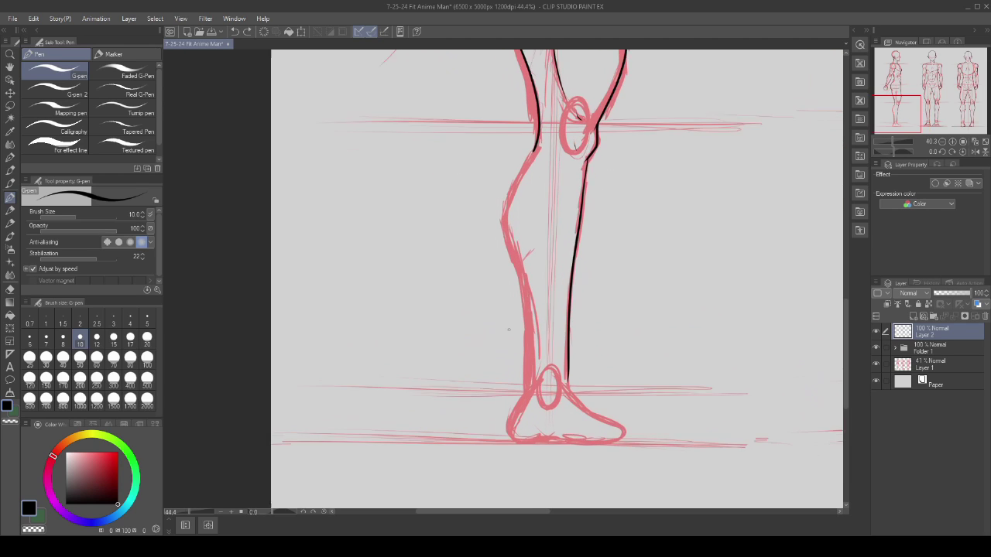
mouse_move(540, 127)
mouse_down()
mouse_move(504, 199)
mouse_move(524, 275)
mouse_up()
scroll(532, 260, down, 1)
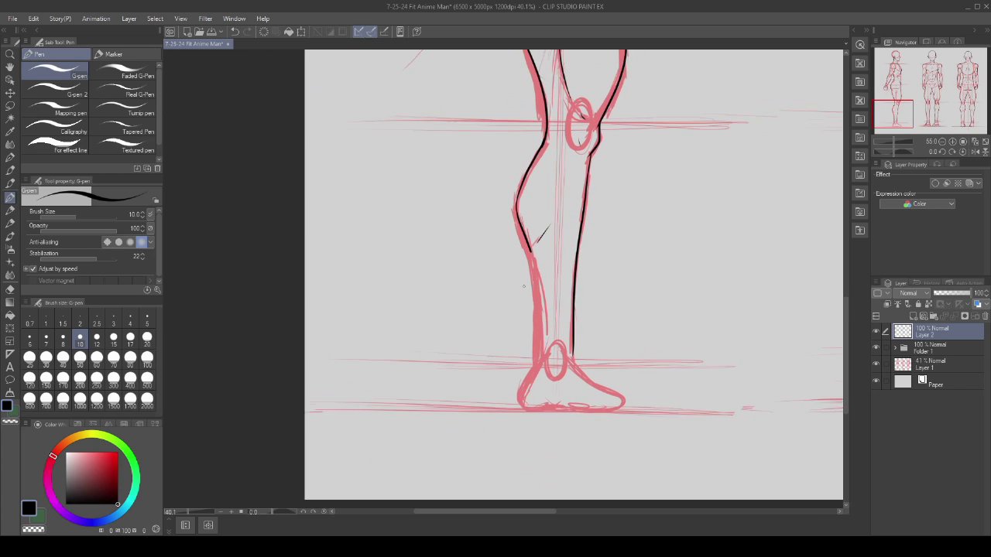
- Ink the back of the lower leg down to the heel, redoing strokes, and outline the foot
drag(531, 245, 550, 364)
key(ctrl+z)
mouse_move(530, 240)
mouse_down()
mouse_move(542, 383)
mouse_move(588, 384)
mouse_move(650, 430)
mouse_move(663, 460)
mouse_move(577, 458)
mouse_up()
key(ctrl+z)
scroll(582, 390, up, 2)
mouse_move(529, 371)
mouse_down()
mouse_move(529, 456)
mouse_move(619, 459)
mouse_up()
- Hide the red construction sketch layer so that only the black line art shows
scroll(546, 322, down, 5)
scroll(548, 325, down, 6)
scroll(540, 160, up, 3)
scroll(561, 229, down, 5)
scroll(600, 209, up, 3)
click(876, 363)
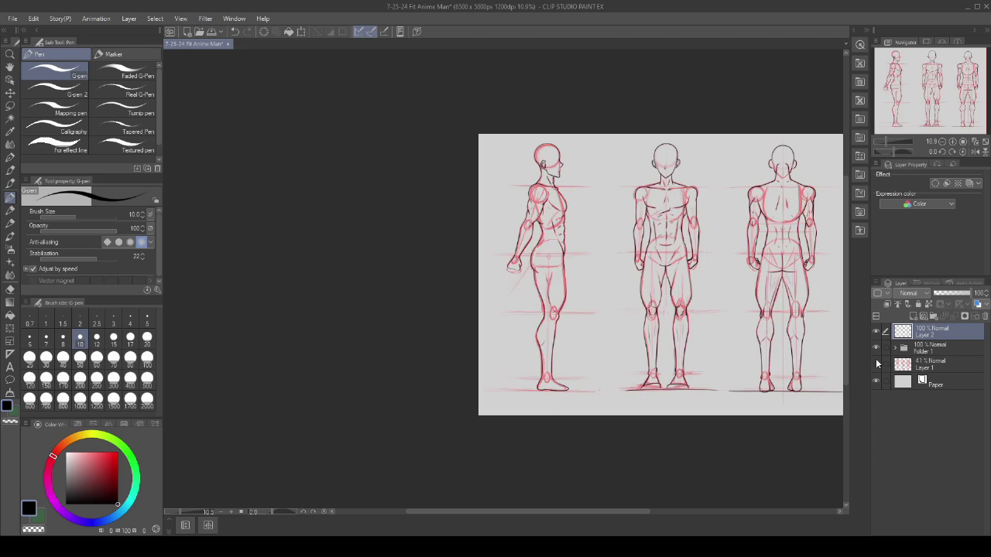
scroll(557, 256, down, 1)
scroll(554, 232, up, 1)
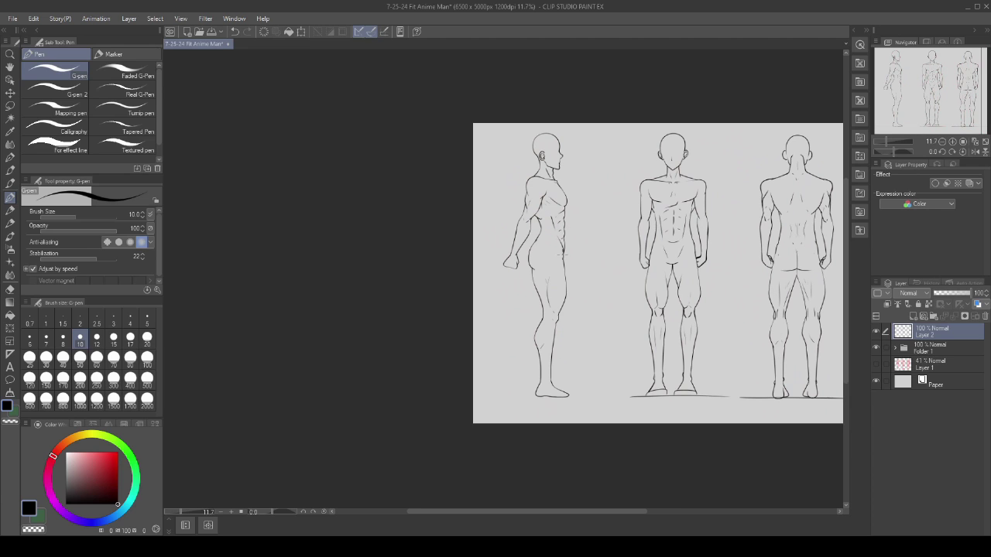
- Draw a thin horizontal ground line under the side-view man's foot, redoing the stroke as needed
scroll(548, 401, up, 3)
drag(423, 392, 692, 392)
key(ctrl+z)
mouse_move(410, 397)
mouse_down()
mouse_move(693, 397)
mouse_move(463, 399)
mouse_move(684, 396)
mouse_up()
key(ctrl+z)
- Check the side view against the front and back figures and save the file
scroll(590, 333, down, 2)
scroll(590, 332, down, 1)
scroll(600, 228, up, 1)
scroll(622, 205, up, 2)
scroll(579, 280, down, 3)
scroll(577, 131, up, 1)
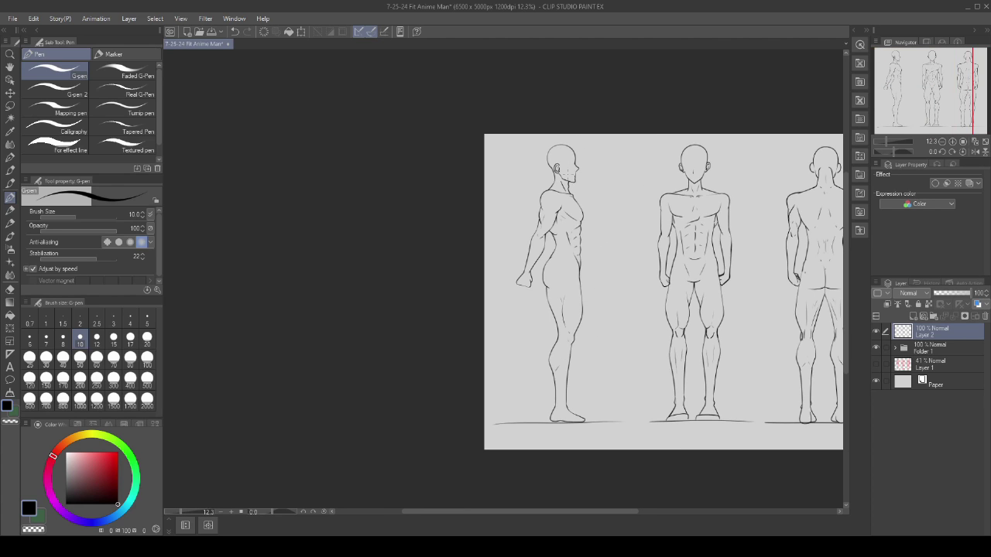
scroll(573, 175, up, 2)
scroll(580, 208, down, 5)
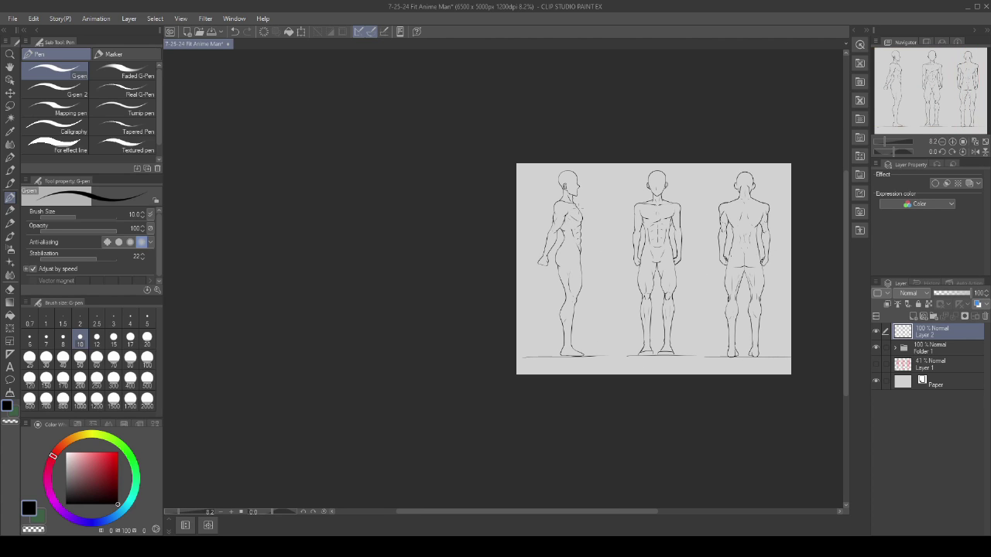
scroll(580, 212, up, 1)
scroll(584, 251, down, 1)
scroll(583, 251, up, 3)
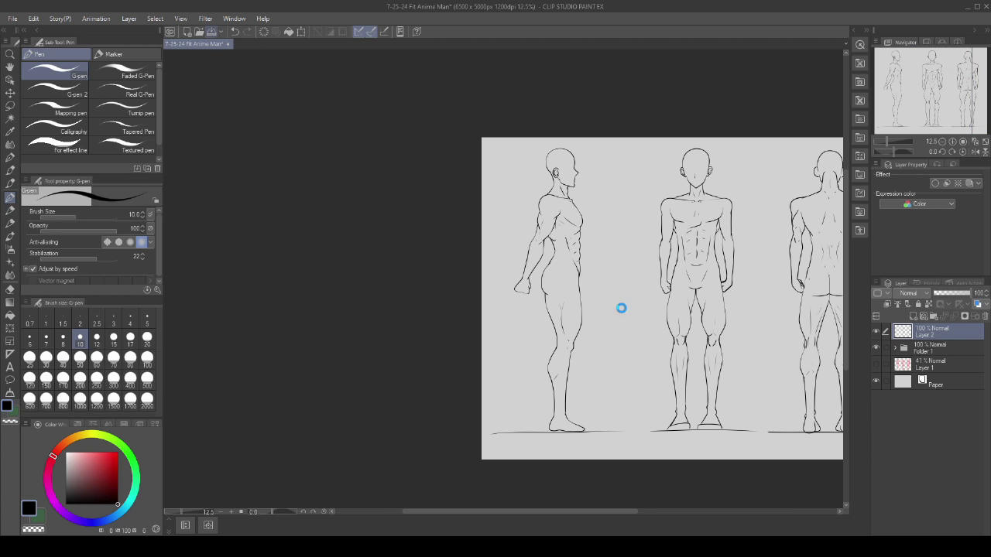
scroll(568, 278, down, 1)
scroll(533, 250, up, 2)
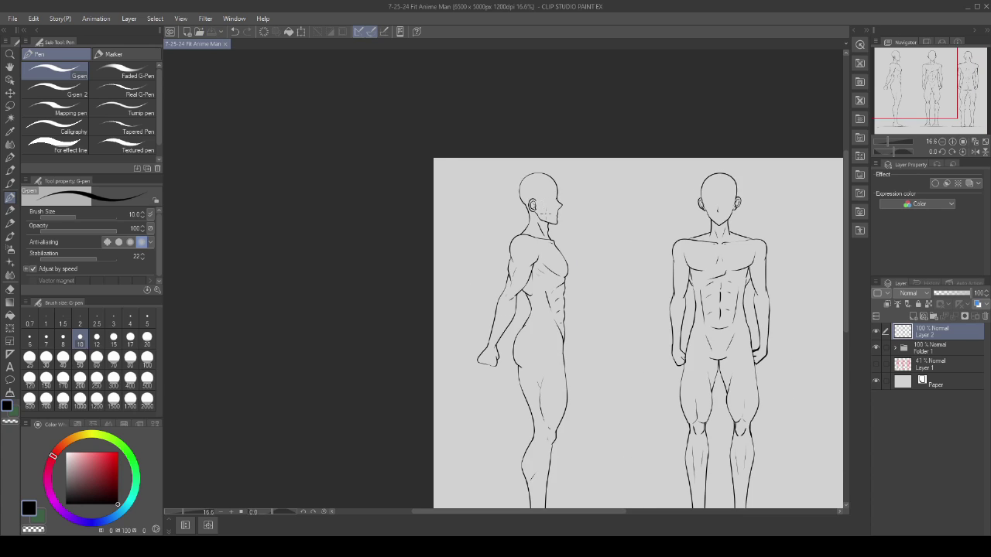
- Try a new stroke along the side-view man's lower back, undo it, and save the file
scroll(533, 250, up, 2)
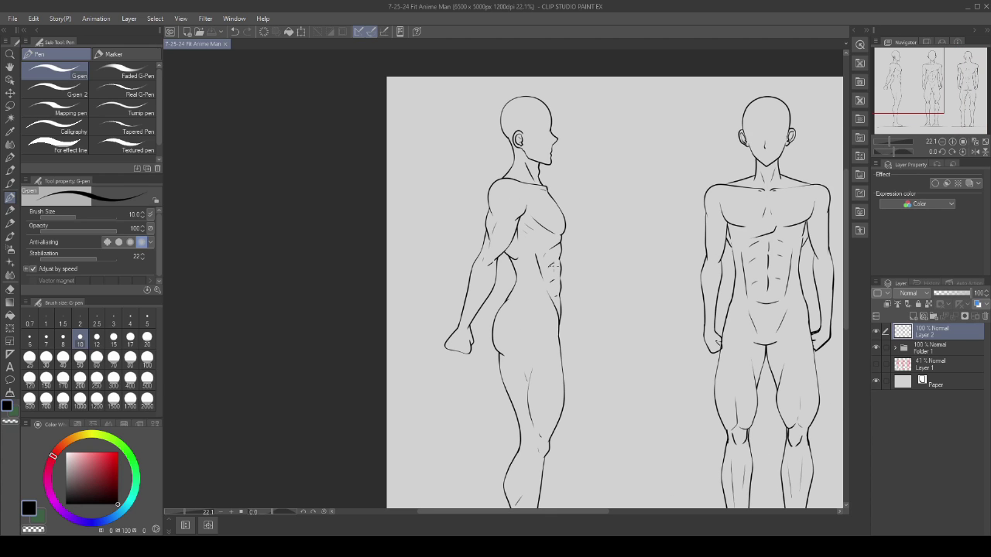
scroll(541, 271, up, 1)
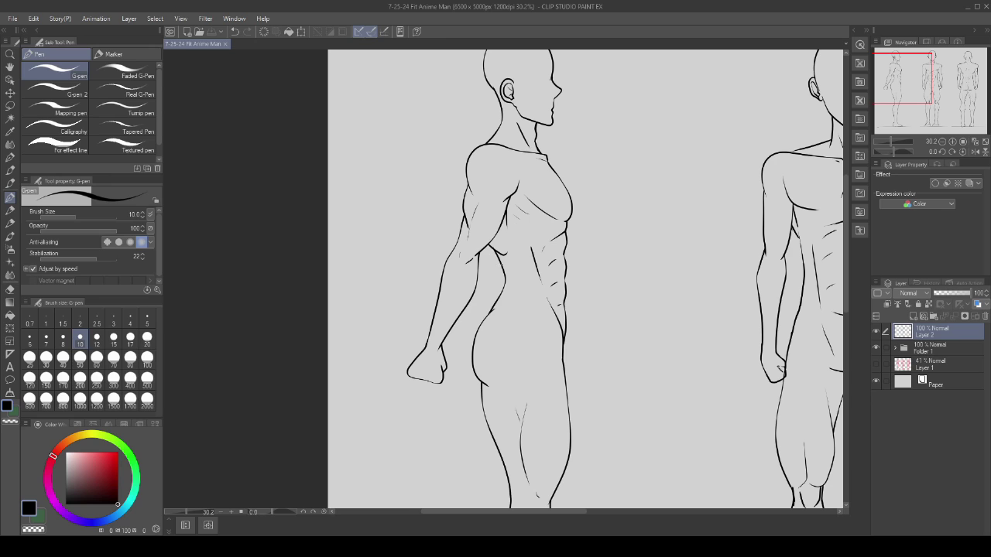
scroll(494, 256, up, 1)
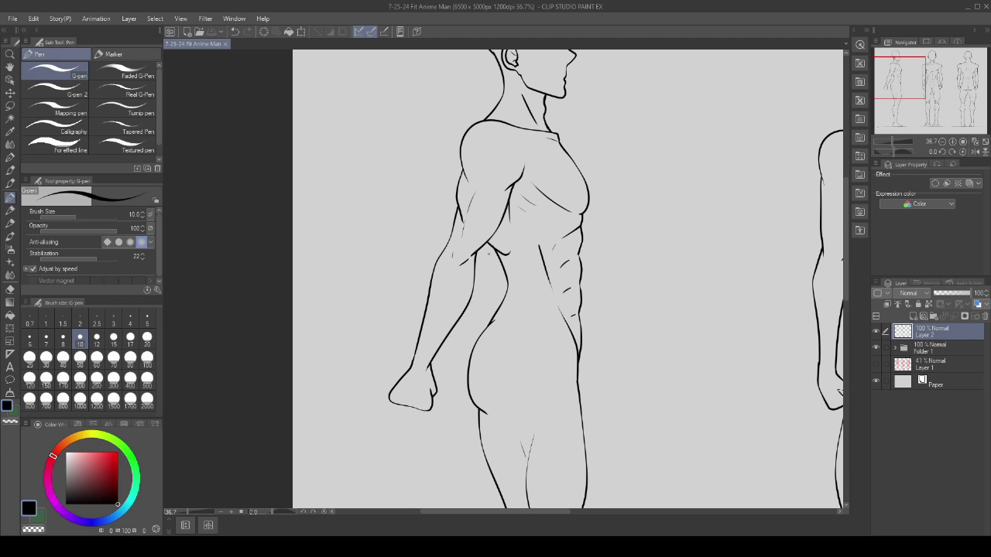
scroll(545, 241, down, 6)
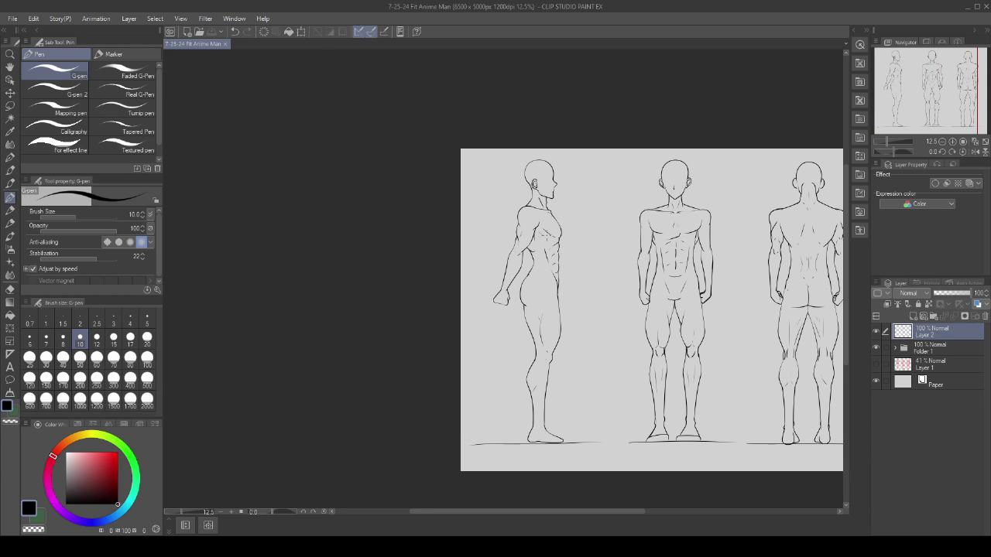
scroll(507, 242, up, 1)
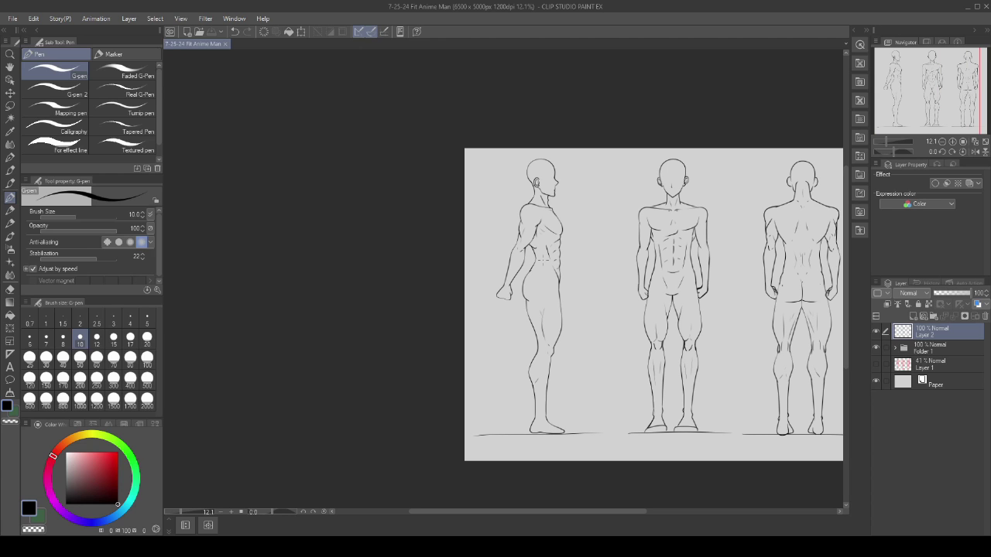
scroll(498, 203, up, 6)
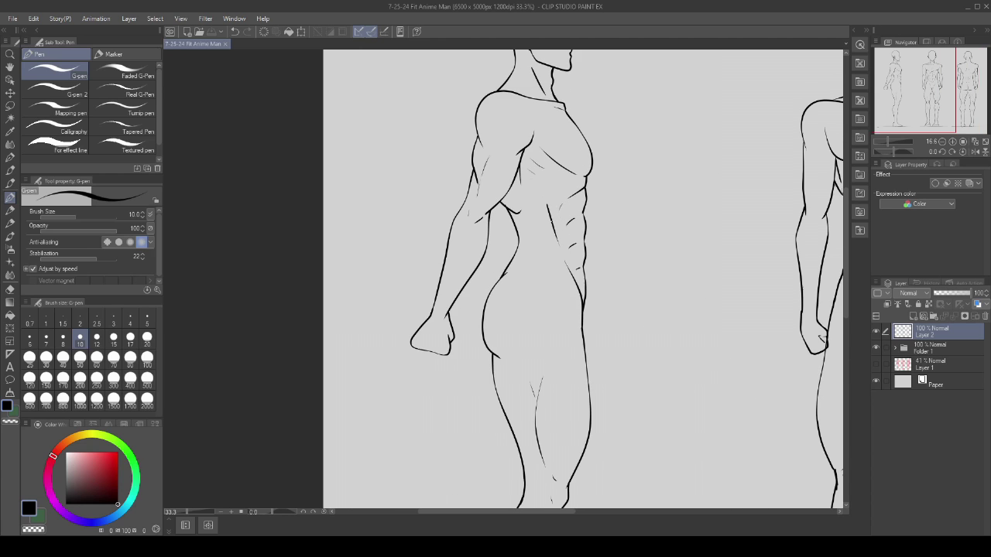
mouse_move(499, 203)
mouse_down()
mouse_move(510, 248)
mouse_move(497, 287)
mouse_up()
key(ctrl+z)
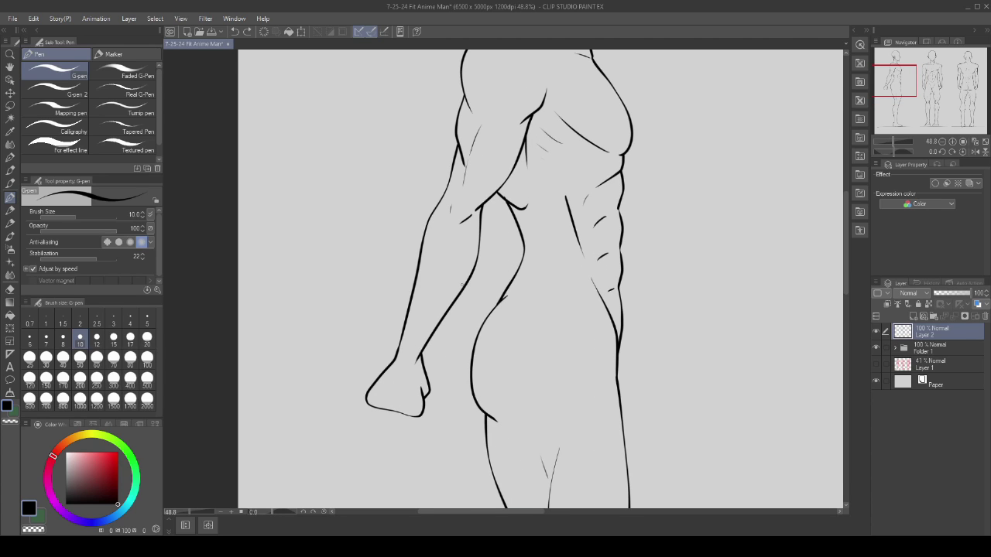
click(211, 32)
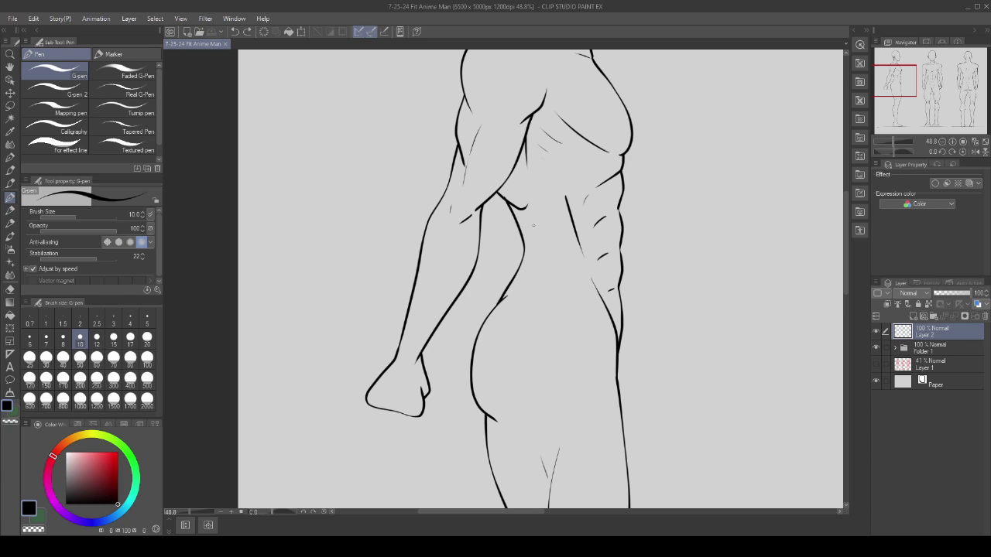
- Try new strokes along the front contour of the side-view man's stomach and undo them
scroll(532, 227, down, 5)
scroll(581, 193, up, 4)
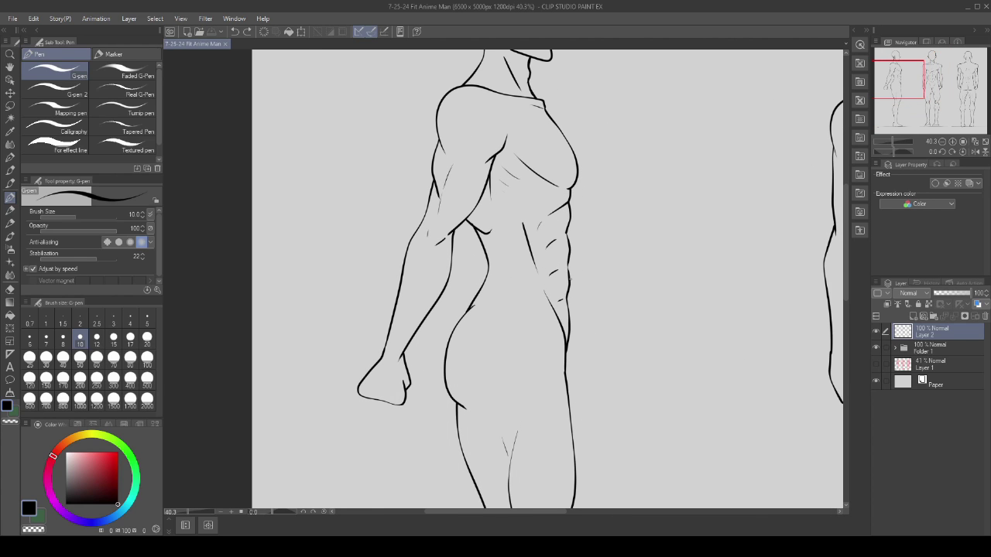
scroll(572, 288, down, 3)
scroll(572, 288, up, 1)
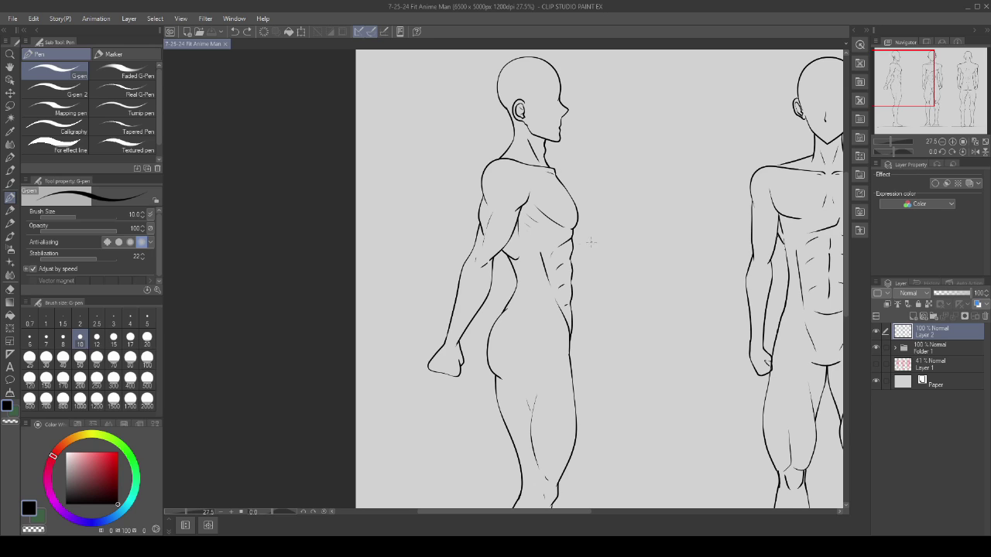
scroll(597, 245, up, 2)
drag(569, 253, 568, 255)
drag(569, 291, 568, 292)
key(ctrl+z)
key(ctrl+z)
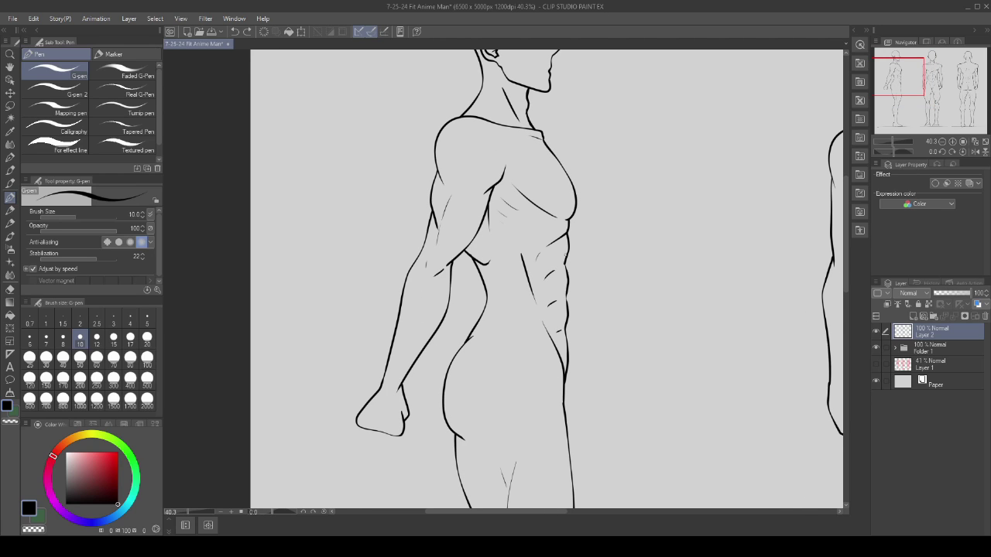
scroll(600, 245, up, 2)
mouse_move(606, 227)
mouse_down()
mouse_move(596, 271)
mouse_move(608, 298)
mouse_move(596, 312)
mouse_up()
key(ctrl+z)
key(ctrl+z)
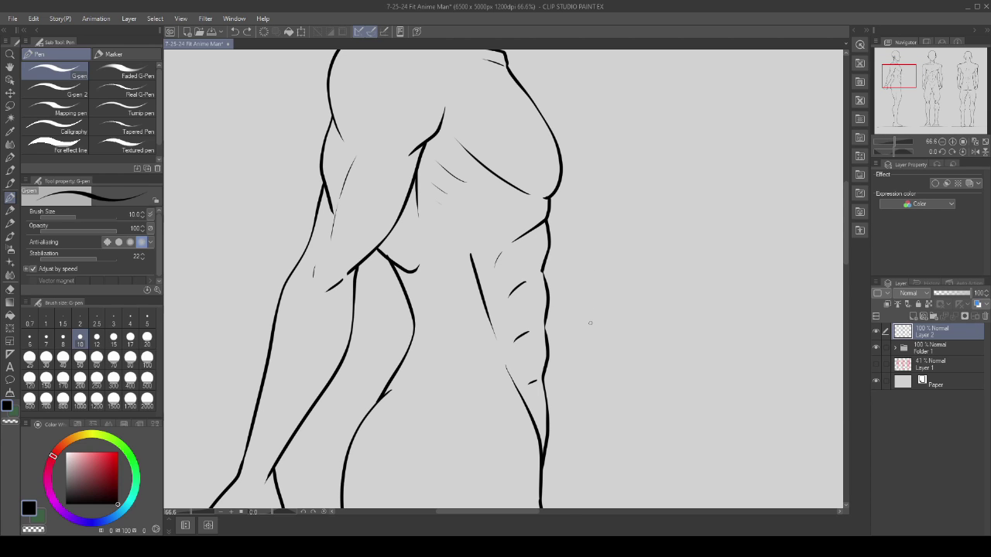
- Try a new stroke near the side-view man's collarbone, undo it, and save the file
scroll(591, 323, down, 3)
scroll(581, 191, up, 2)
scroll(581, 191, up, 1)
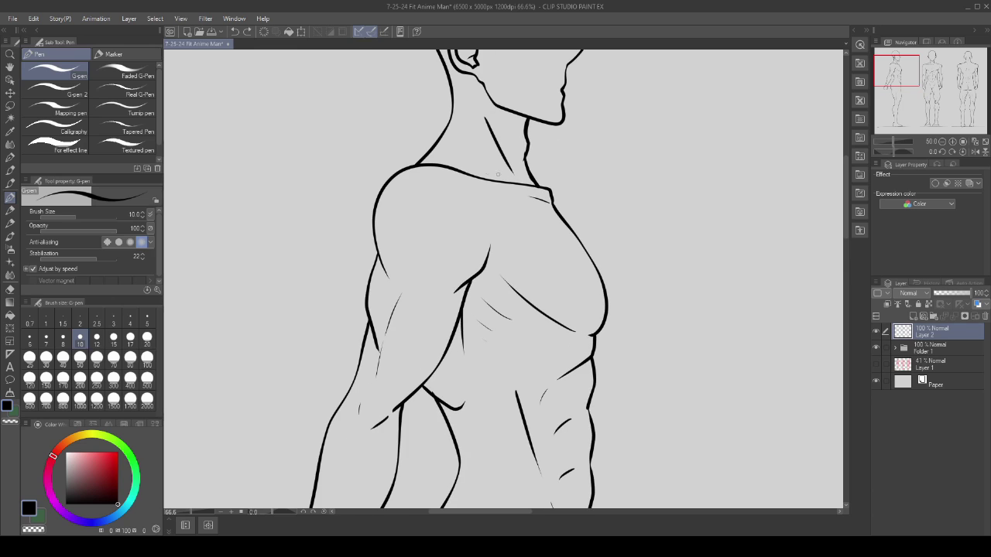
scroll(542, 199, up, 2)
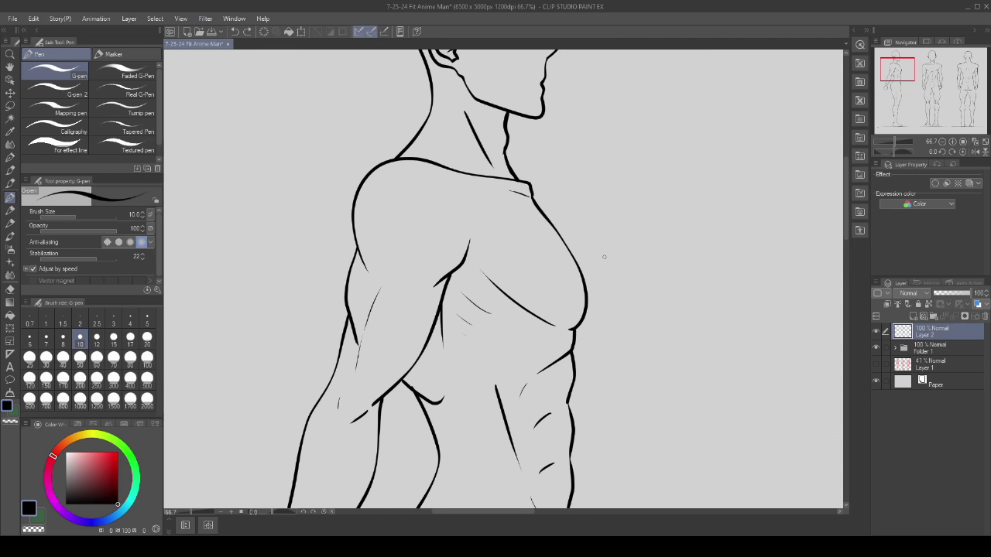
scroll(589, 202, up, 1)
mouse_move(589, 194)
mouse_down()
mouse_move(627, 230)
mouse_move(650, 281)
mouse_move(573, 186)
mouse_up()
key(ctrl+z)
key(ctrl+z)
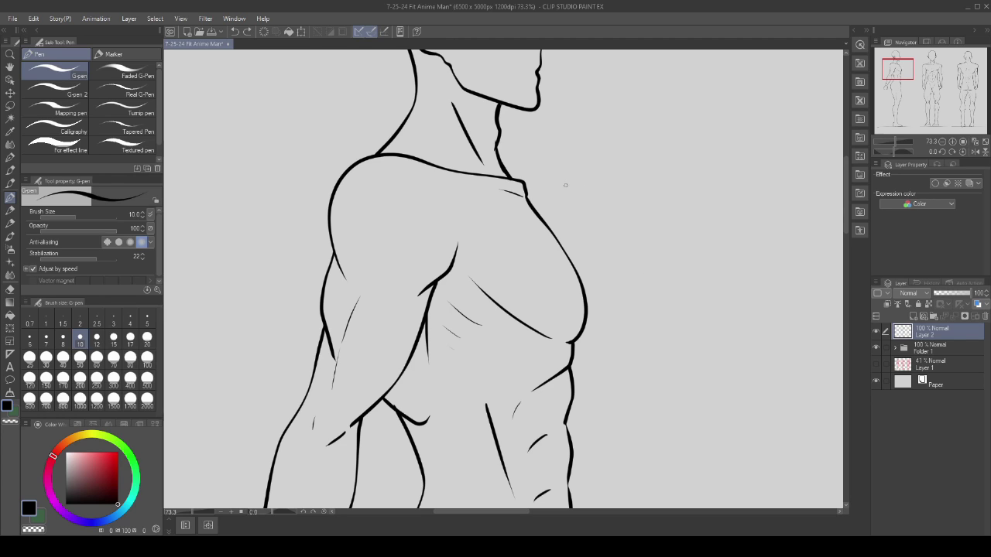
click(212, 31)
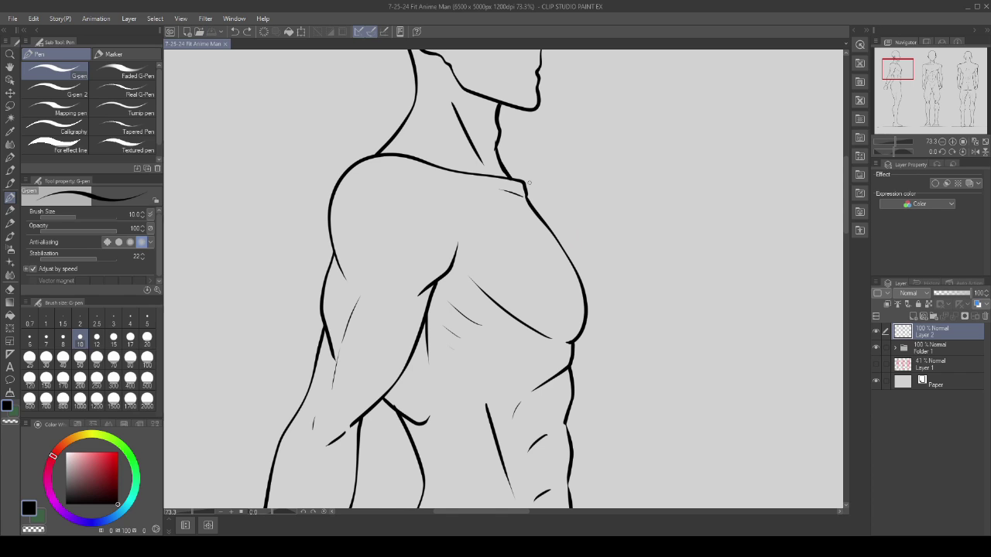
- Try short new strokes on the side-view man's buttock and thigh and remove them
scroll(529, 182, down, 7)
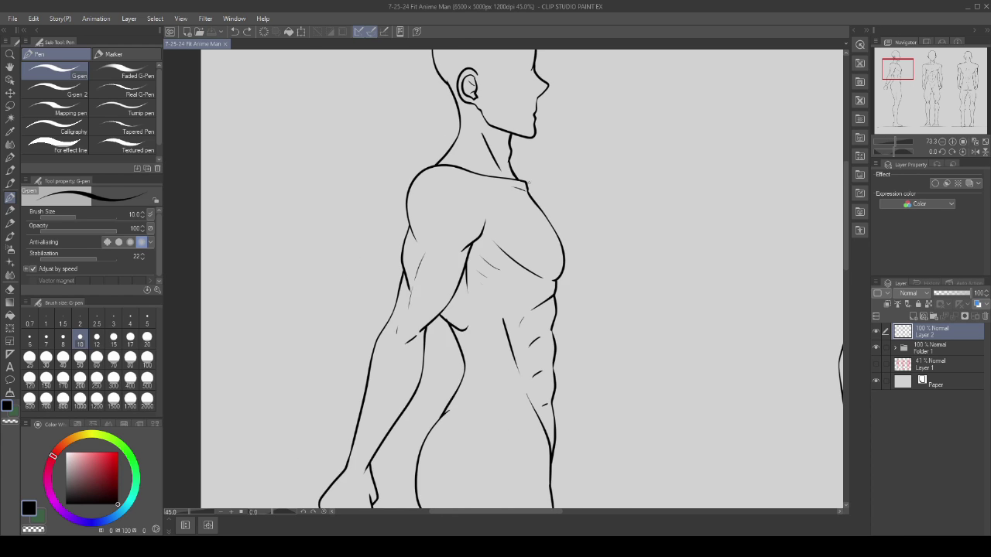
scroll(519, 179, up, 4)
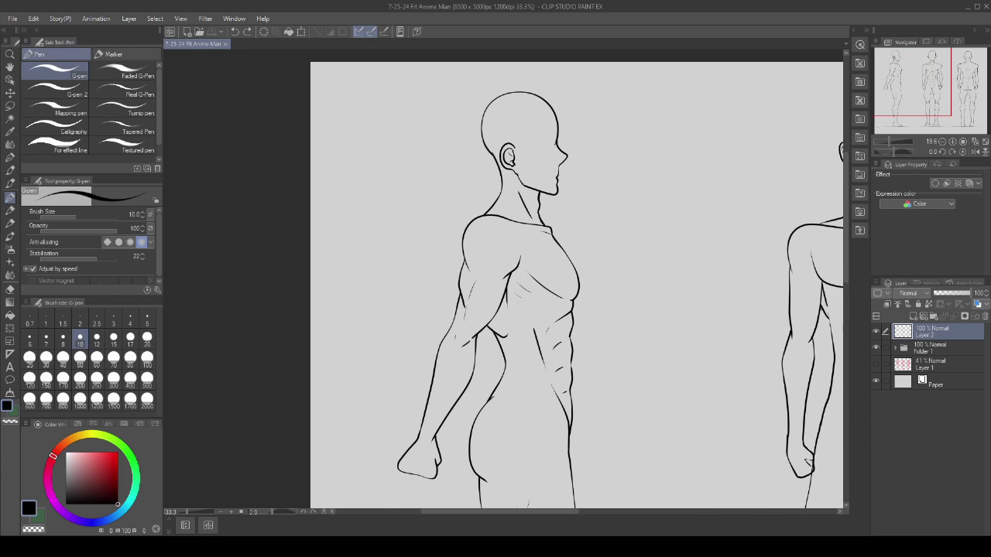
scroll(490, 159, down, 5)
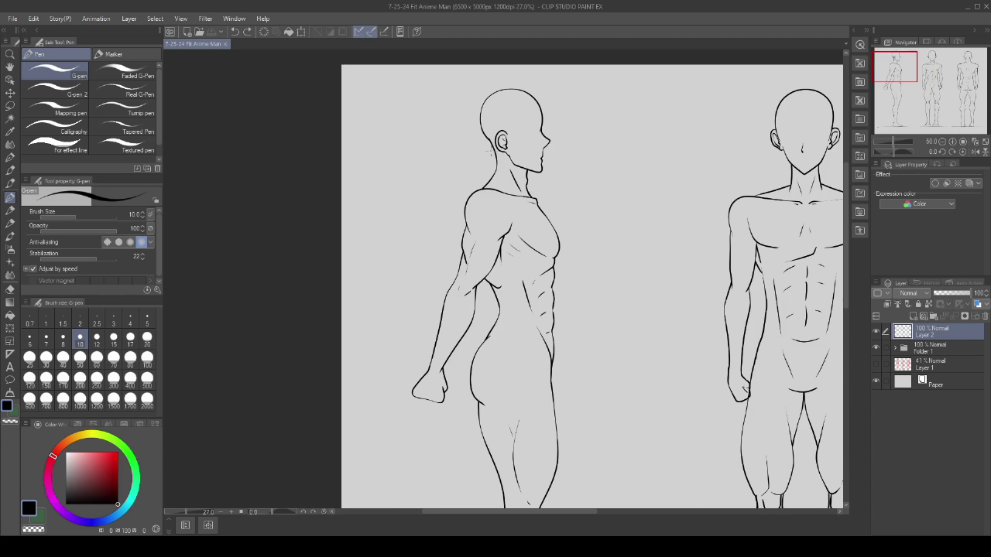
scroll(490, 278, up, 5)
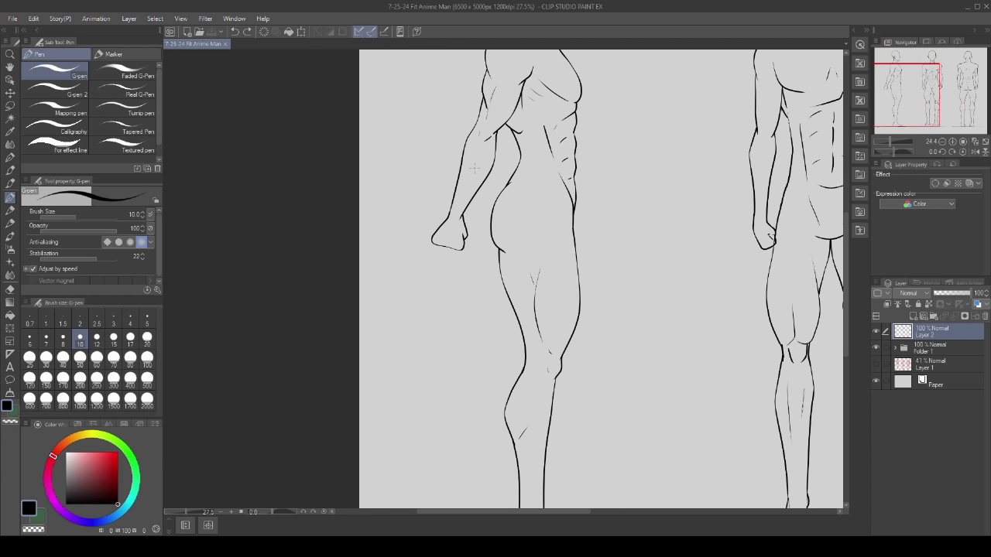
scroll(512, 265, up, 1)
mouse_move(492, 249)
mouse_down()
mouse_move(491, 337)
mouse_move(487, 254)
mouse_up()
scroll(464, 302, down, 2)
drag(551, 304, 520, 346)
key(Delete)
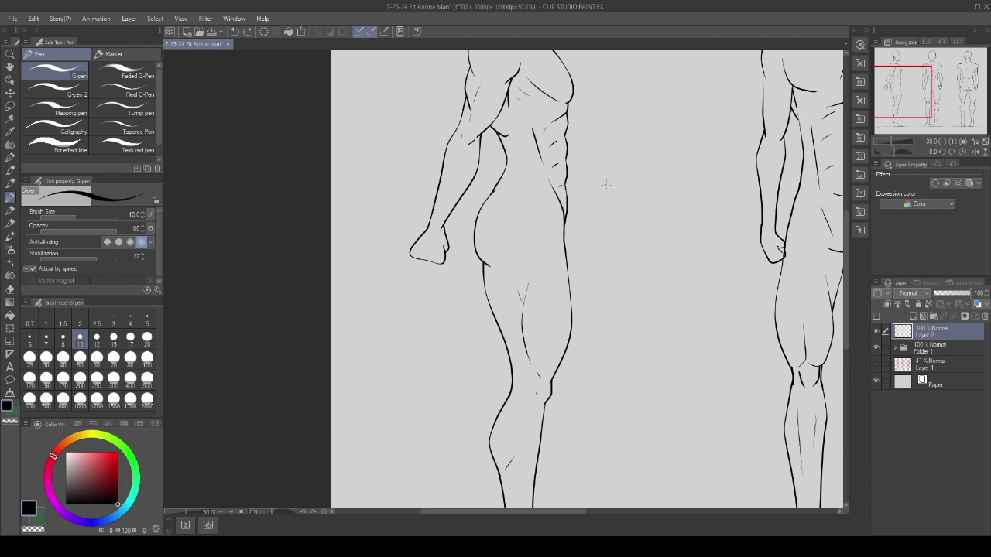
- Save the file and check the side, front and back figures together across the whole canvas
scroll(565, 246, down, 4)
scroll(565, 245, up, 1)
click(212, 32)
scroll(592, 281, up, 1)
scroll(588, 287, down, 1)
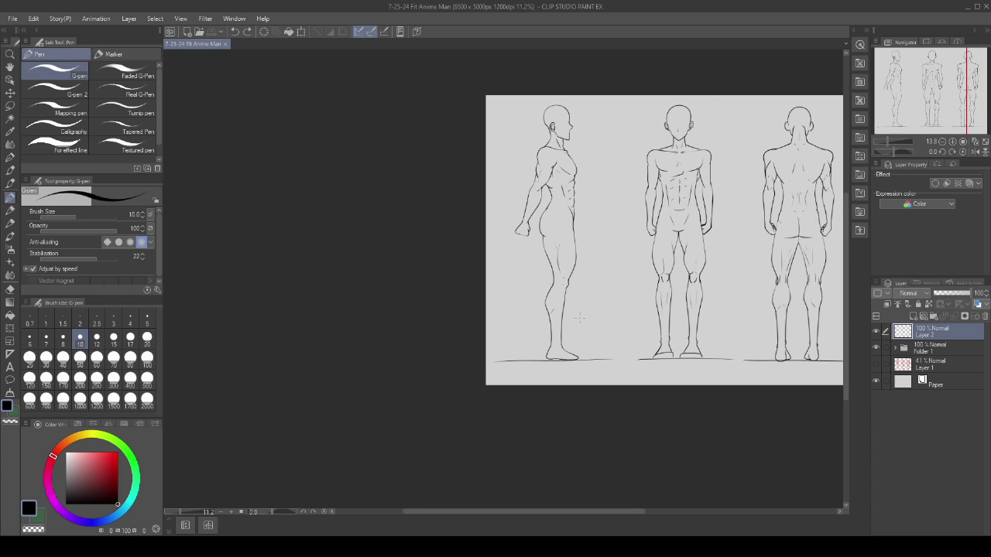
scroll(573, 298, up, 4)
scroll(566, 304, down, 5)
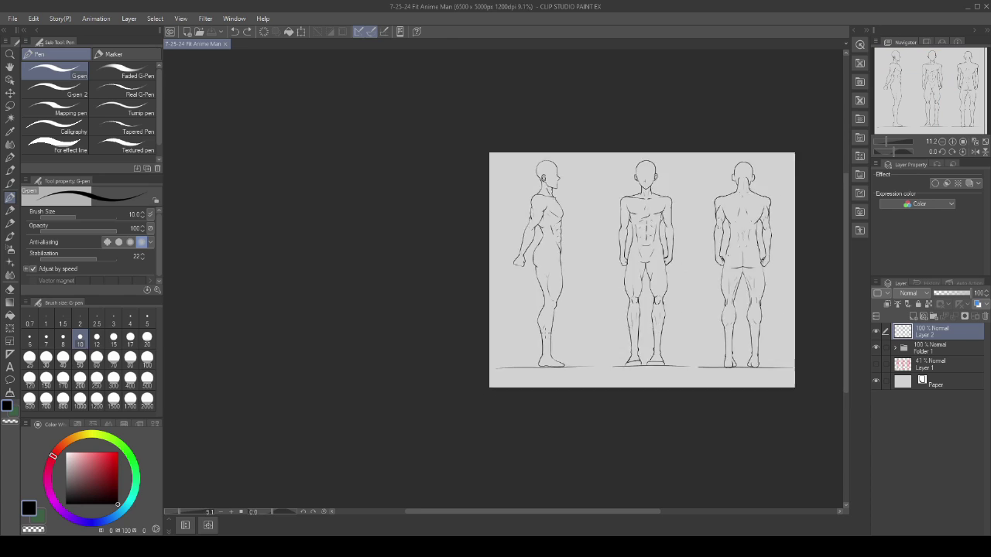
scroll(554, 285, up, 1)
scroll(554, 271, up, 2)
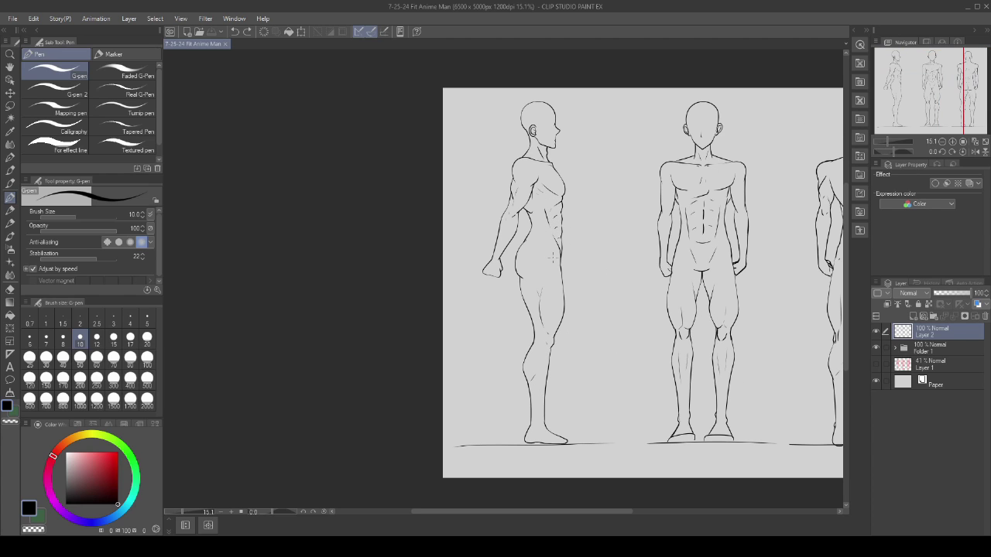